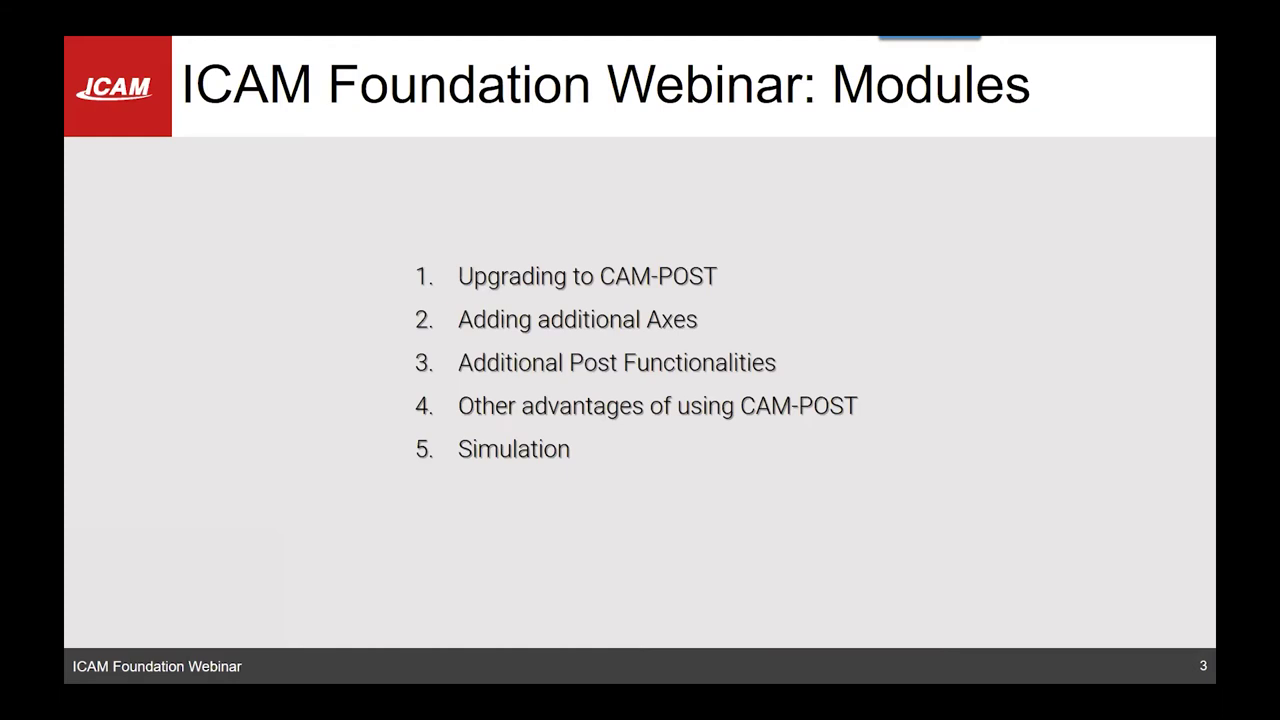
# Switch to CAM-POST Quest 23.0-2024 and review the HAAS_CNC machine axes, registers, questionnaire sections and database list.
pyautogui.hotkey('alt', 'Tab')
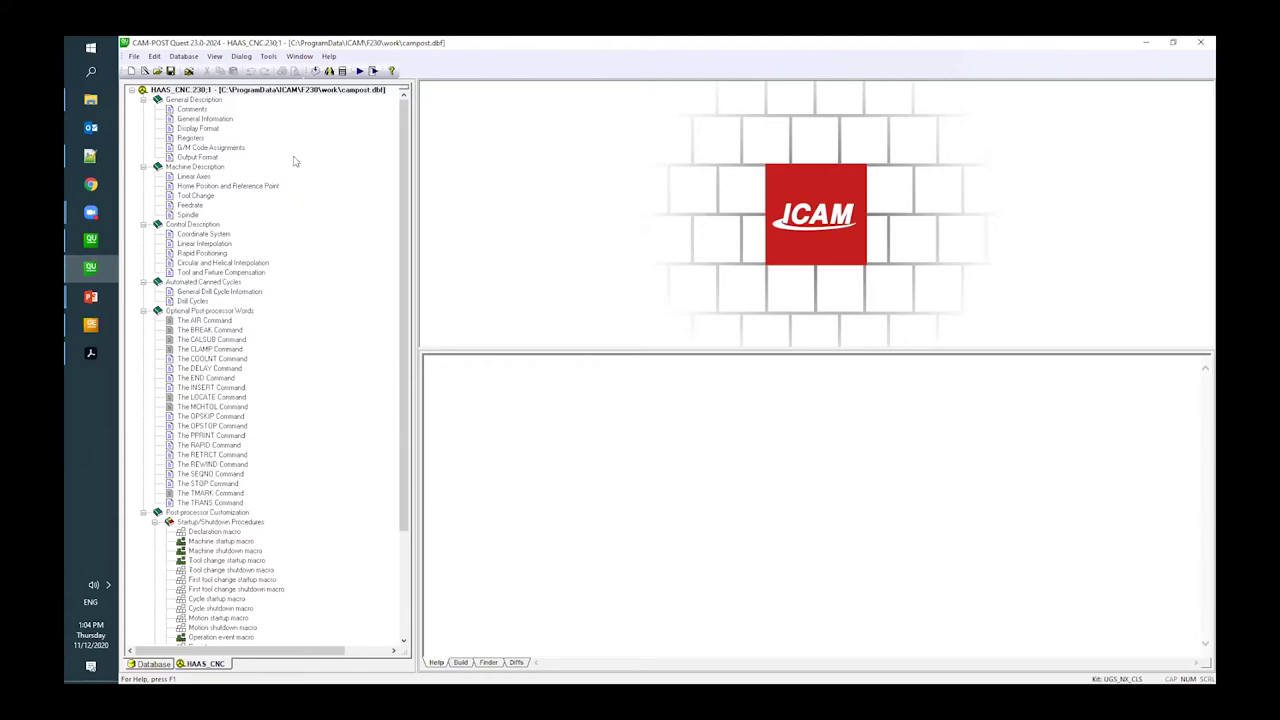
pyautogui.doubleClick(200, 119)
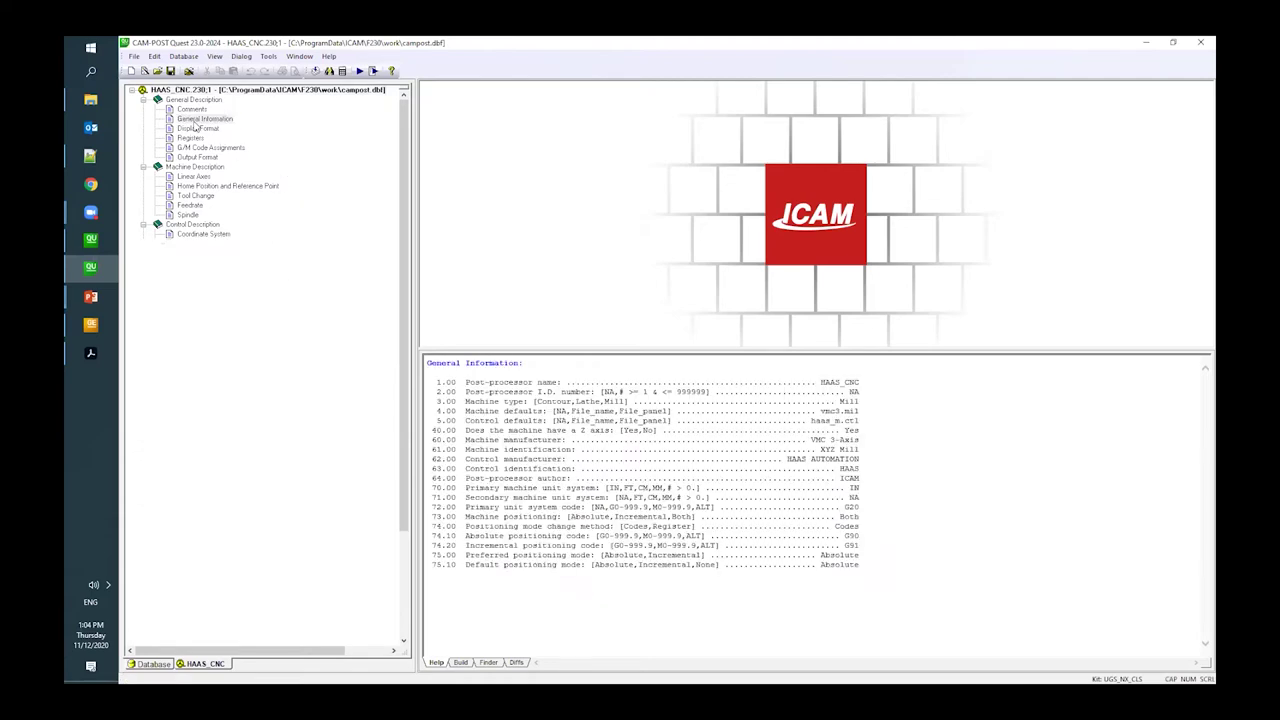
pyautogui.click(487, 337)
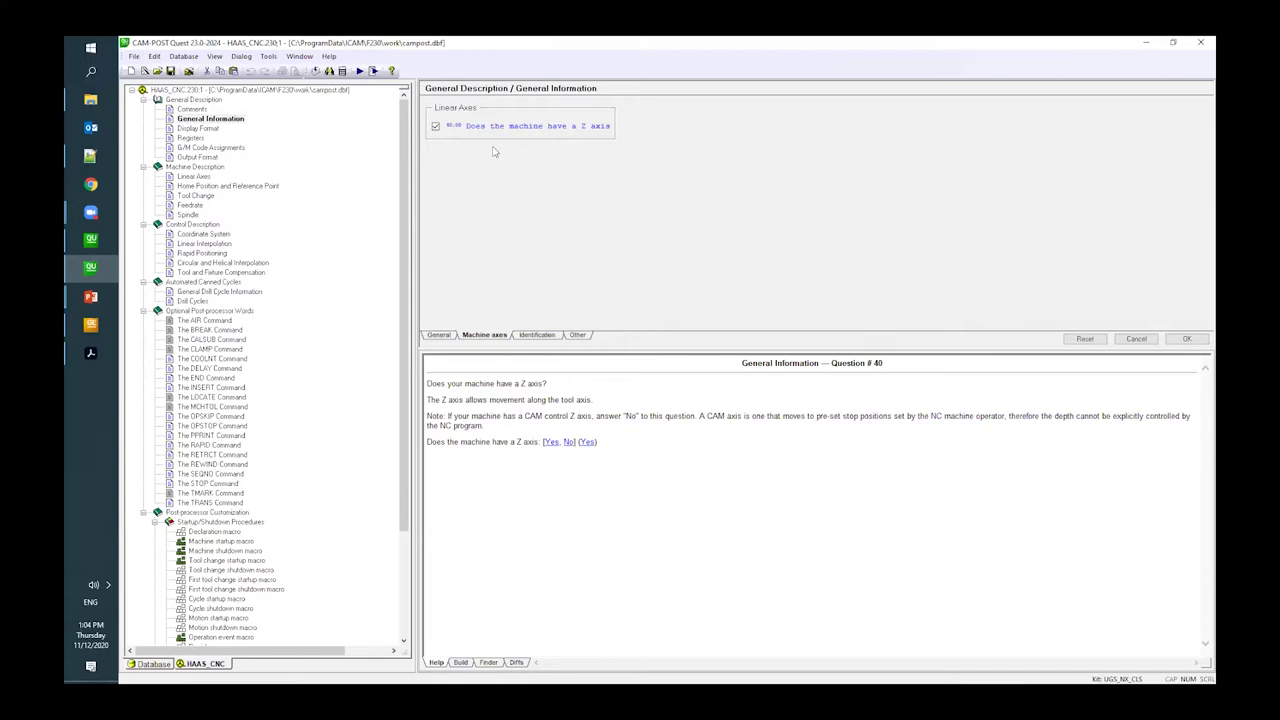
pyautogui.click(196, 139)
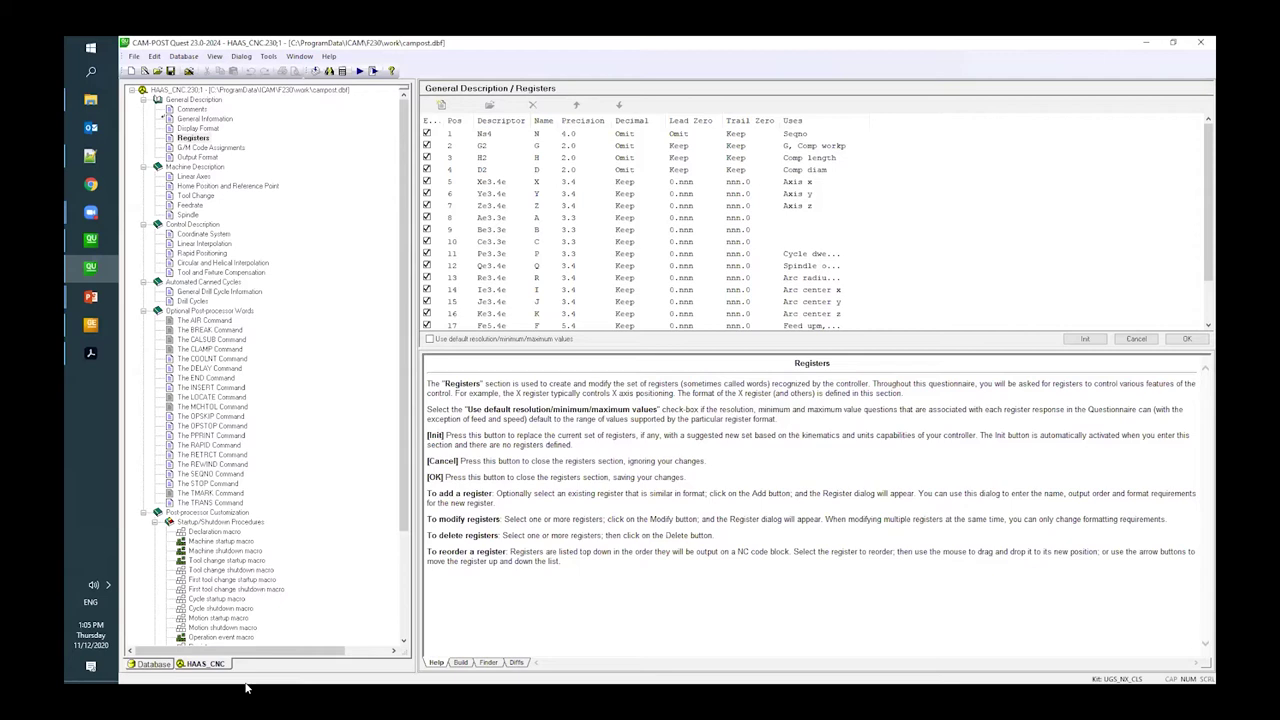
pyautogui.scroll(-5, 330, 528)
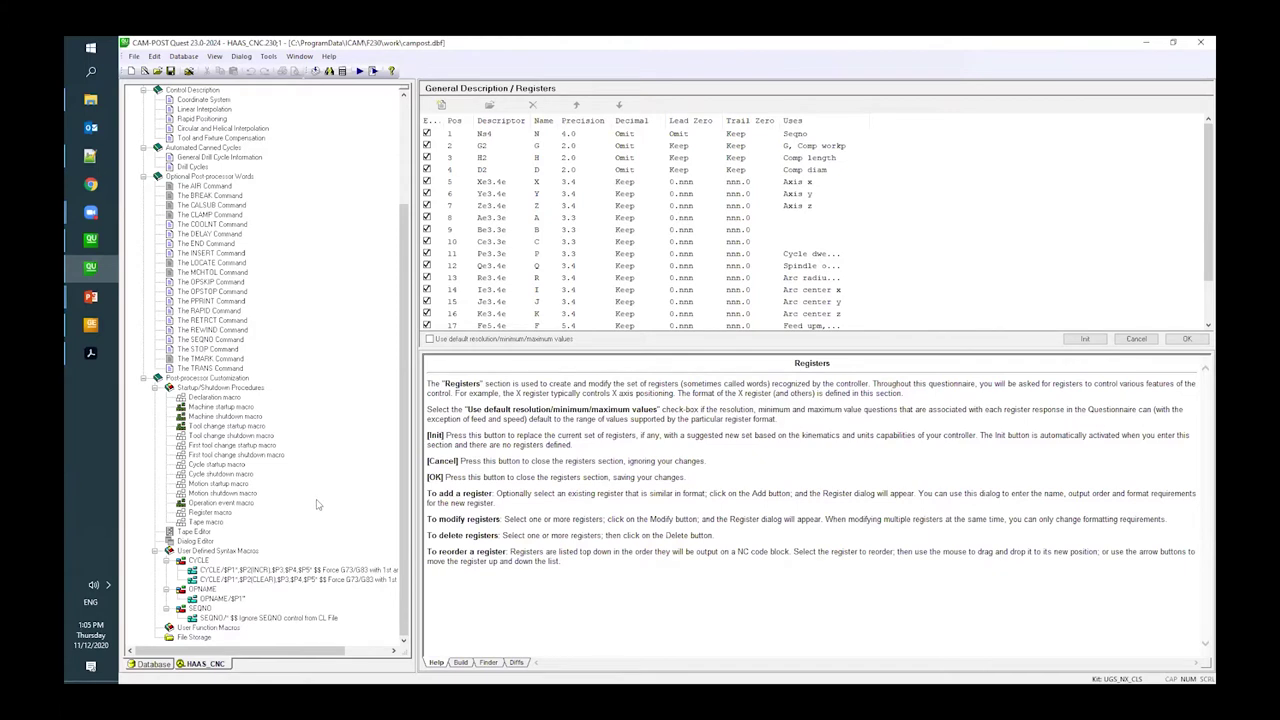
pyautogui.click(158, 666)
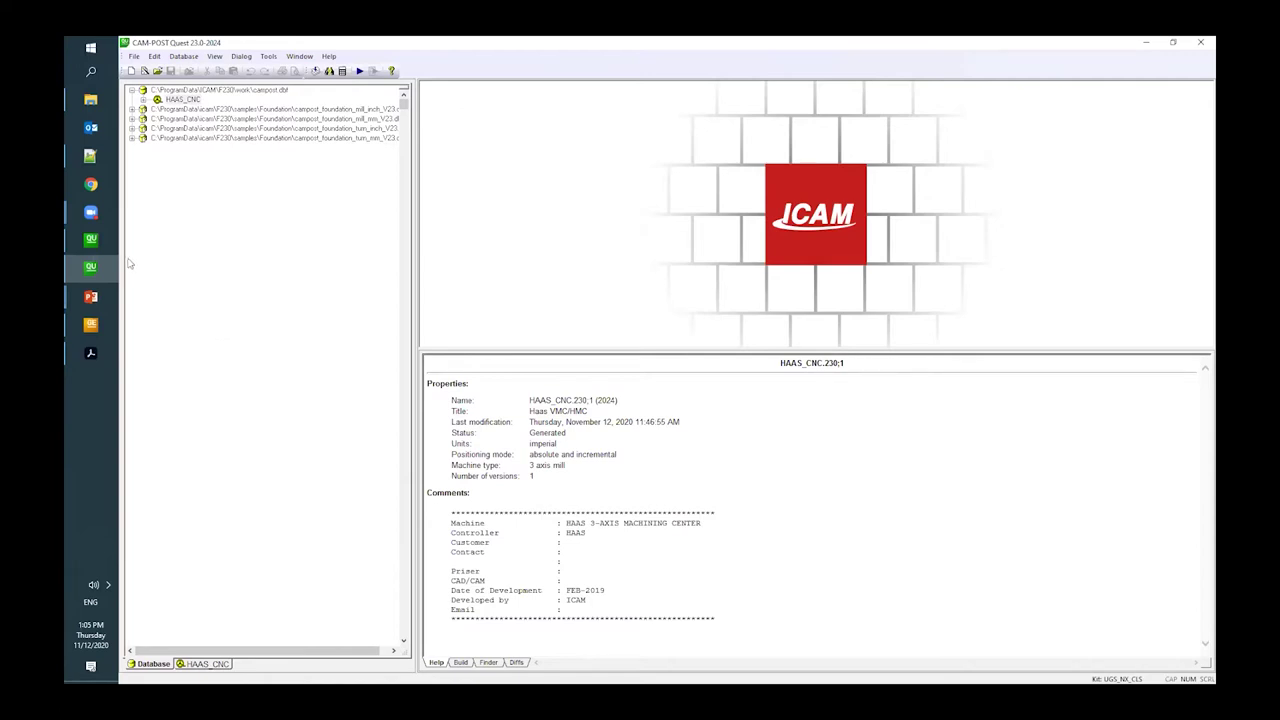
# Switch to CAM-POST Quest 23.0-2043, open HAAS_CNC from the F230\work database and expand its whole tree.
pyautogui.moveTo(110, 257)
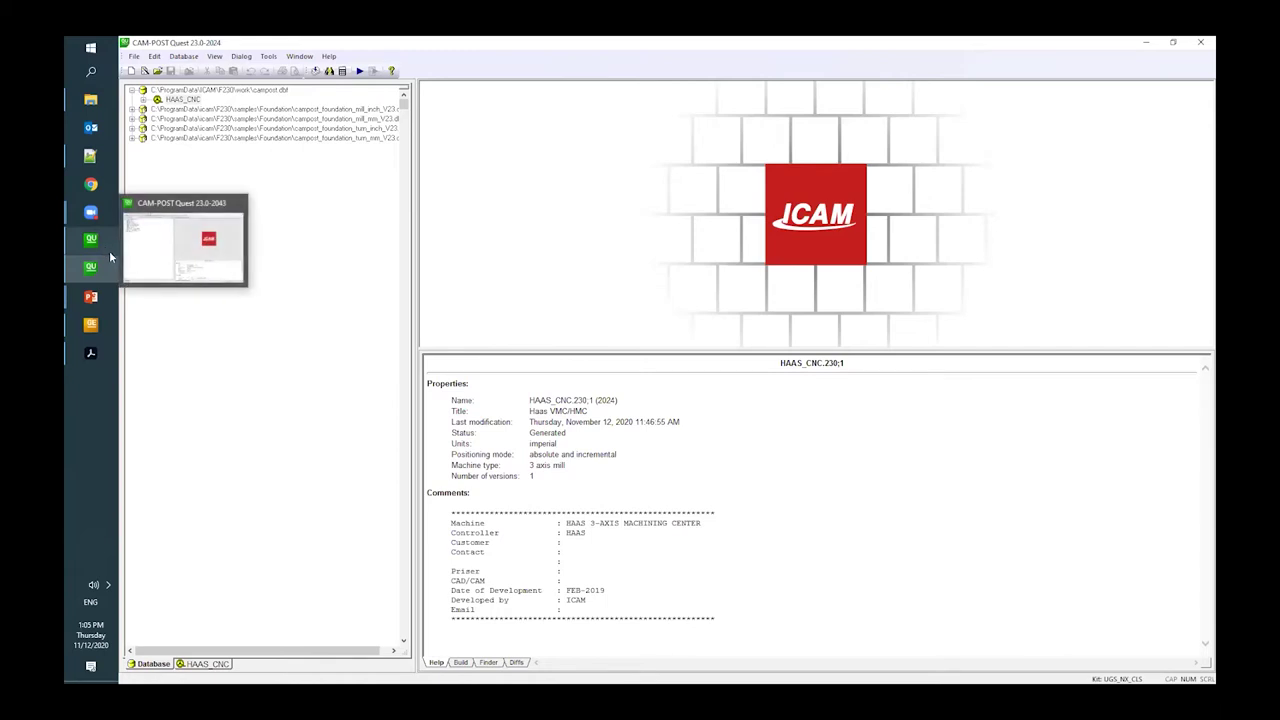
pyautogui.click(199, 229)
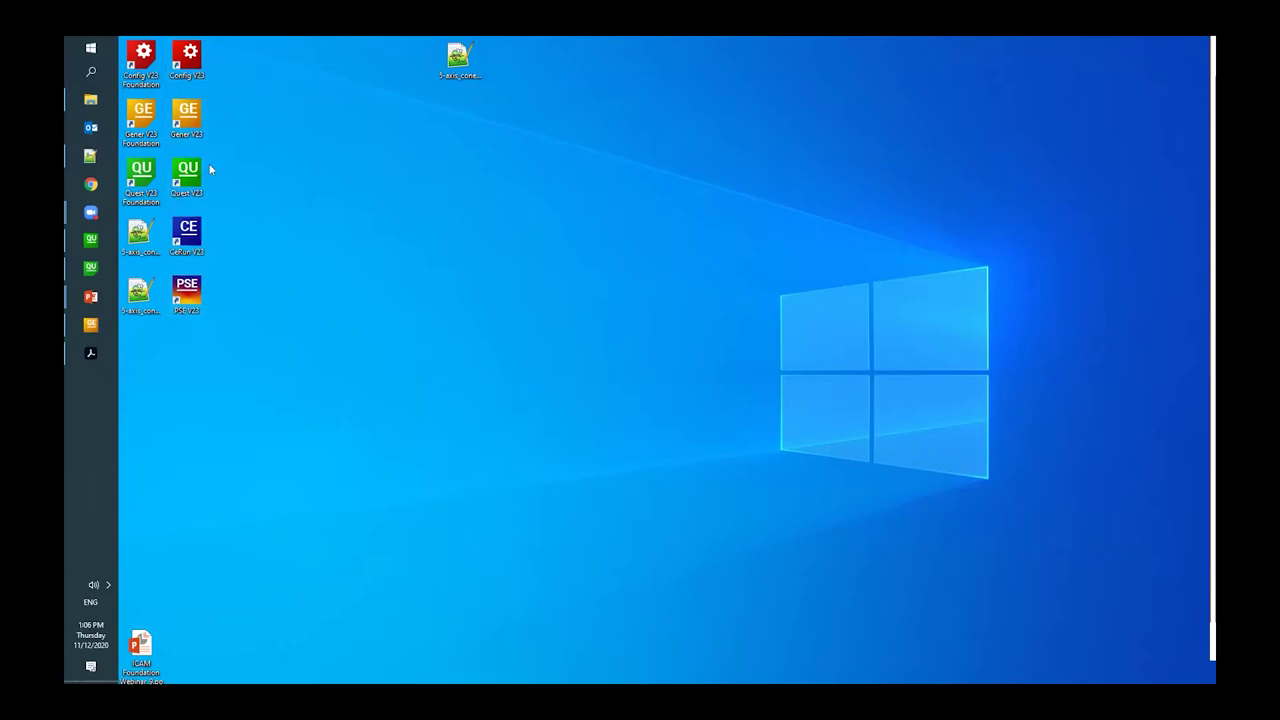
pyautogui.click(88, 250)
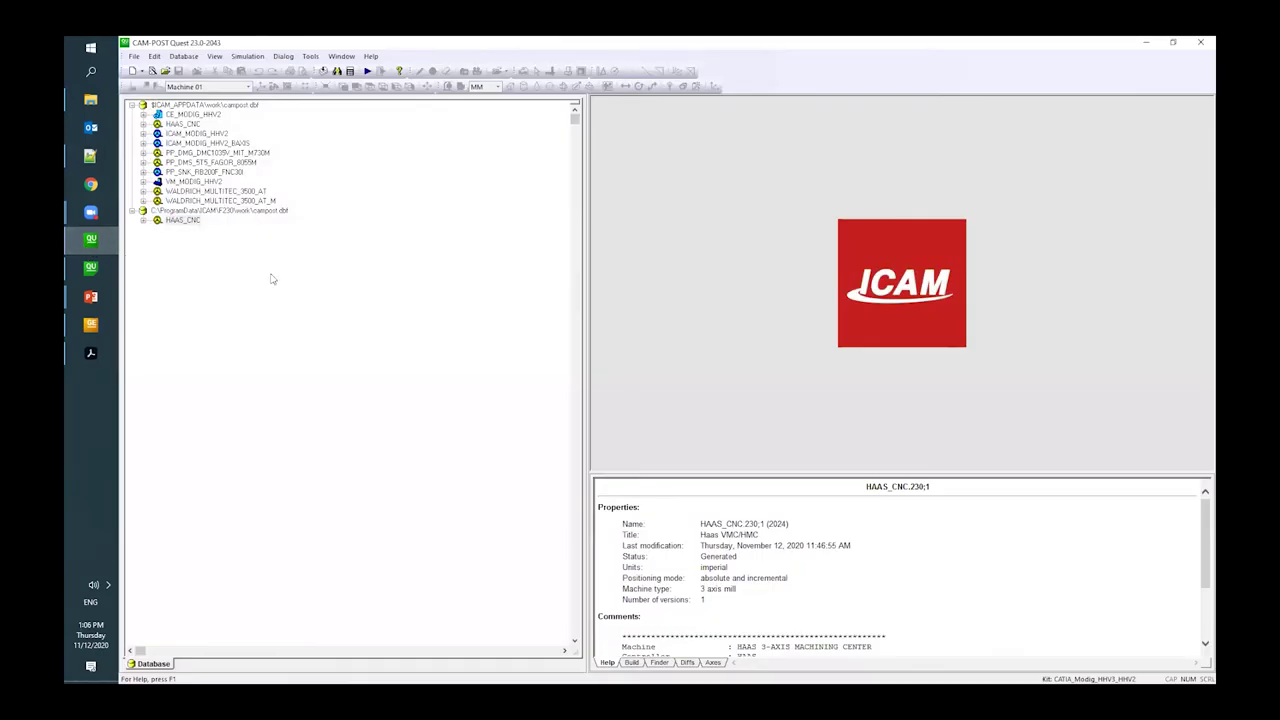
pyautogui.click(131, 105)
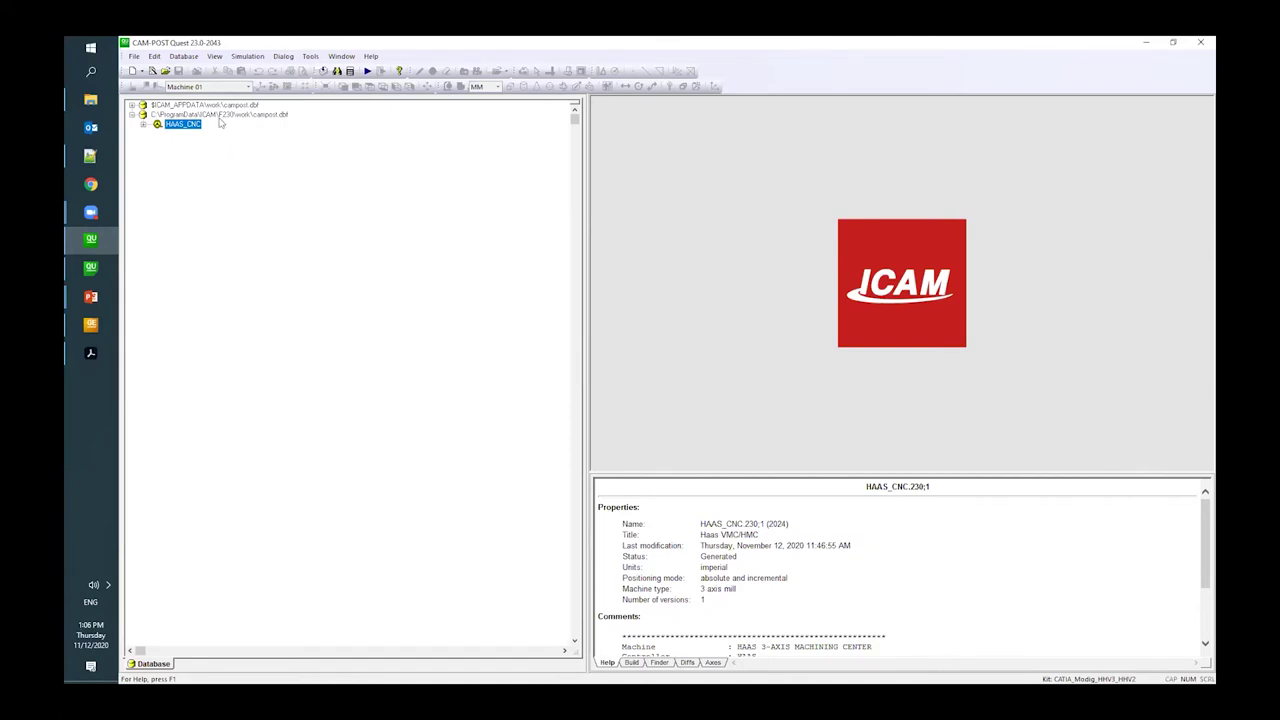
pyautogui.doubleClick(156, 128)
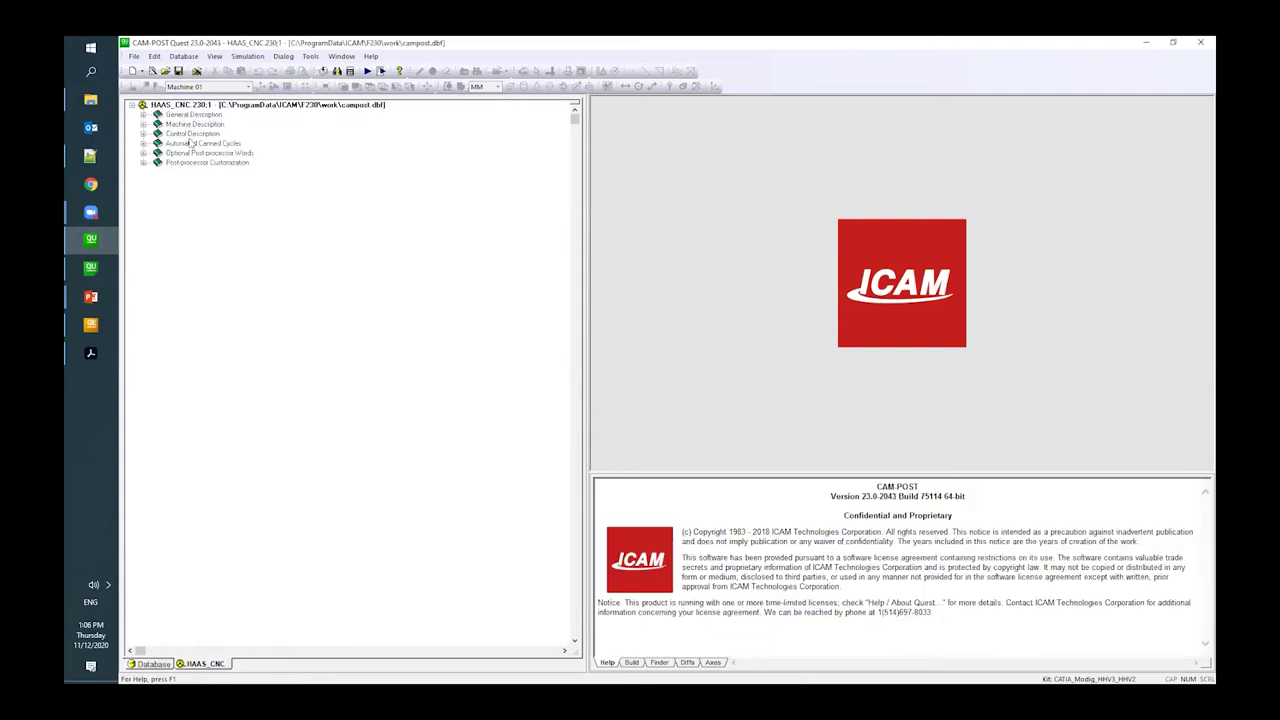
pyautogui.click(131, 106)
pyautogui.rightClick(150, 106)
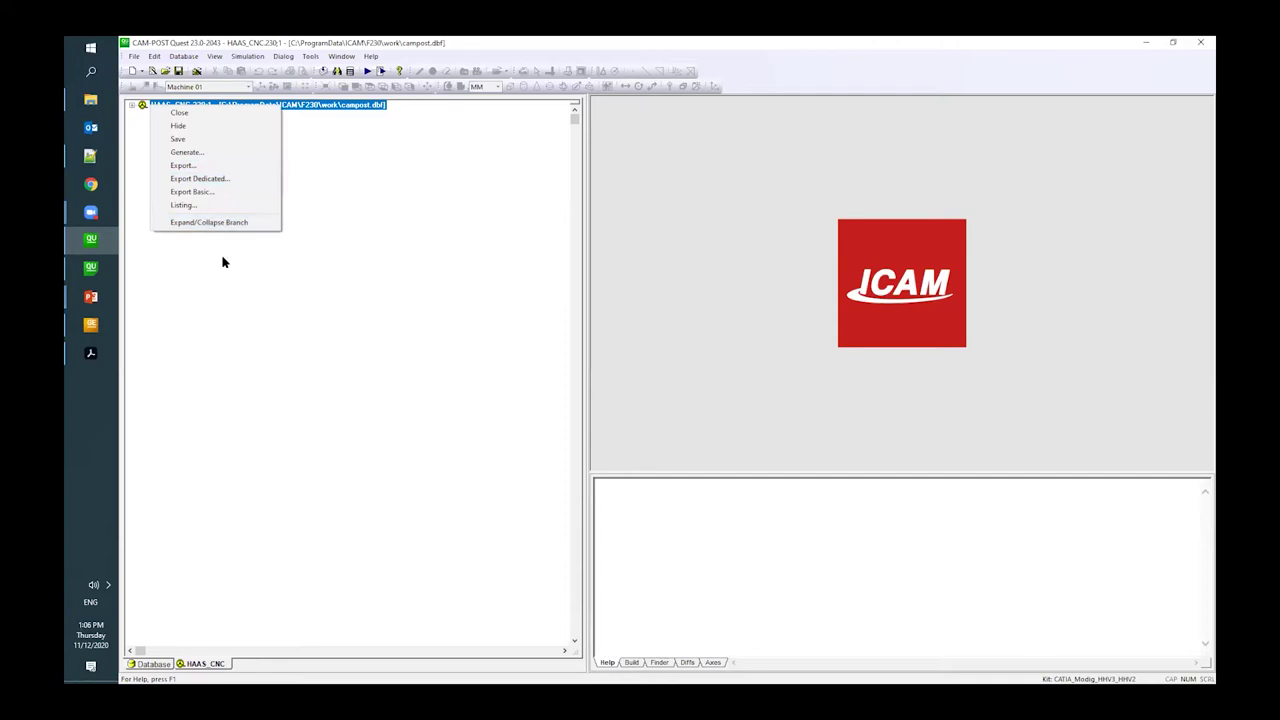
pyautogui.click(210, 223)
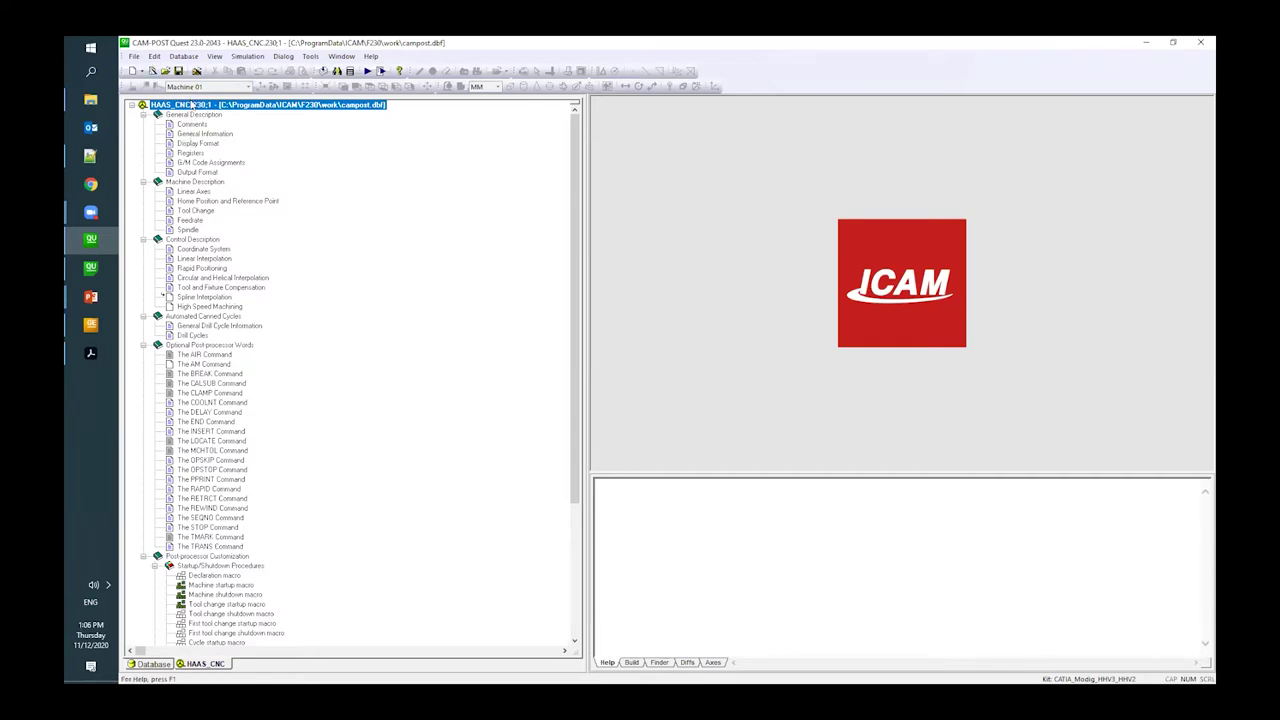
# Generate the post-processor as HAAS_CNC into the C:\ProgramData\icam\230\work\campost.dbf database.
pyautogui.rightClick(193, 107)
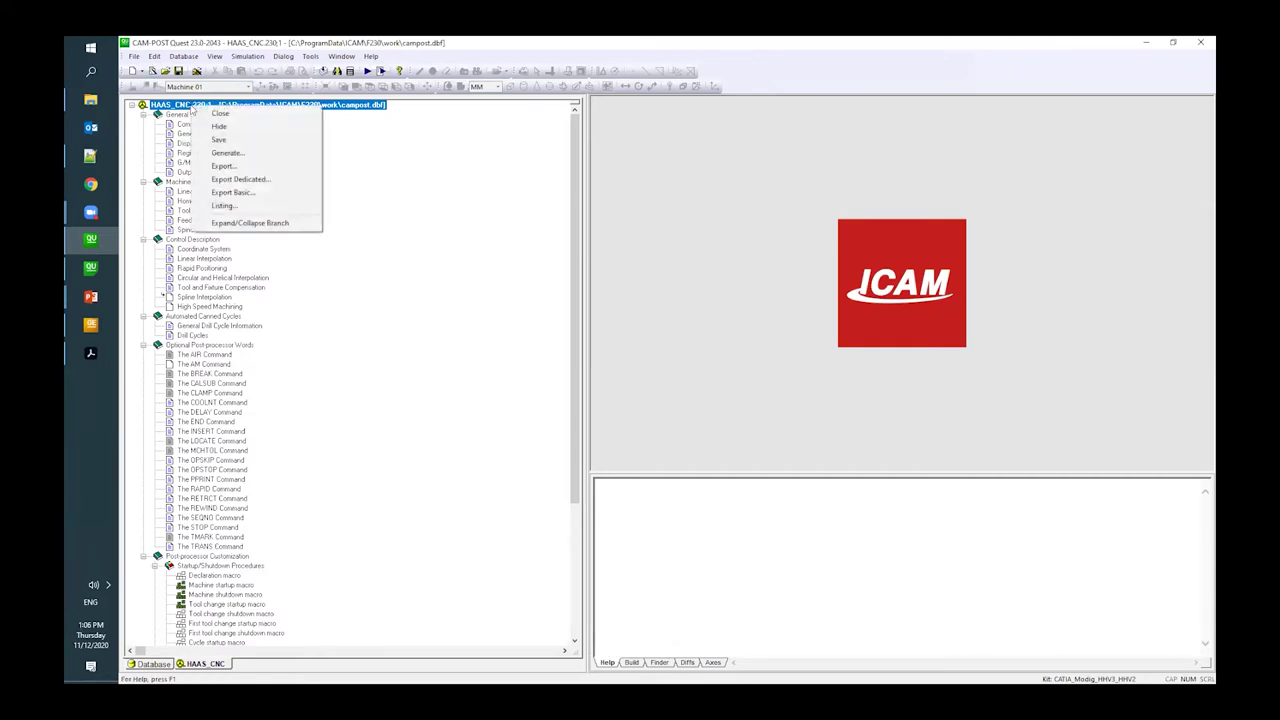
pyautogui.click(225, 155)
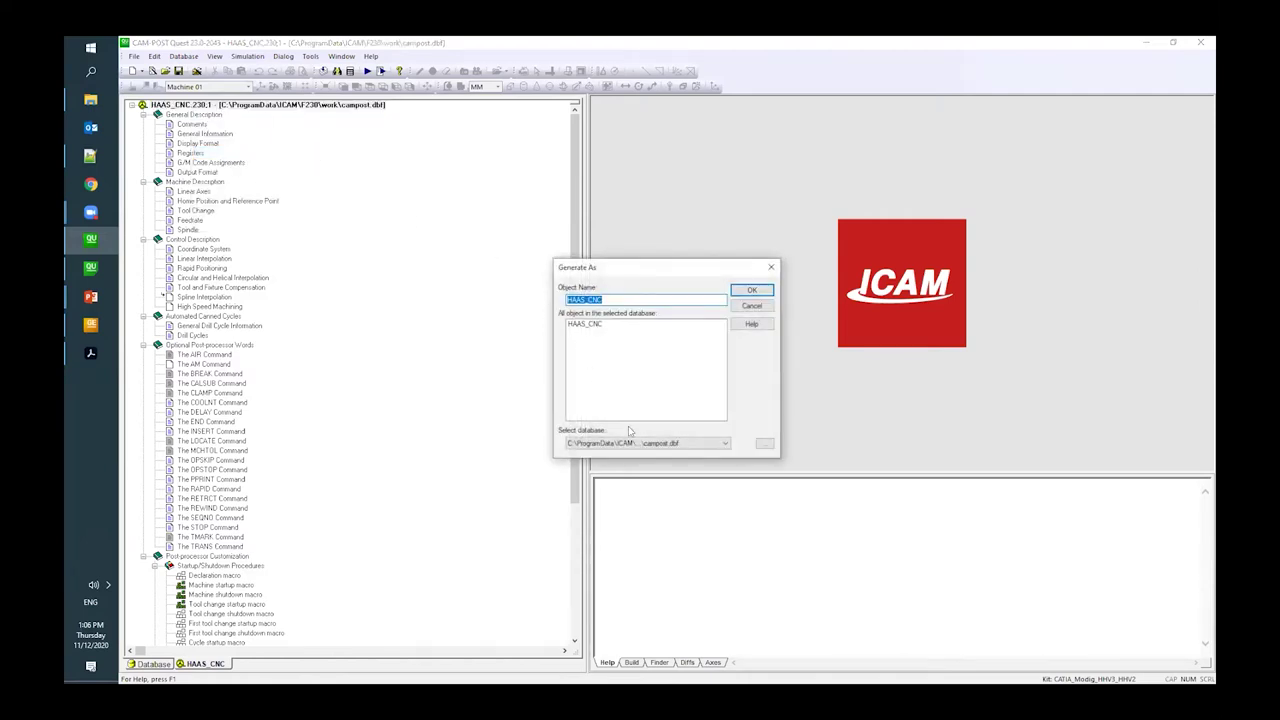
pyautogui.click(640, 443)
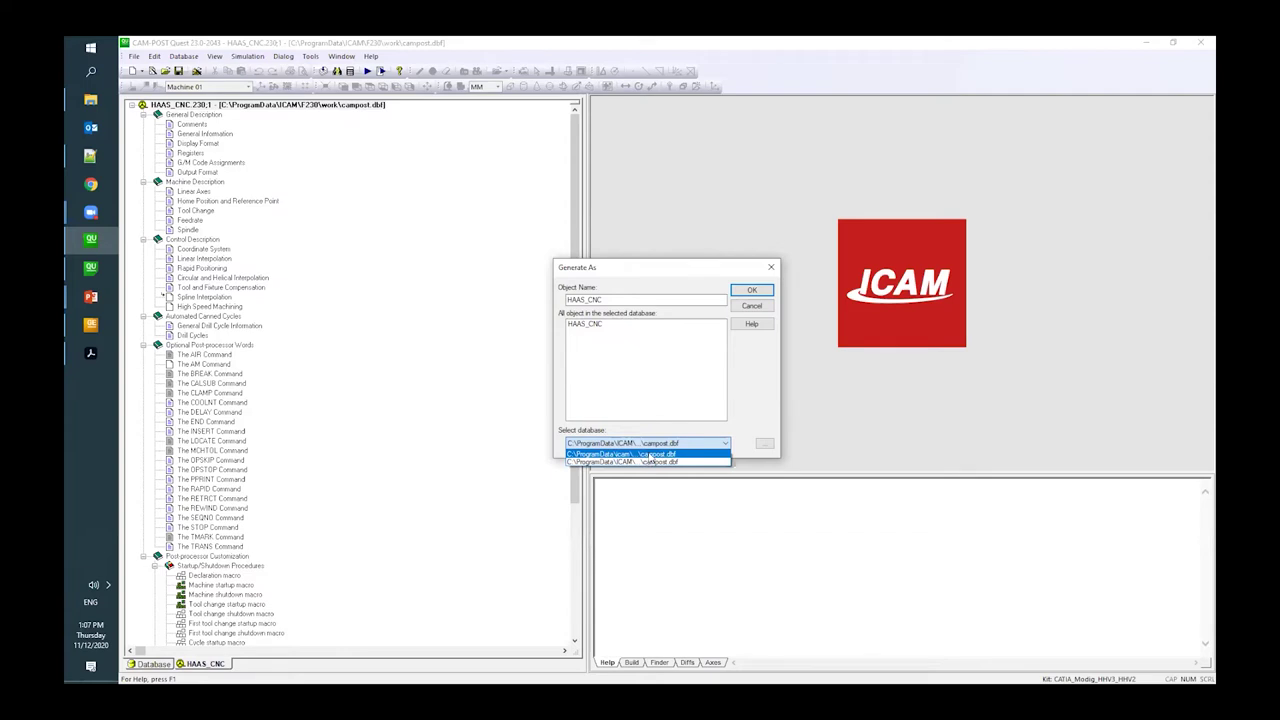
pyautogui.click(650, 455)
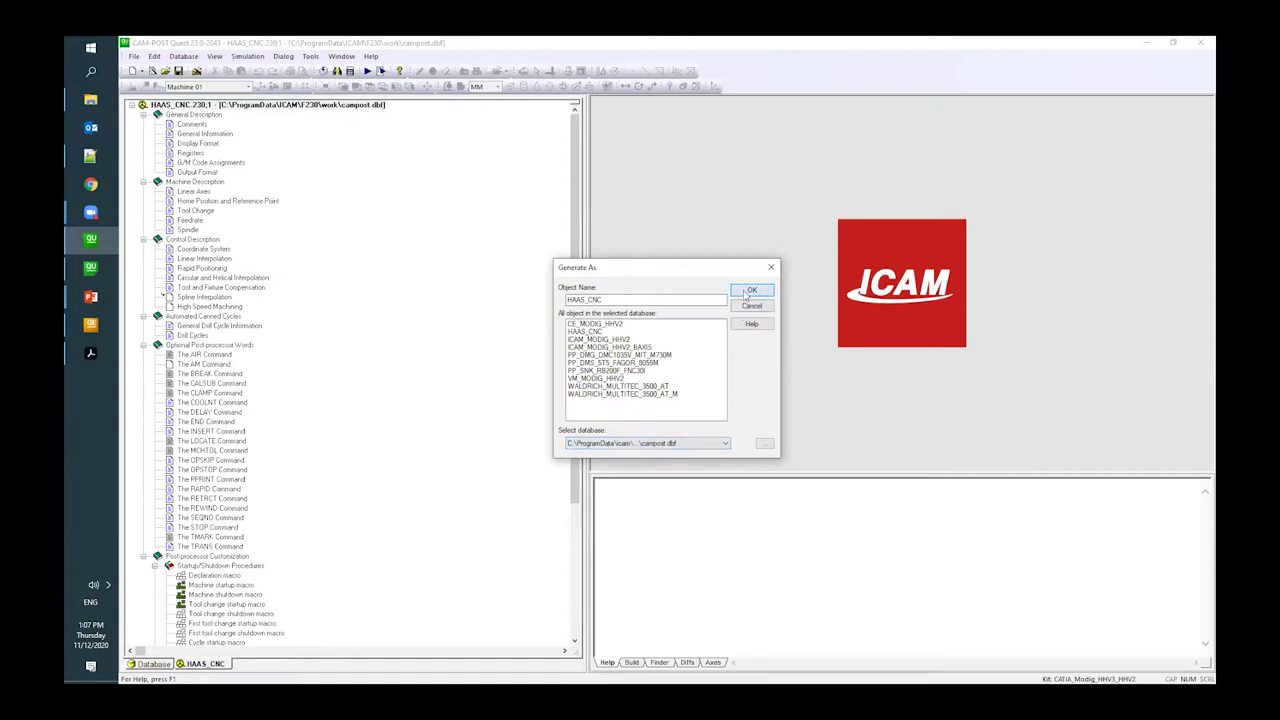
pyautogui.click(748, 291)
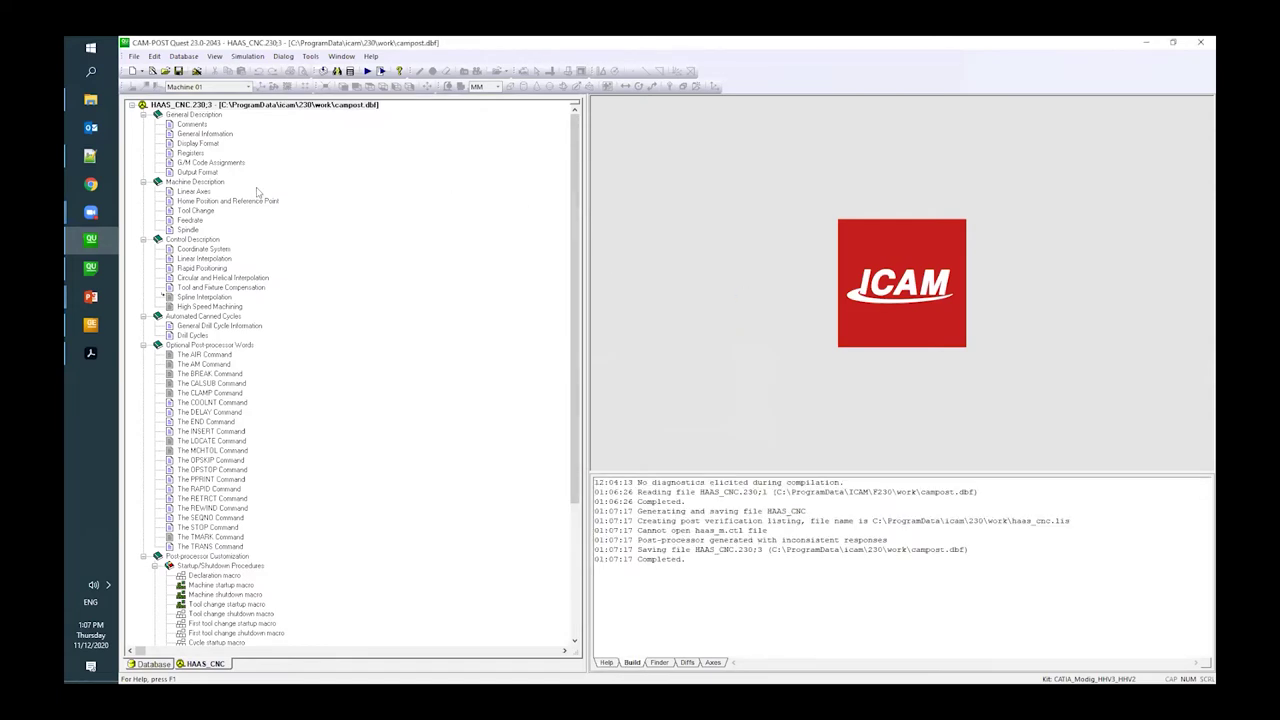
# Check the database list and compare the contents of the $ICAM_APPDATA and F230 campost.dbf databases.
pyautogui.click(160, 664)
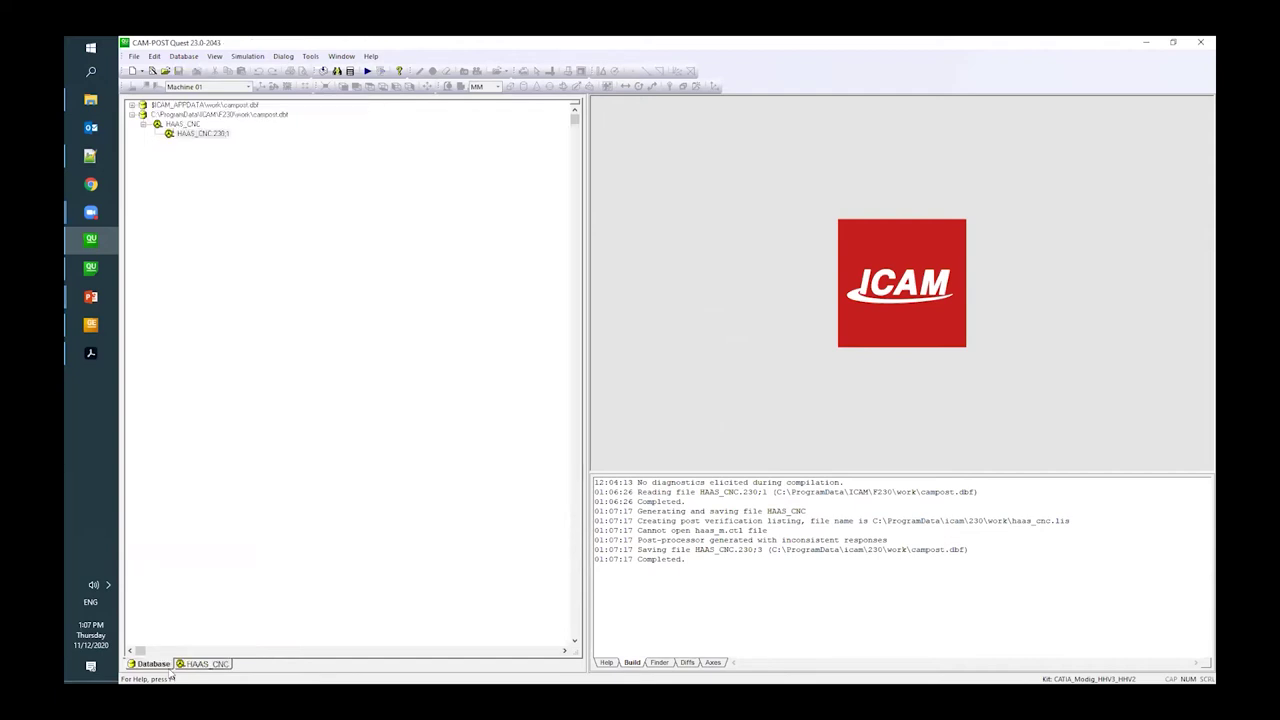
pyautogui.click(131, 114)
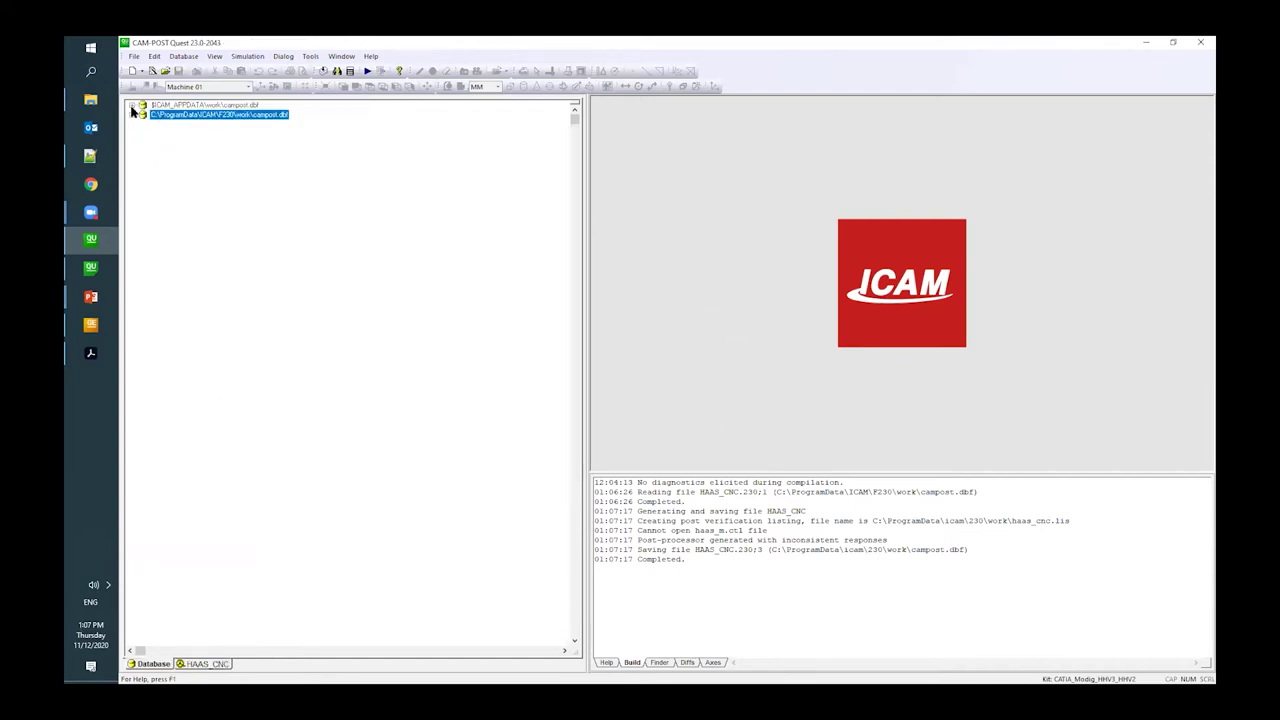
pyautogui.click(131, 105)
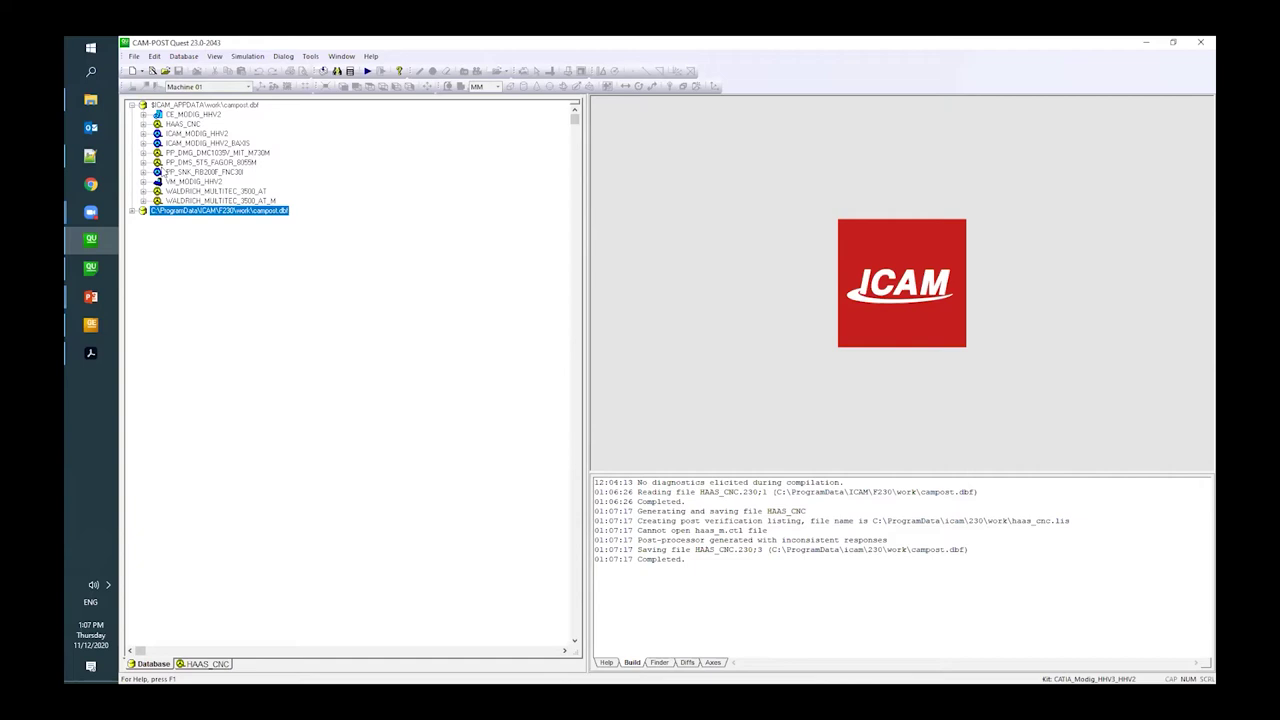
pyautogui.click(132, 211)
pyautogui.click(168, 221)
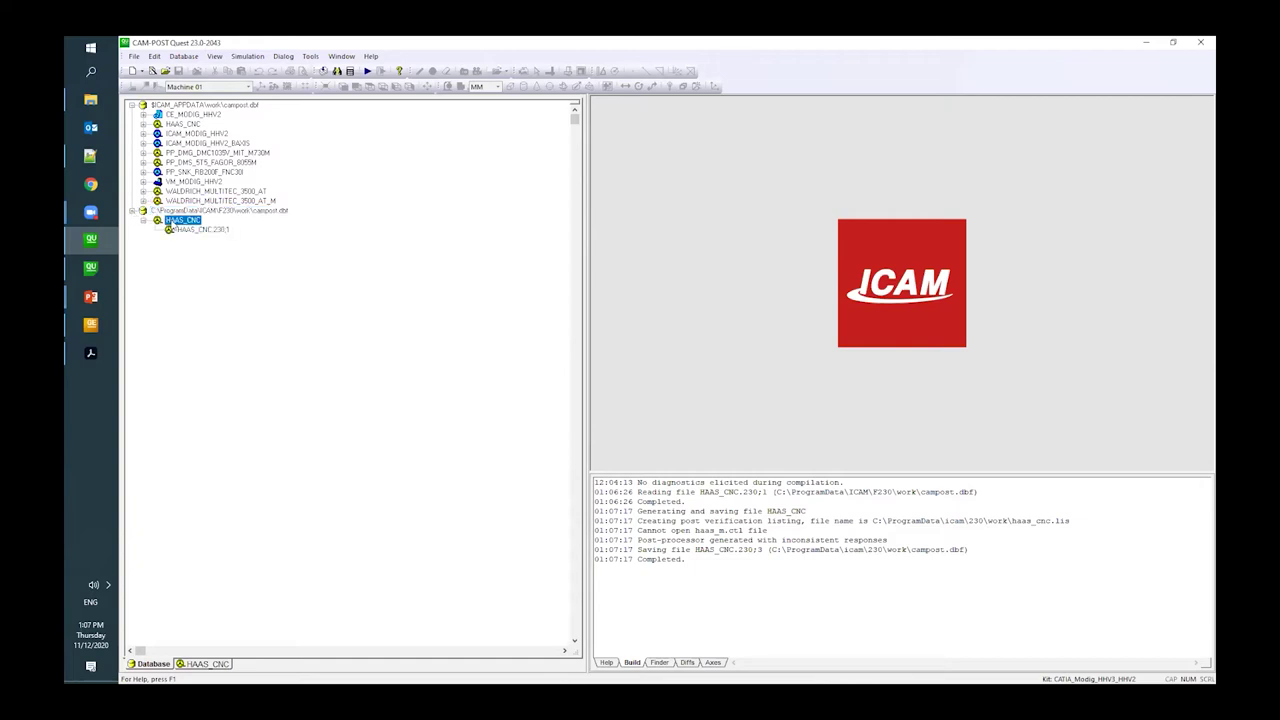
pyautogui.click(193, 106)
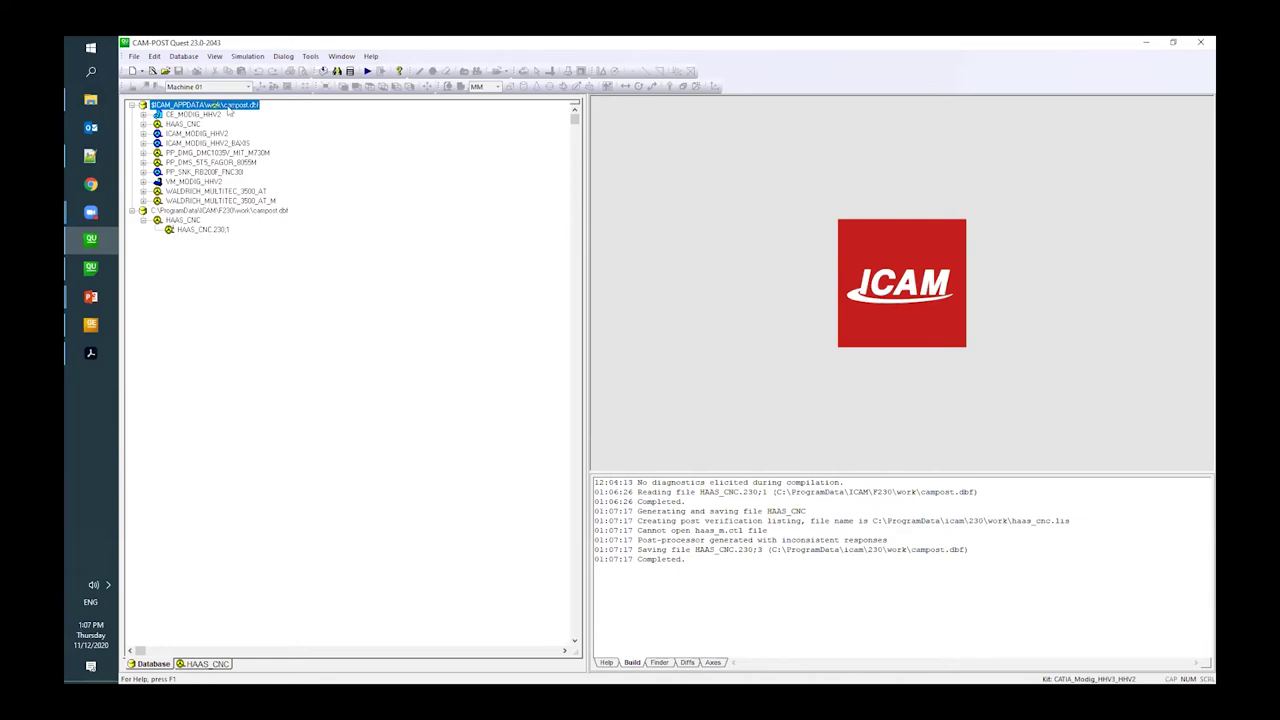
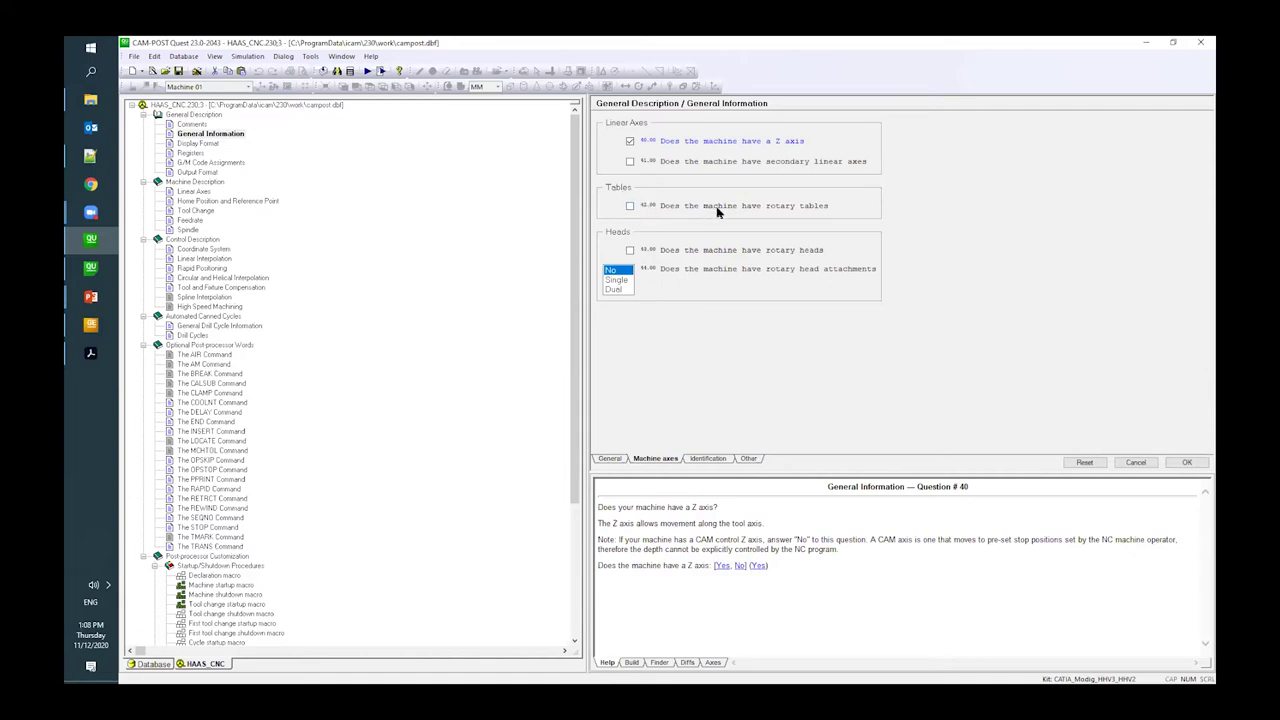
# Enable rotary tables in the machine axes, with A' as the lowest and C' as the next rotary table axis.
pyautogui.click(632, 207)
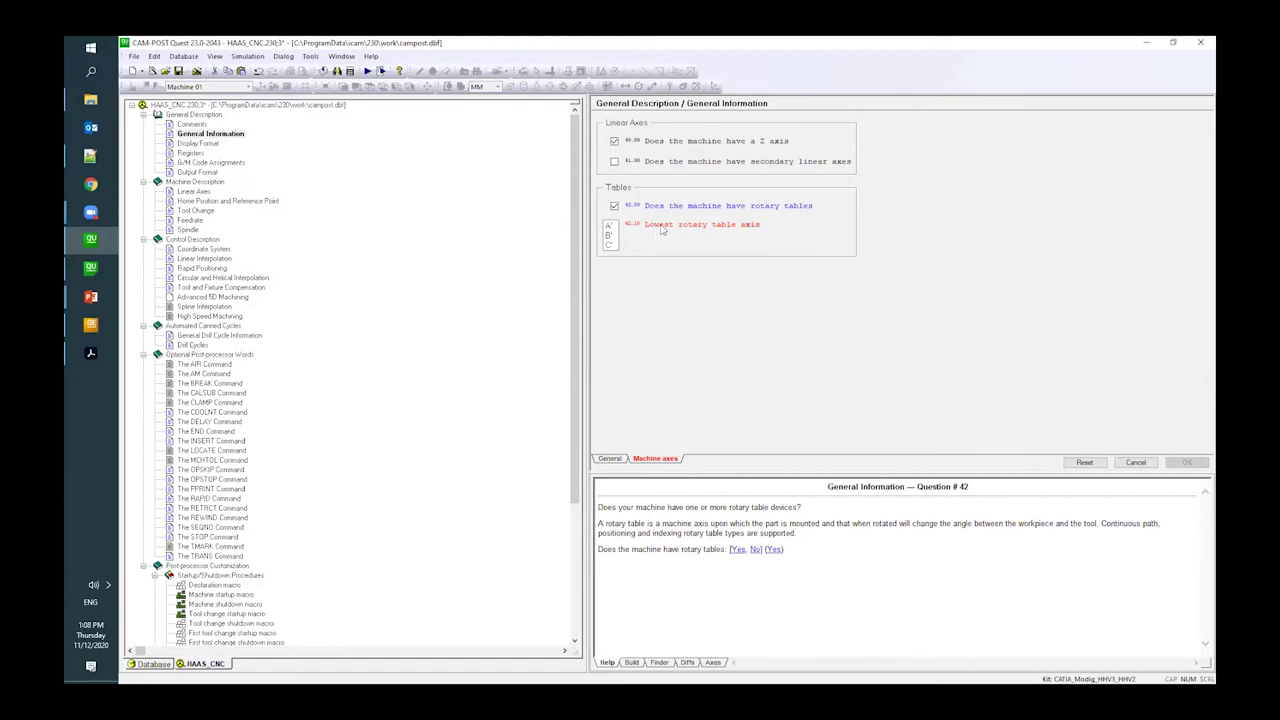
pyautogui.click(661, 229)
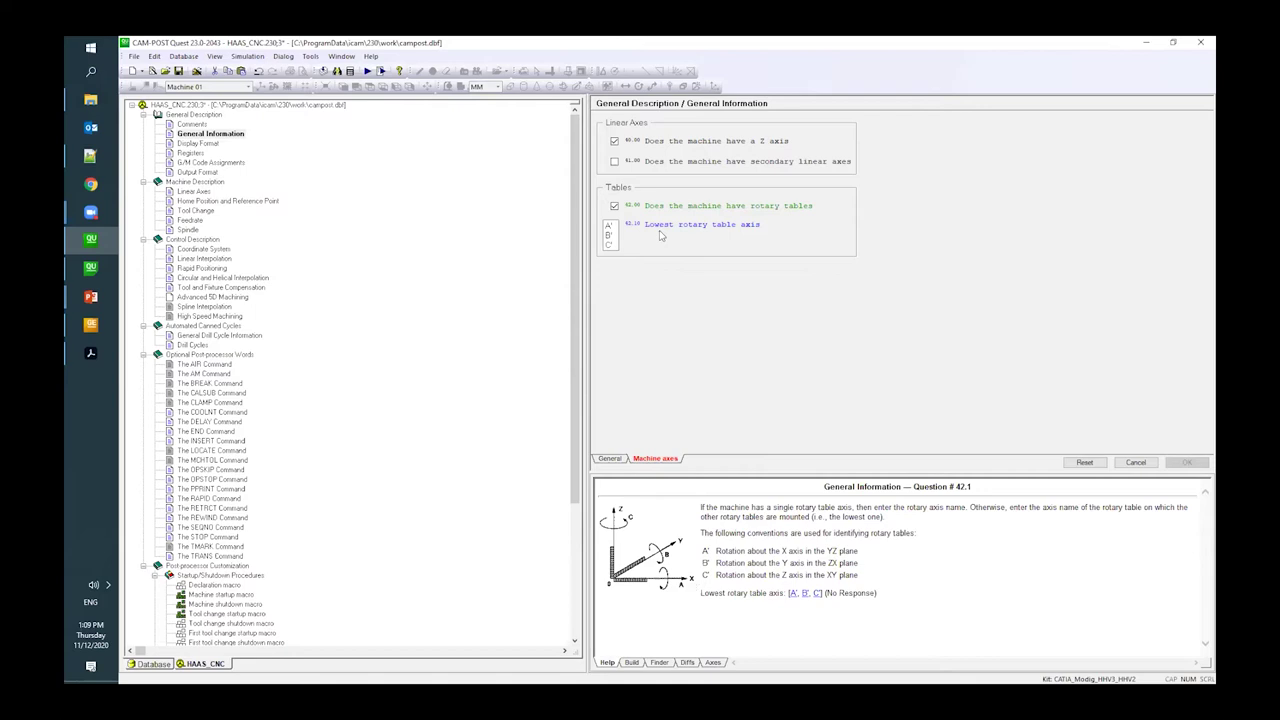
pyautogui.click(608, 226)
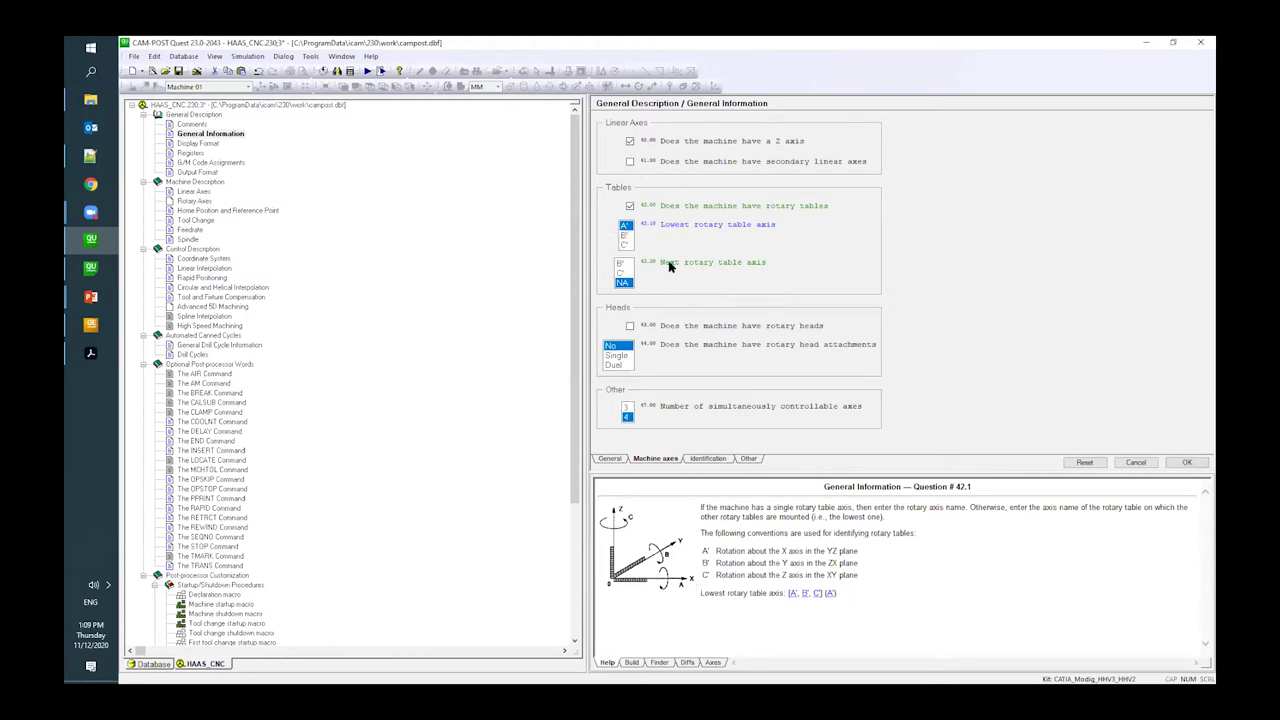
pyautogui.click(622, 272)
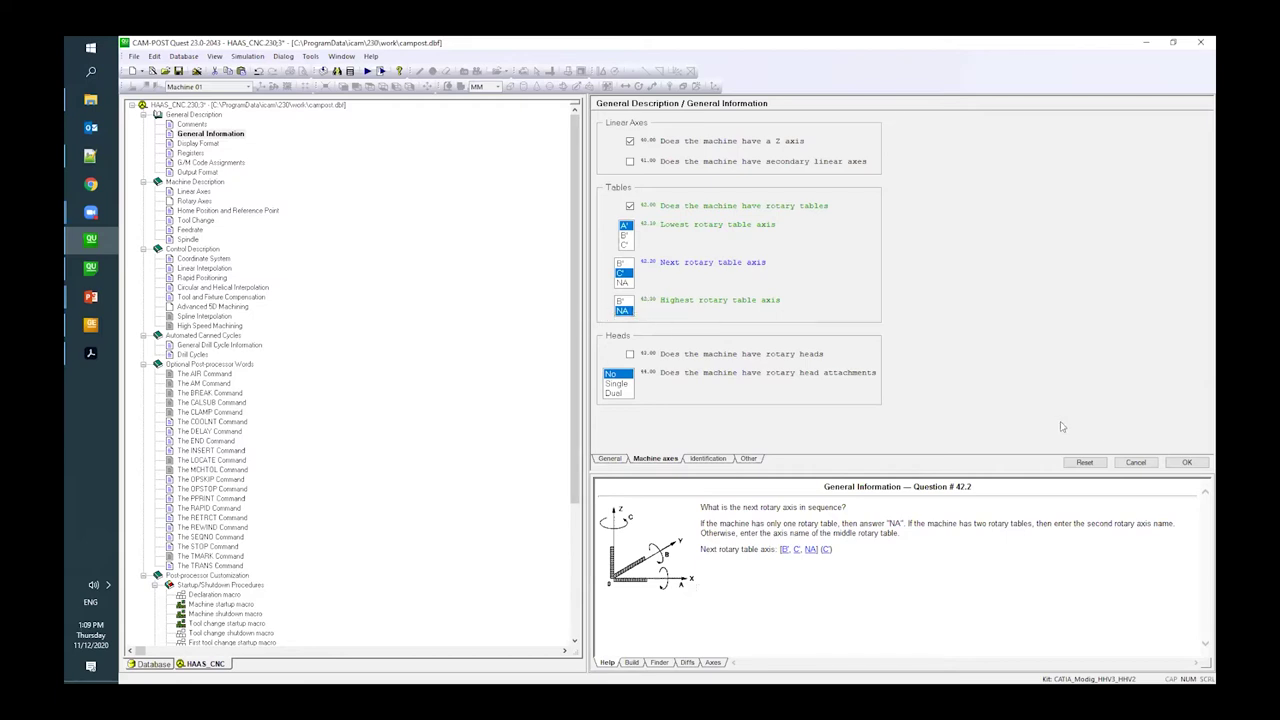
pyautogui.click(1187, 462)
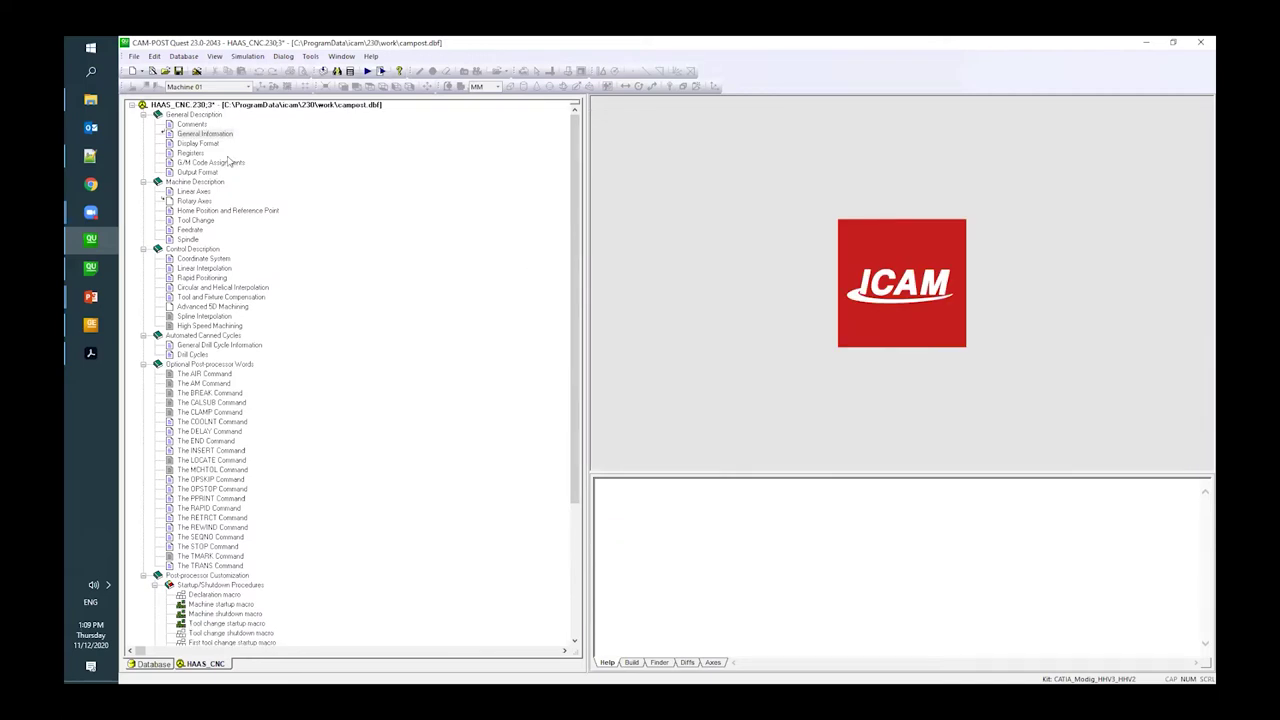
# Review the register list and the A'-axis rotary control, register, shift value and maximum output settings.
pyautogui.click(189, 154)
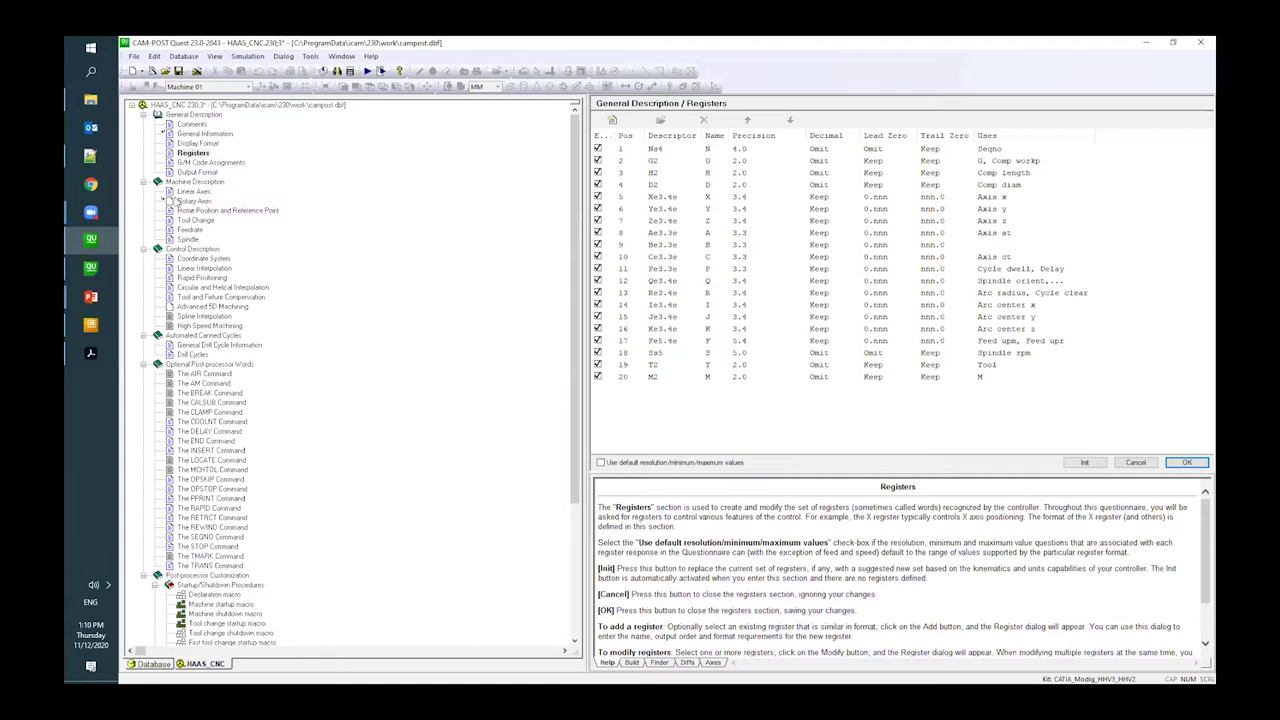
pyautogui.click(180, 201)
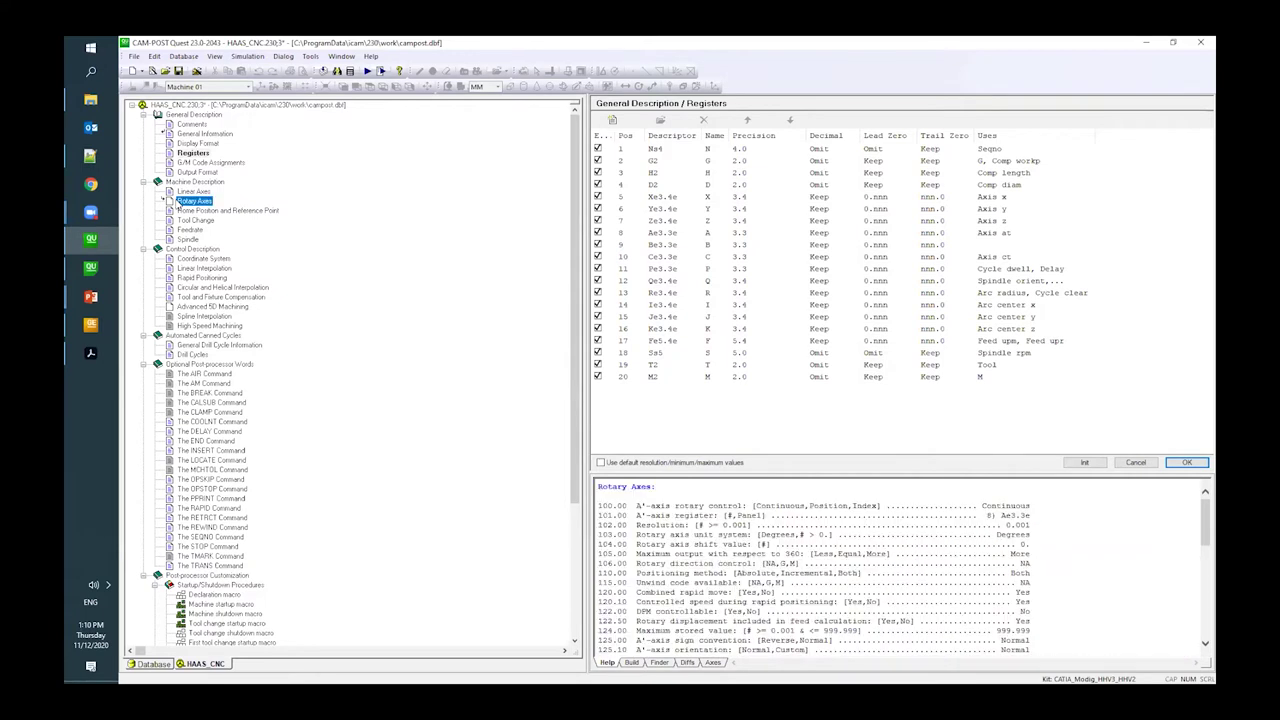
pyautogui.doubleClick(181, 201)
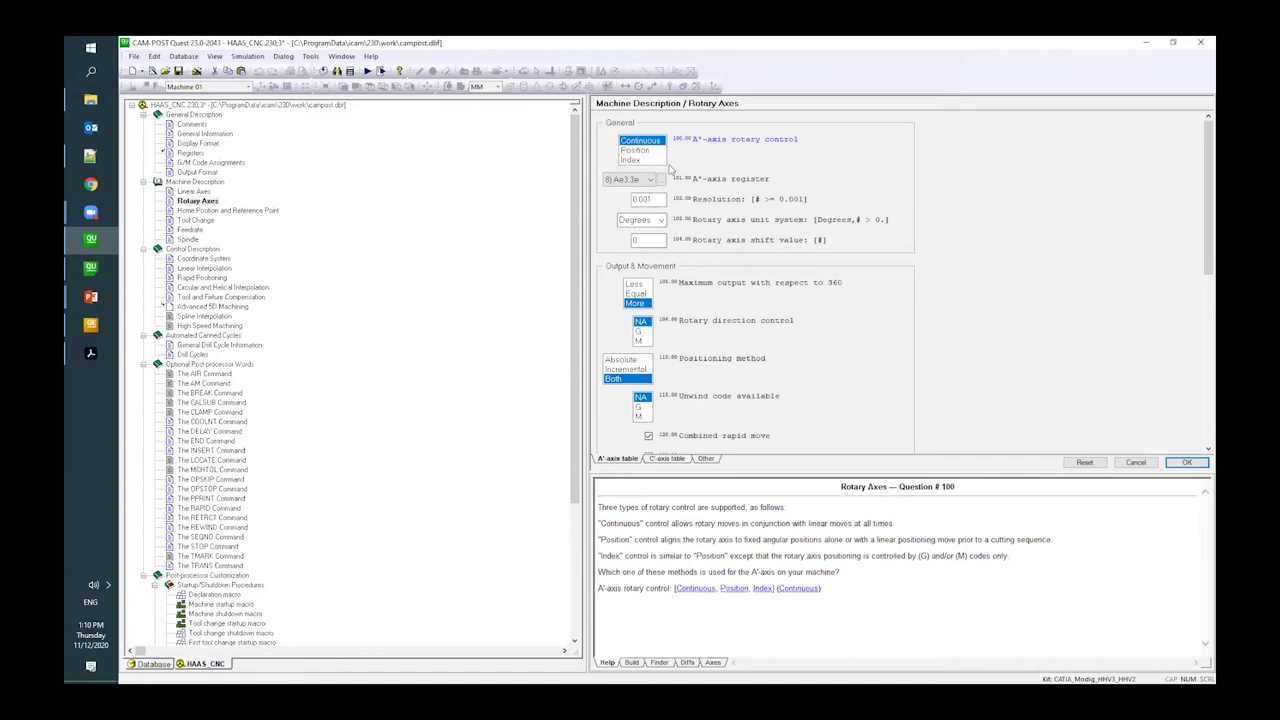
pyautogui.moveTo(660, 162)
pyautogui.moveTo(657, 186)
pyautogui.moveTo(648, 240)
pyautogui.click(830, 294)
# Set the A'-axis travel check to Range in the rotary axes settings.
pyautogui.scroll(-3, 830, 294)
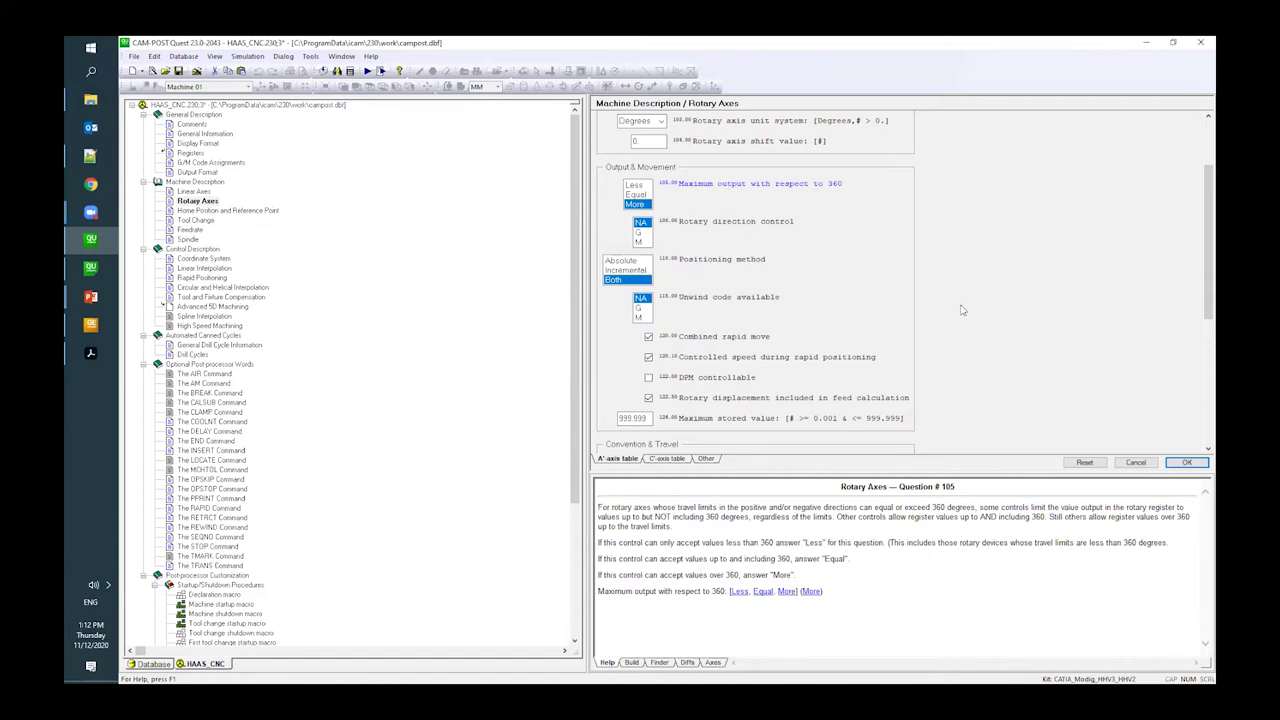
pyautogui.scroll(-3, 958, 308)
pyautogui.scroll(-2, 930, 303)
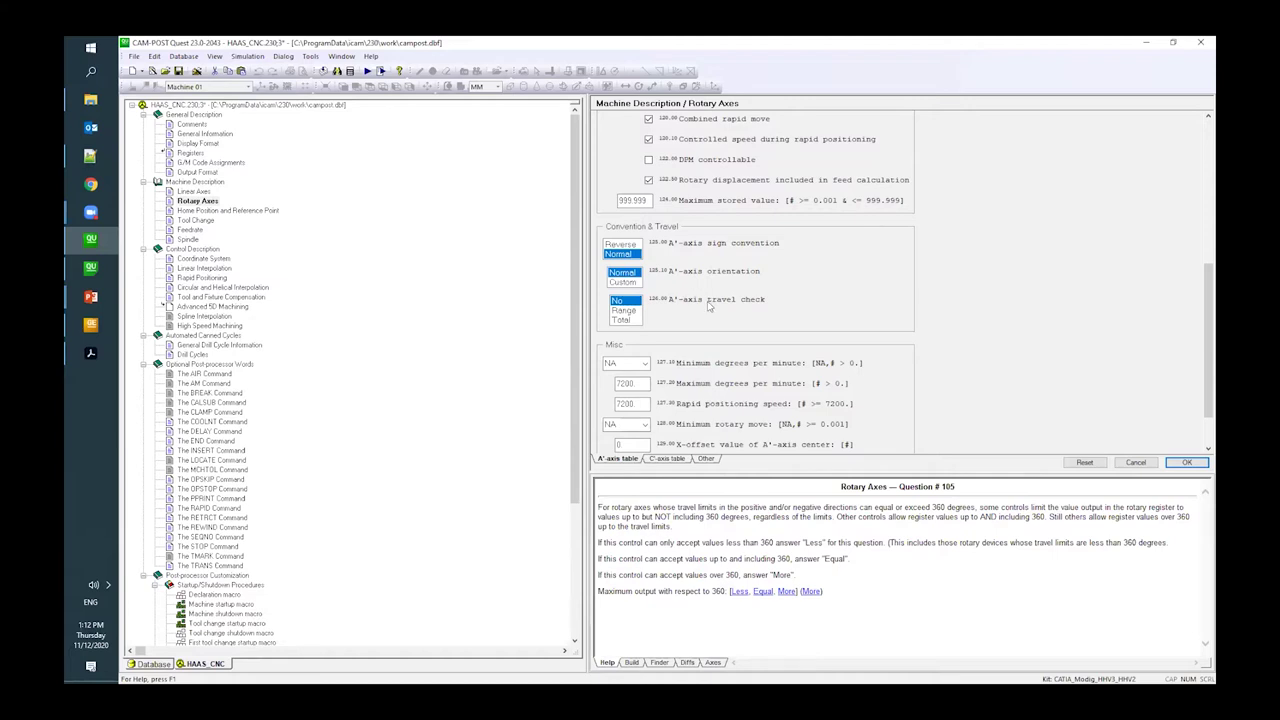
pyautogui.click(637, 311)
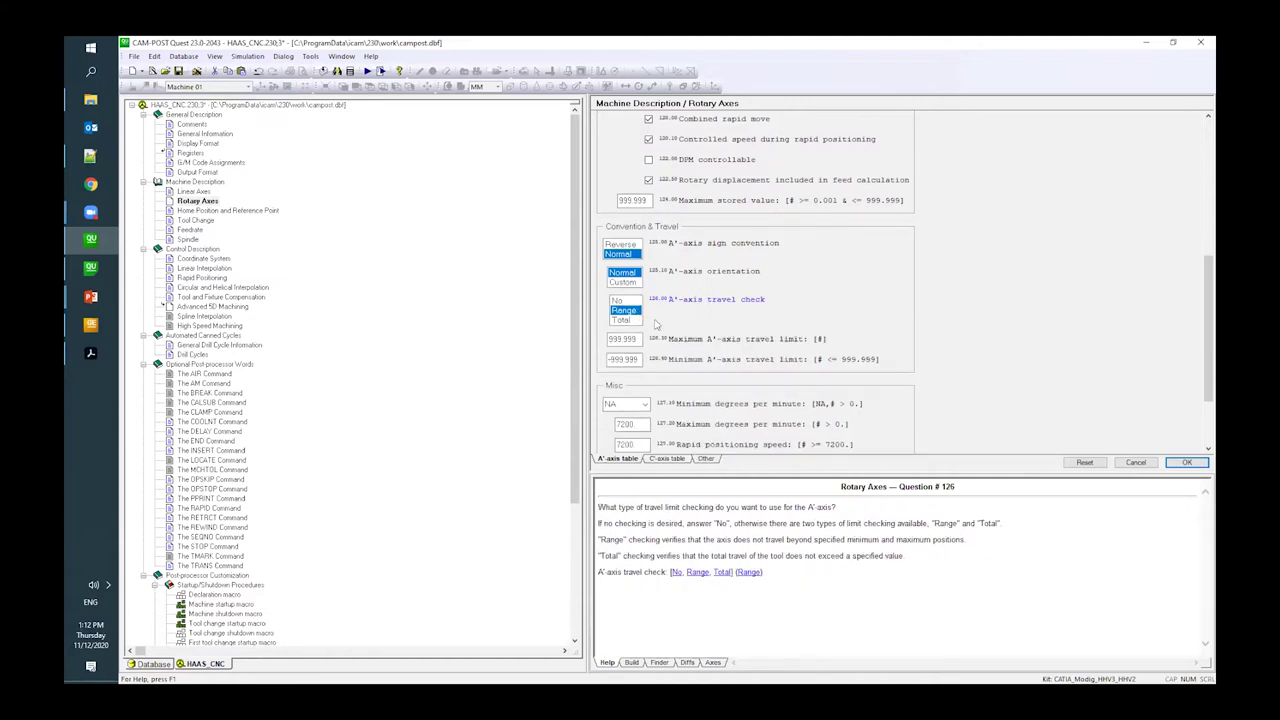
# Set the A'-axis minimum travel limit to -120 and the maximum travel limit to 120.
pyautogui.moveTo(638, 358); pyautogui.dragTo(608, 358)
pyautogui.write('-120')
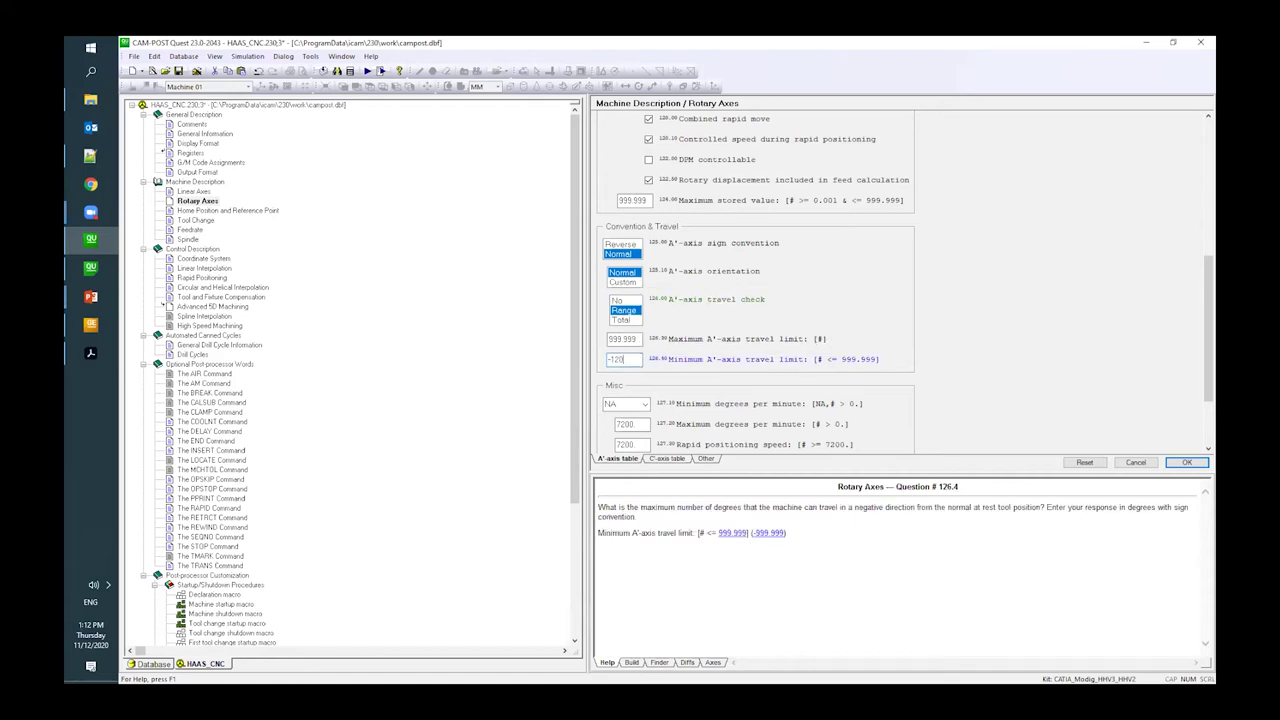
pyautogui.click(640, 338)
pyautogui.write('120')
pyautogui.click(705, 359)
# Check the A'-axis center offsets and the C'-axis table settings, and apply the rotary axes settings.
pyautogui.scroll(-3, 704, 366)
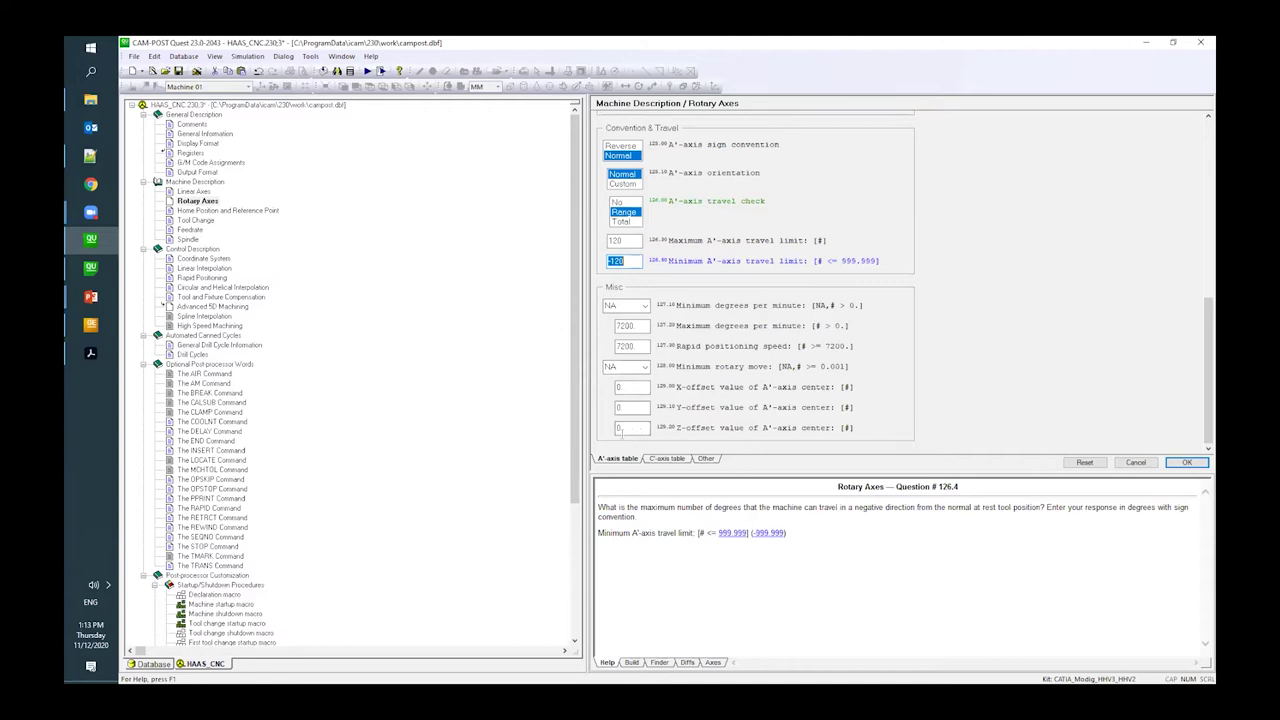
pyautogui.moveTo(629, 433)
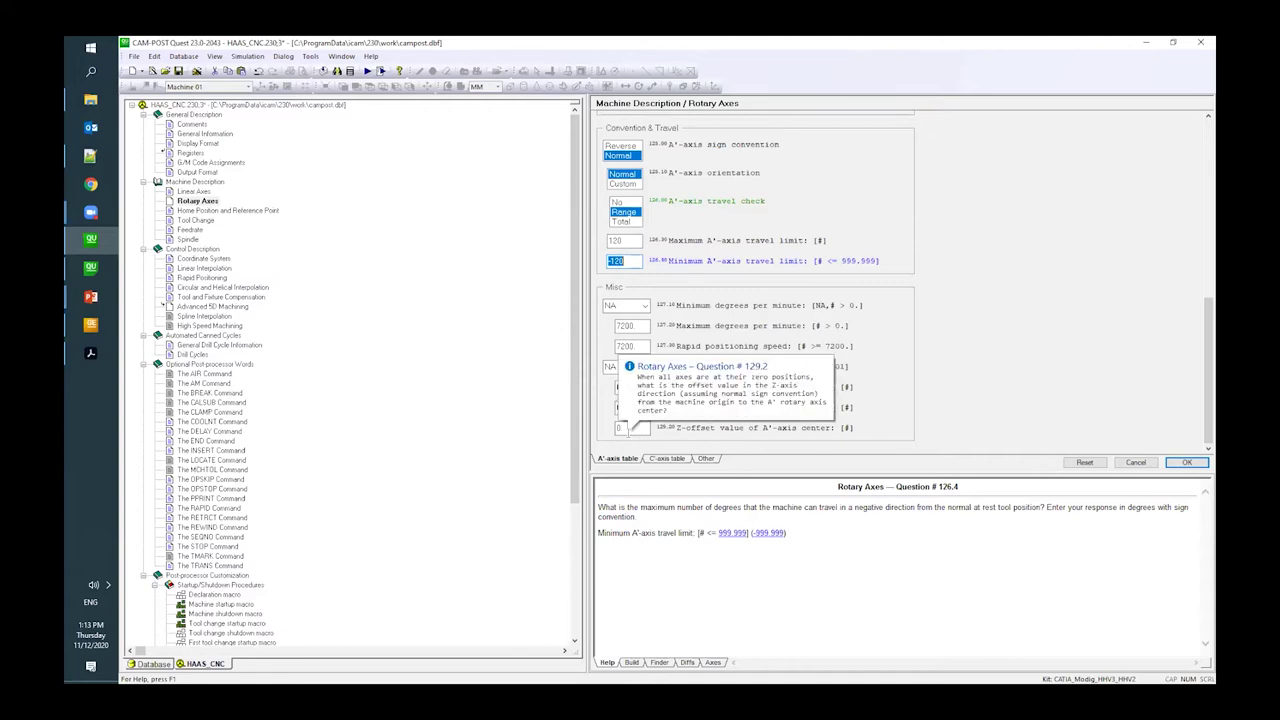
pyautogui.click(668, 458)
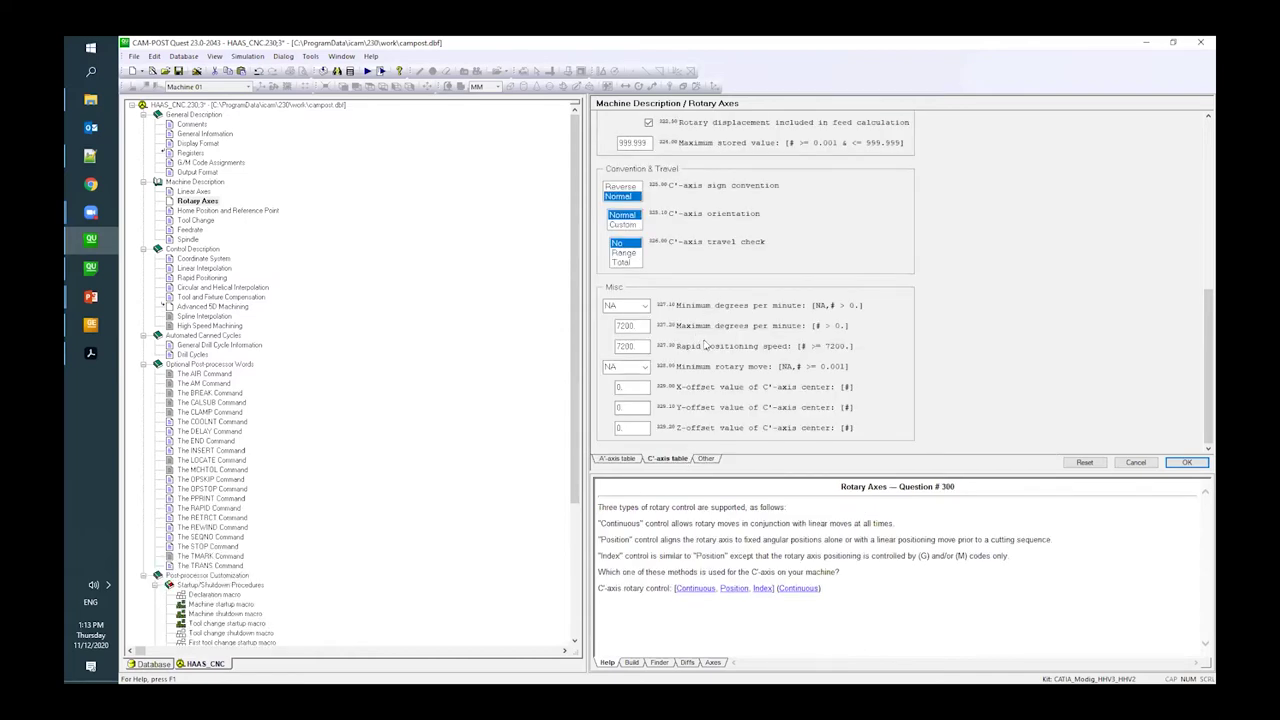
pyautogui.scroll(5, 704, 344)
pyautogui.scroll(-3, 700, 335)
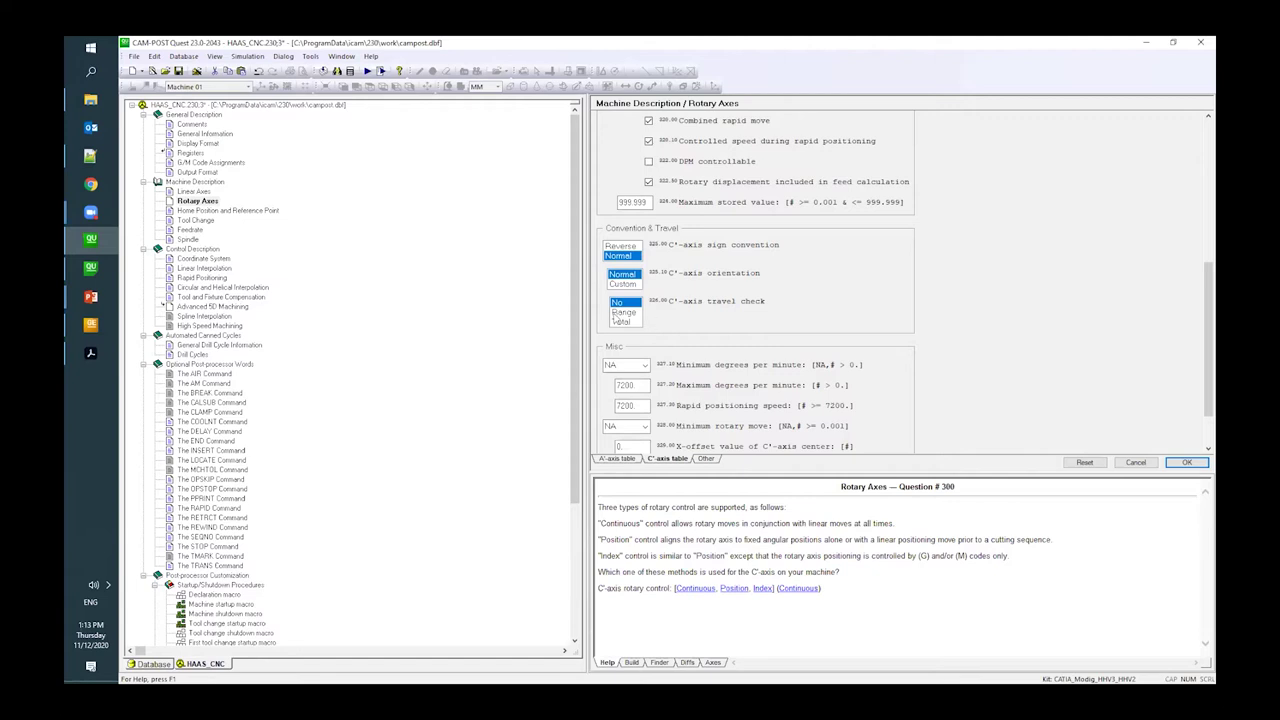
pyautogui.click(1183, 461)
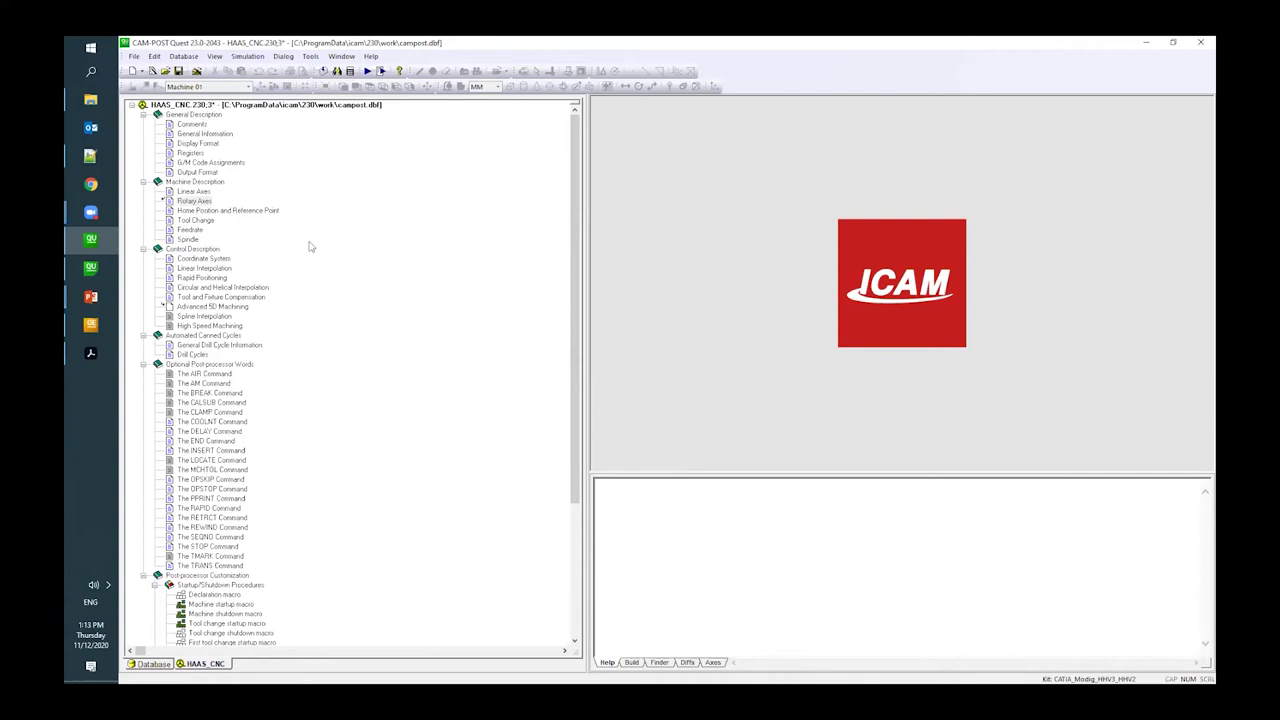
# Launch GENER for the HAAS_CNC post-processor, closing the GENER session that is already running.
pyautogui.click(368, 72)
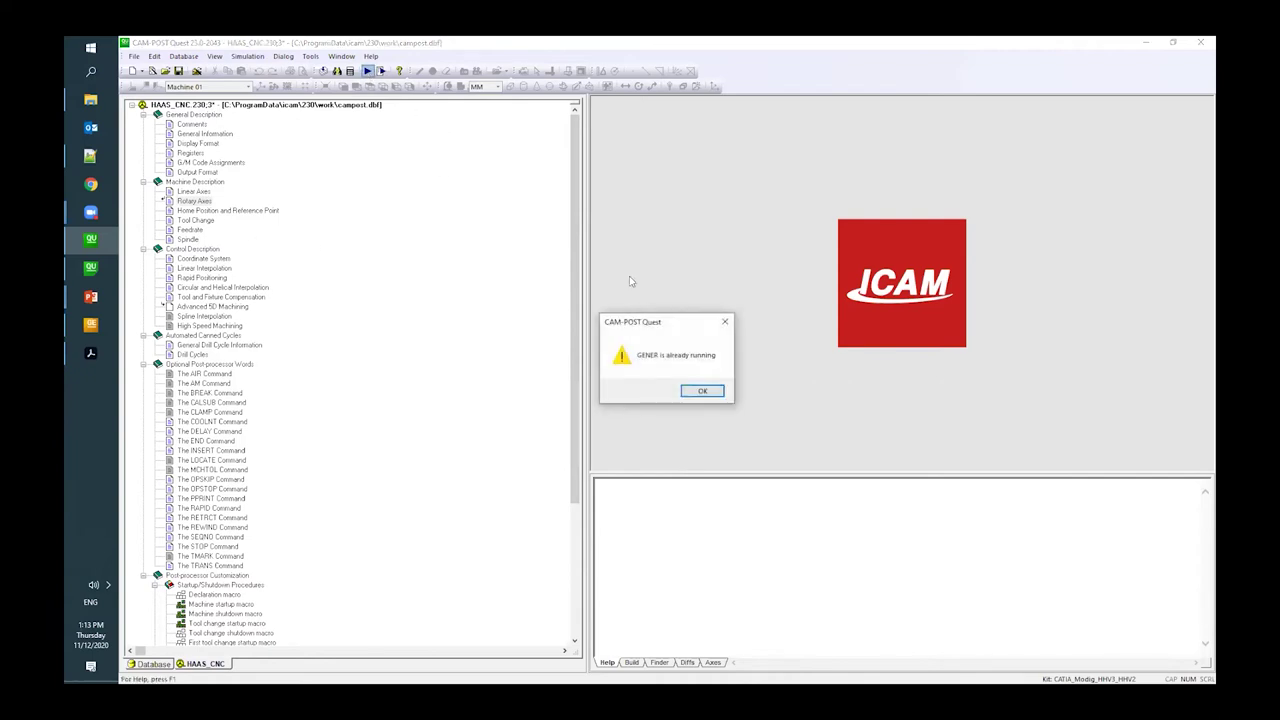
pyautogui.click(702, 390)
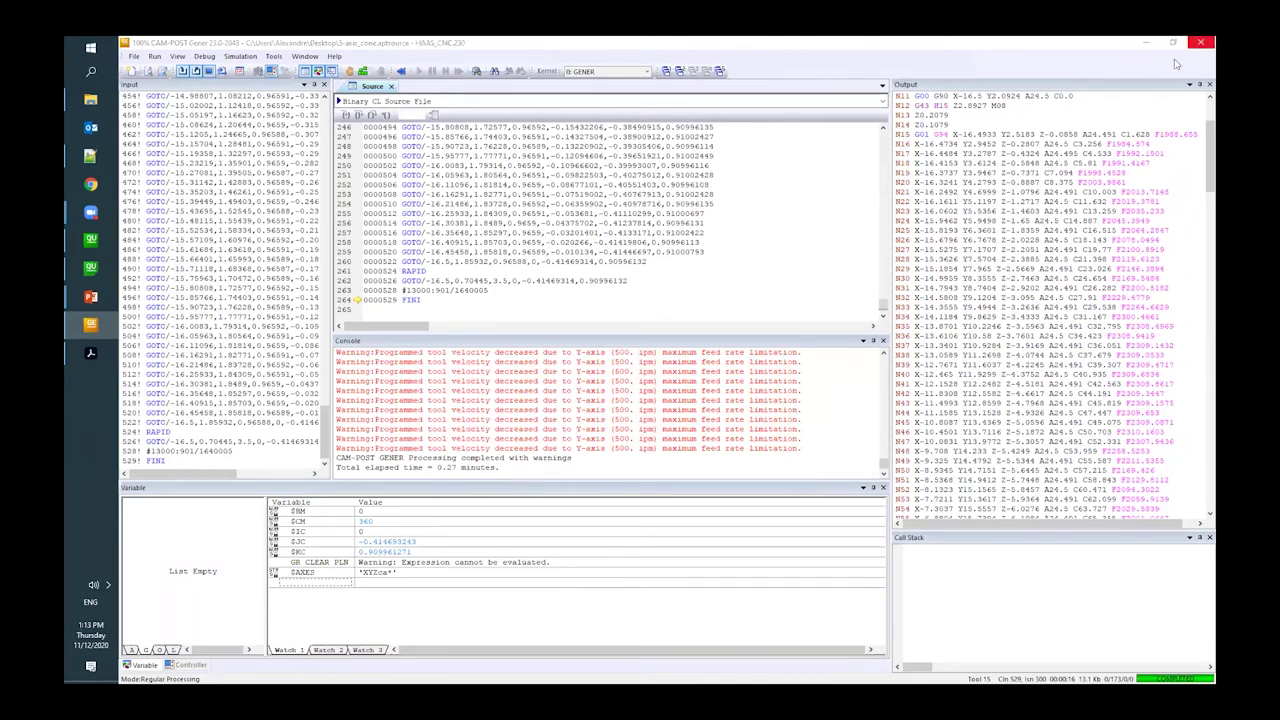
pyautogui.click(1202, 43)
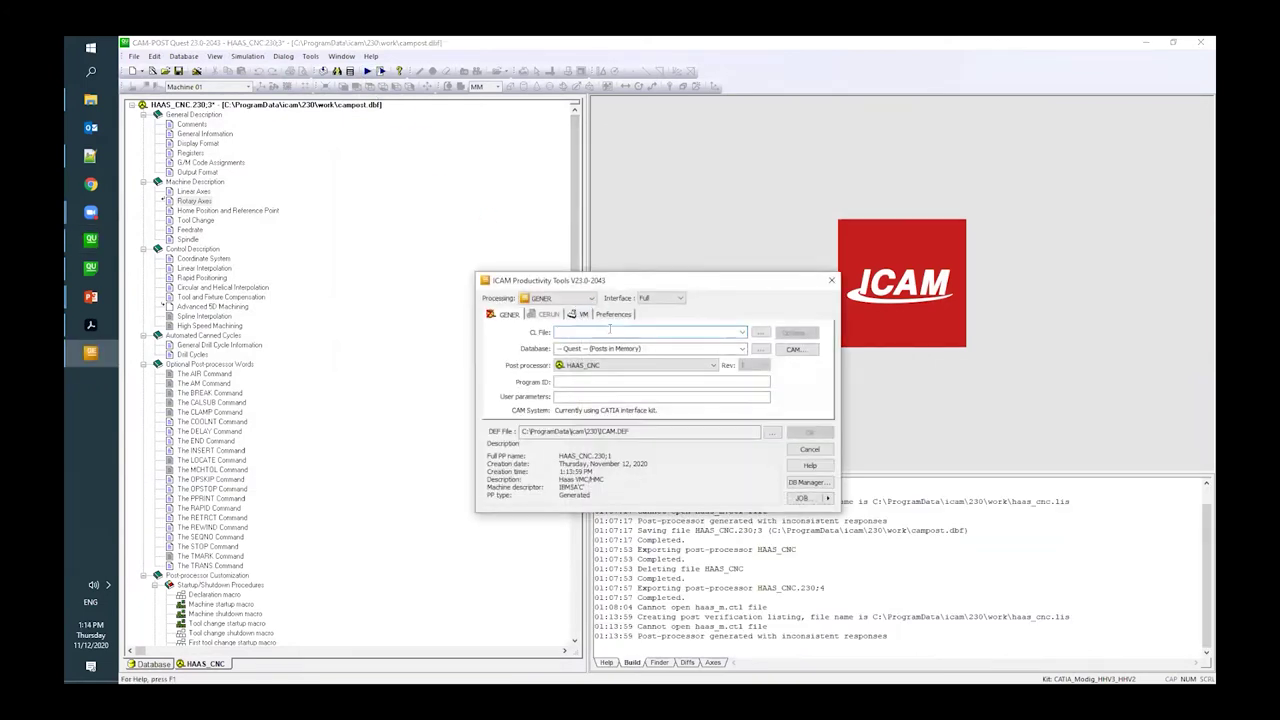
# Load 5-axis_cone.aptsource from the Desktop as the CL file and process it with the HAAS_CNC post-processor.
pyautogui.click(90, 100)
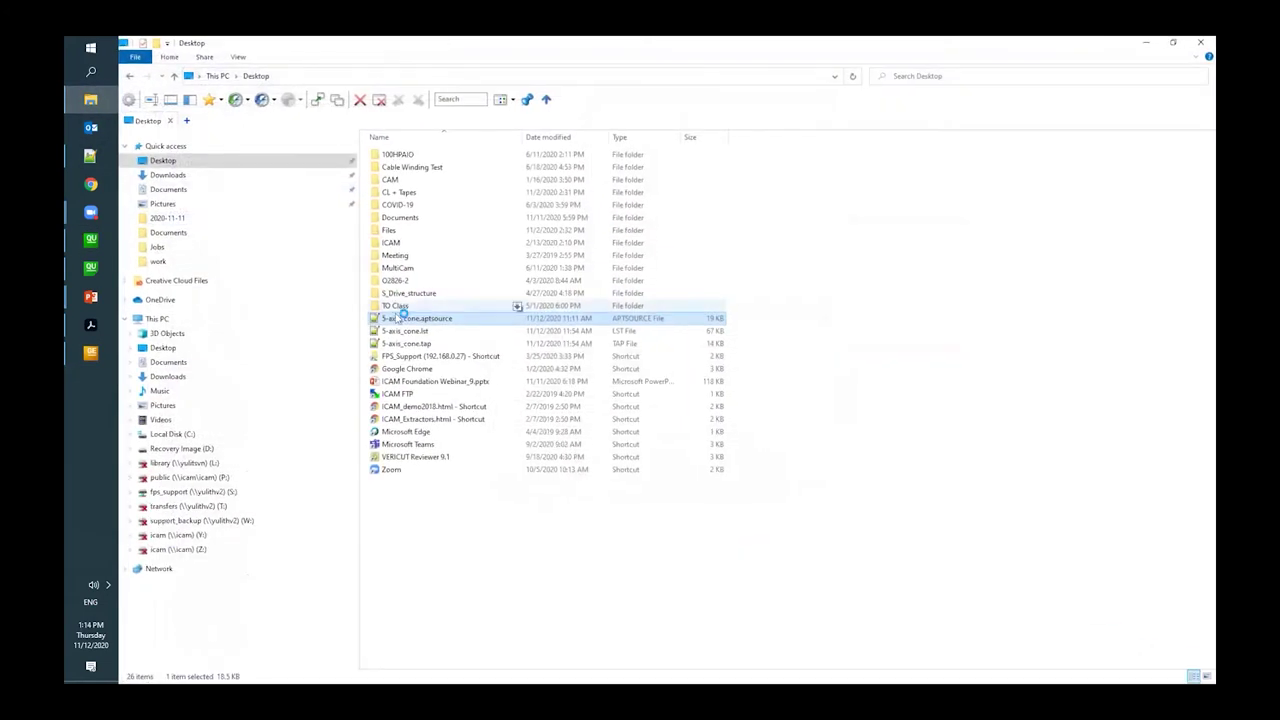
pyautogui.moveTo(397, 320); pyautogui.dragTo(566, 338)
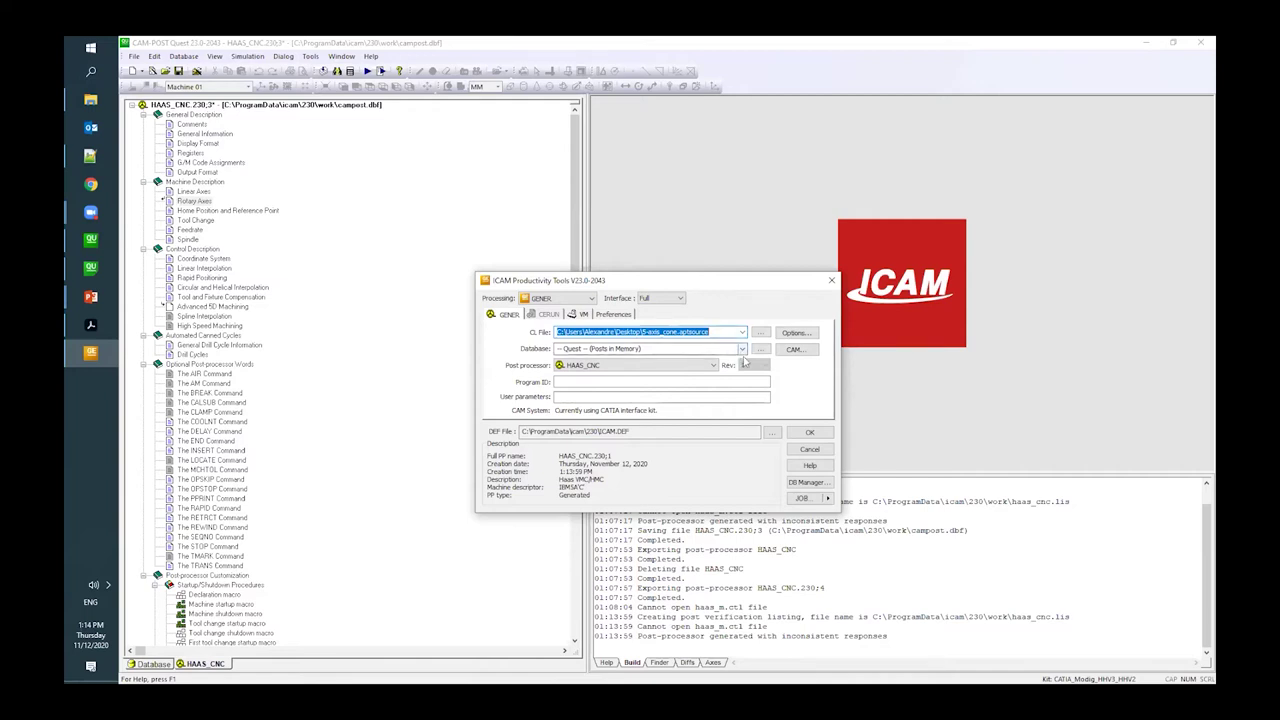
pyautogui.click(810, 432)
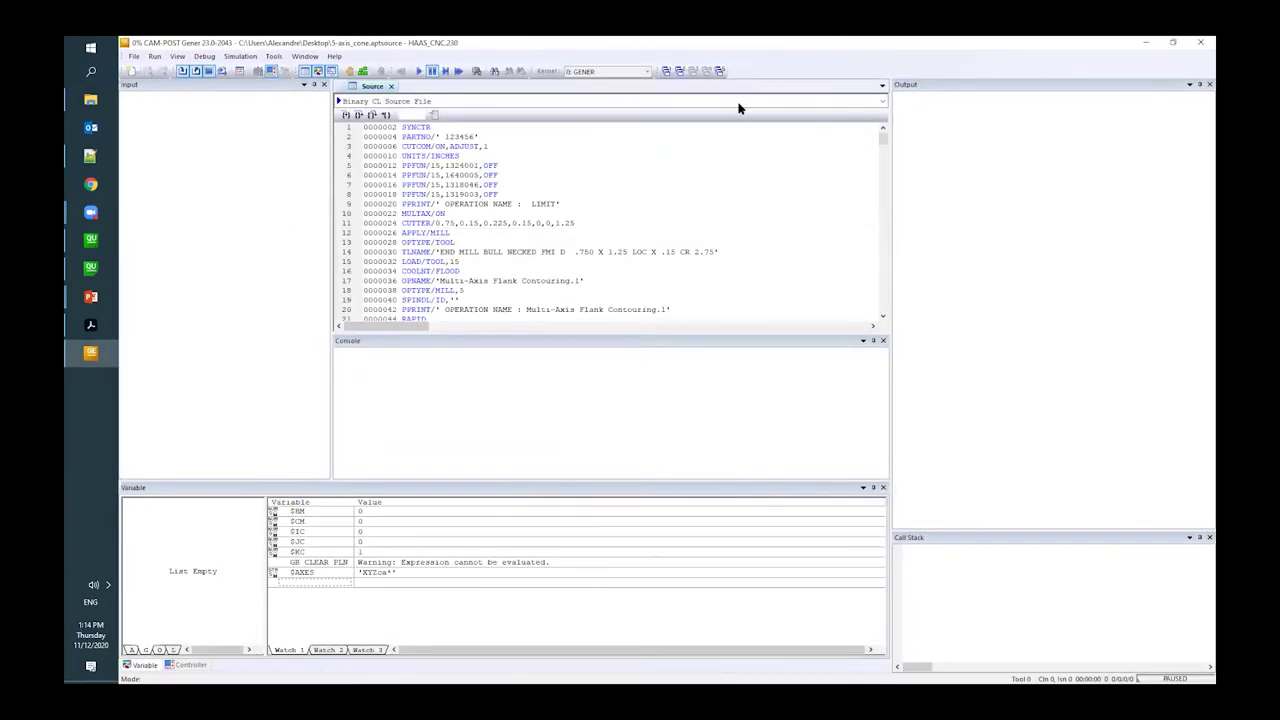
pyautogui.click(418, 72)
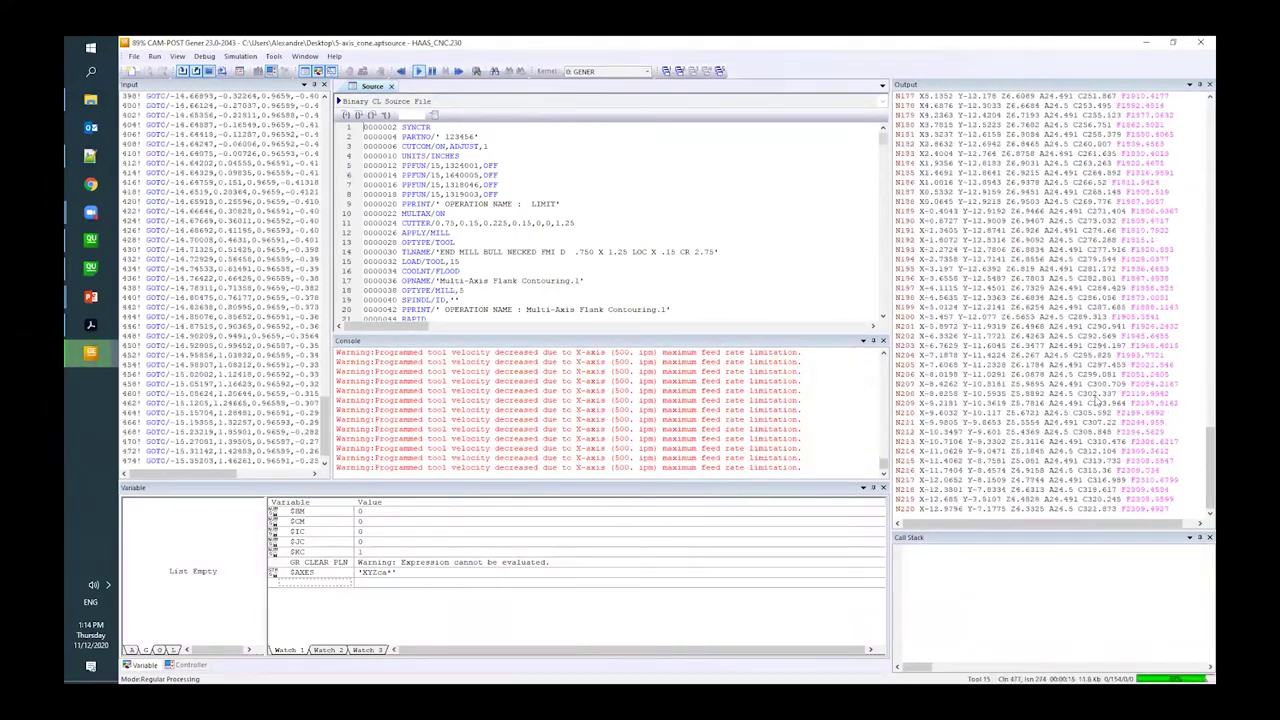
# Review the generated output and console warnings, and check them against the X-axis feedrate settings under Linear Axes.
pyautogui.moveTo(1198, 472); pyautogui.dragTo(1208, 137)
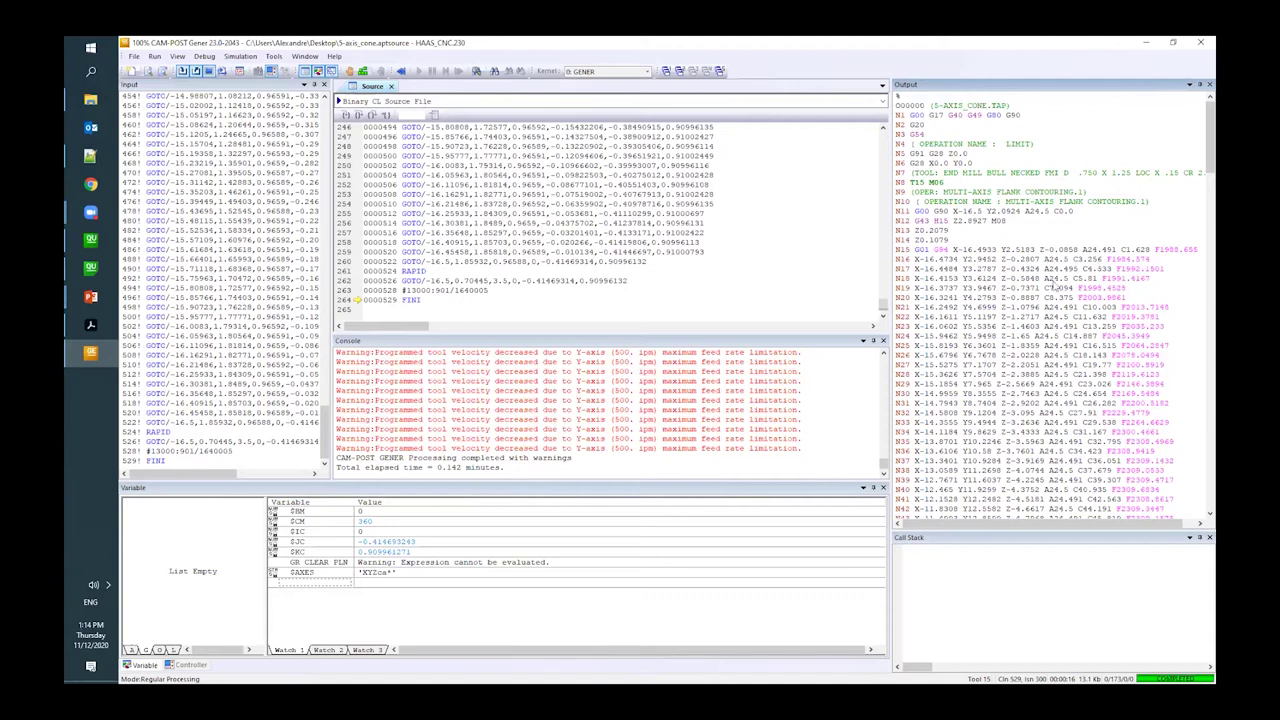
pyautogui.moveTo(883, 470)
pyautogui.mouseDown()
pyautogui.moveTo(885, 363)
pyautogui.moveTo(883, 466)
pyautogui.mouseUp()
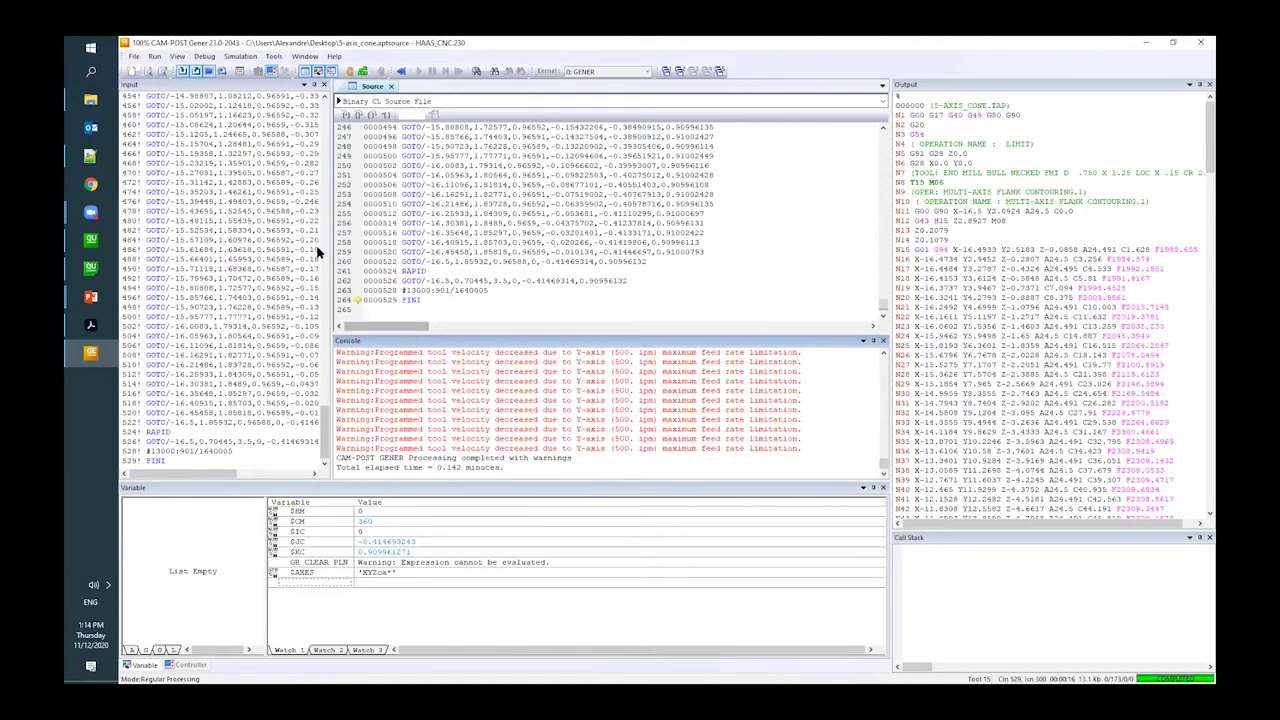
pyautogui.click(90, 240)
pyautogui.click(196, 192)
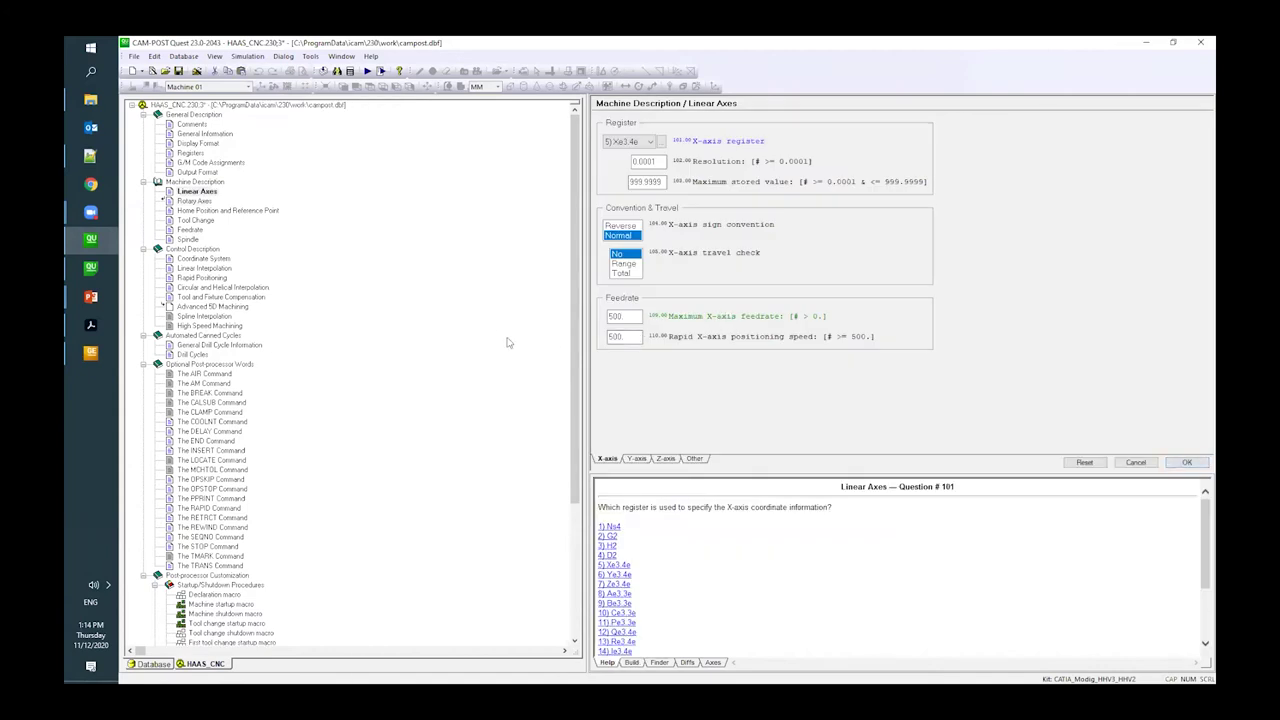
pyautogui.click(91, 352)
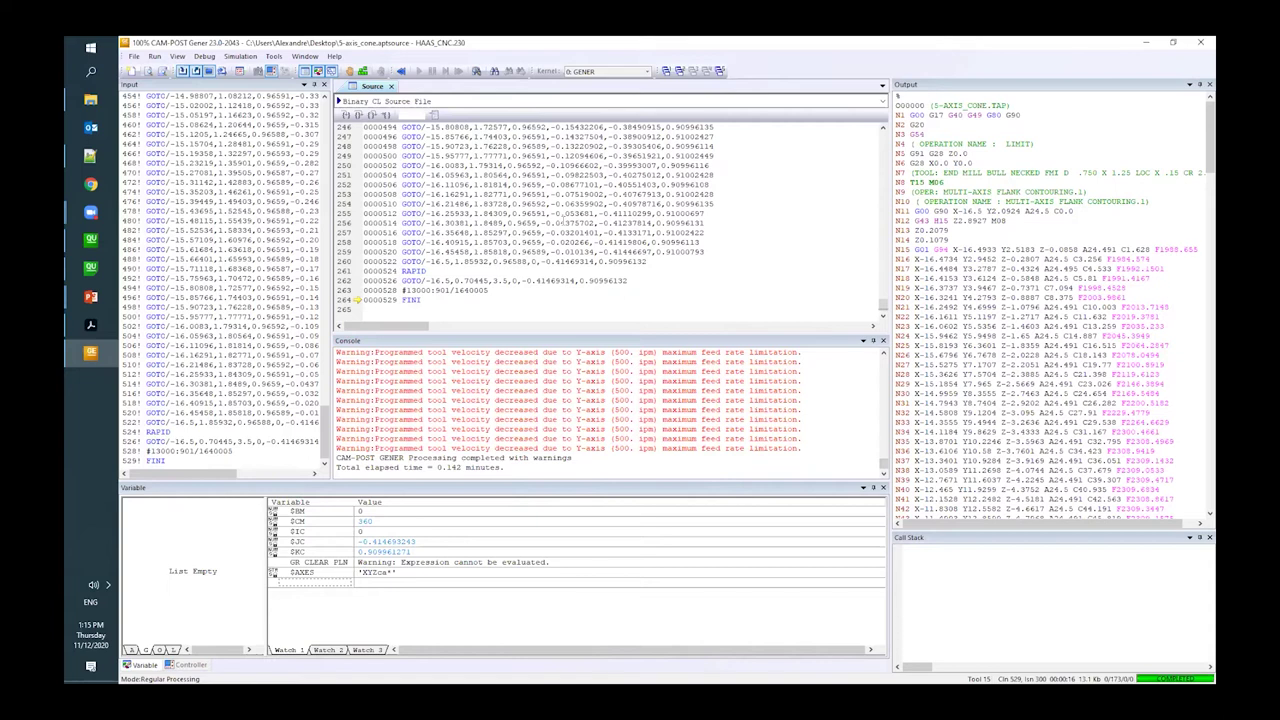
pyautogui.click(90, 239)
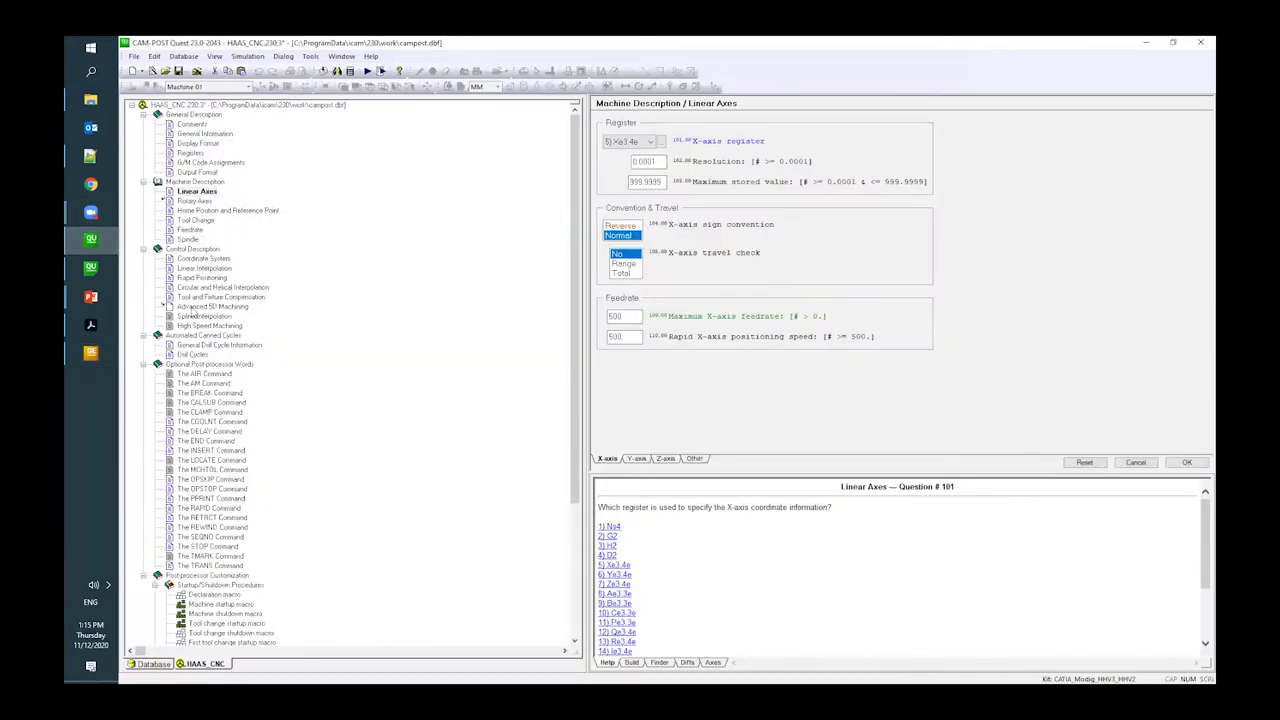
# Enable RTCP available in the Advanced 5D Machining settings and apply the change.
pyautogui.click(181, 307)
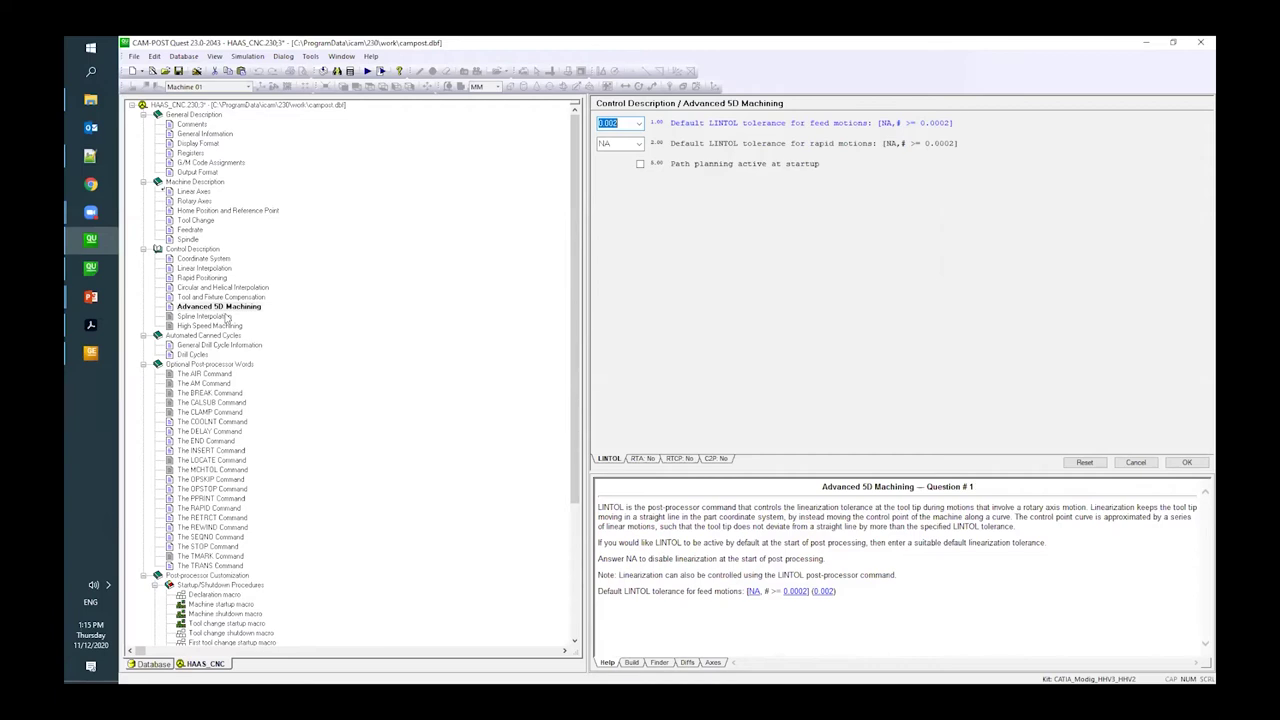
pyautogui.click(686, 459)
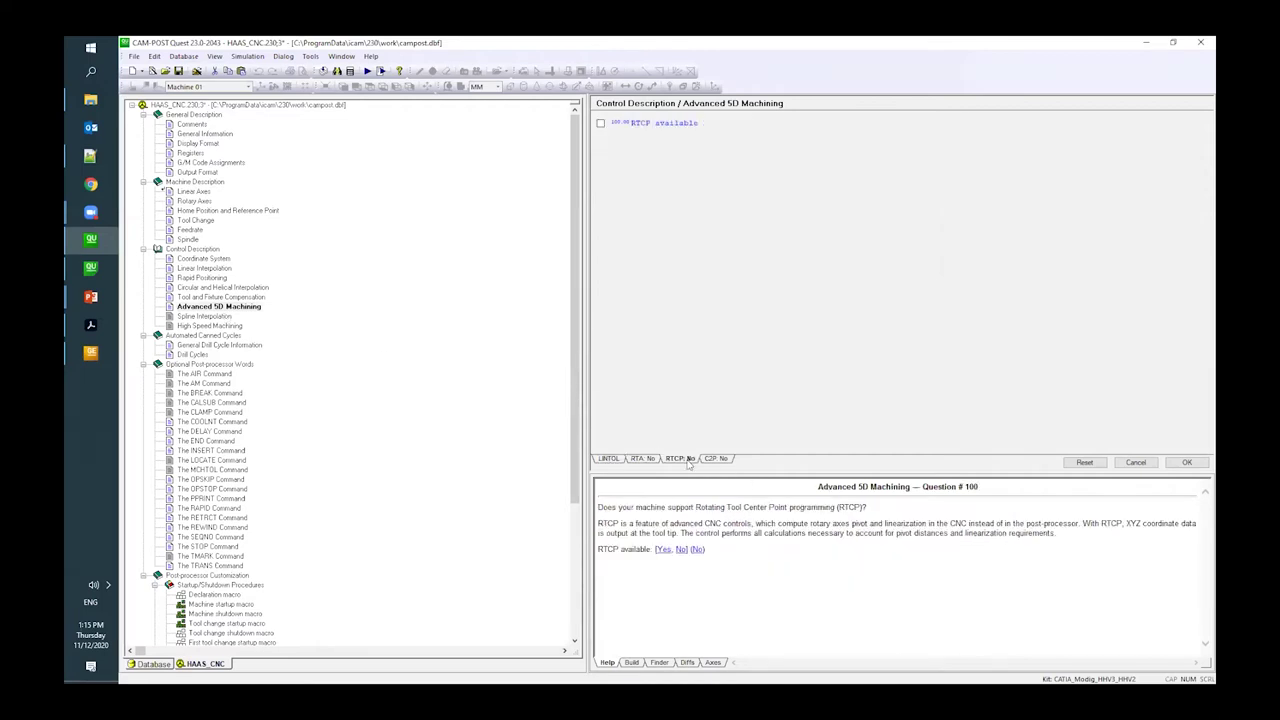
pyautogui.click(601, 123)
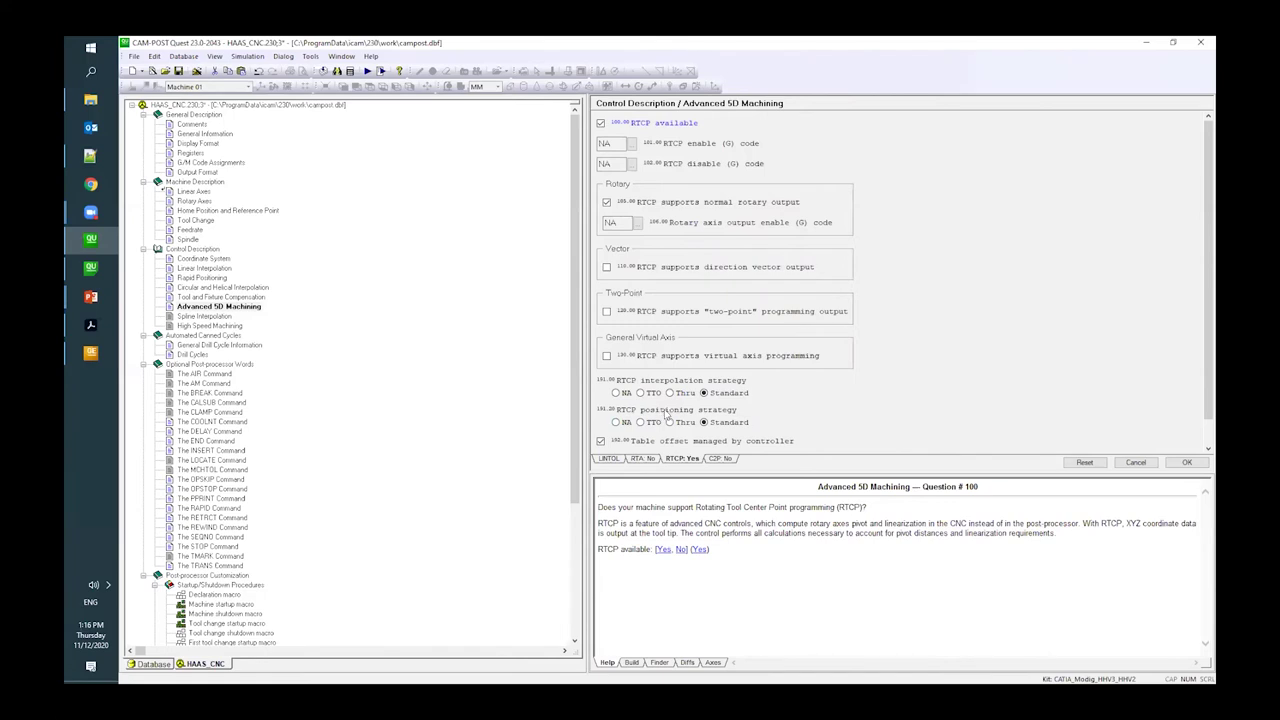
pyautogui.click(1182, 463)
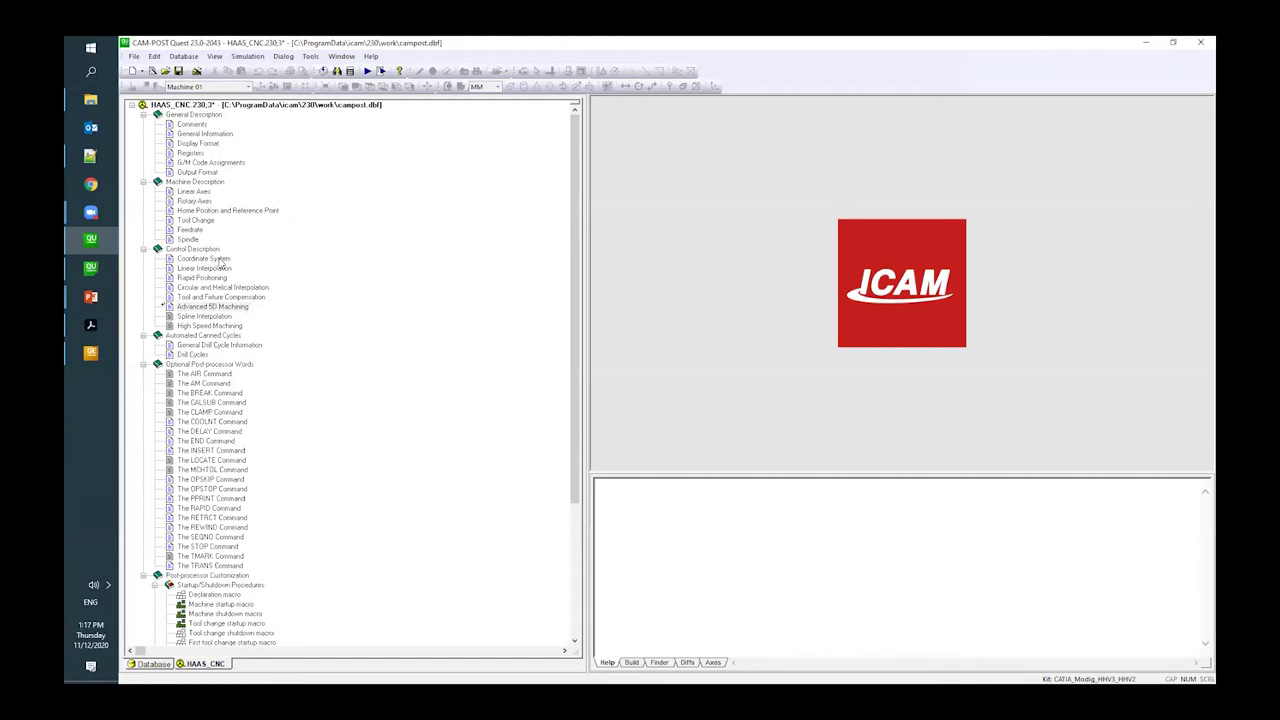
# Enable local coordinate translation and local coordinate rotation in the Coordinate System settings.
pyautogui.doubleClick(192, 261)
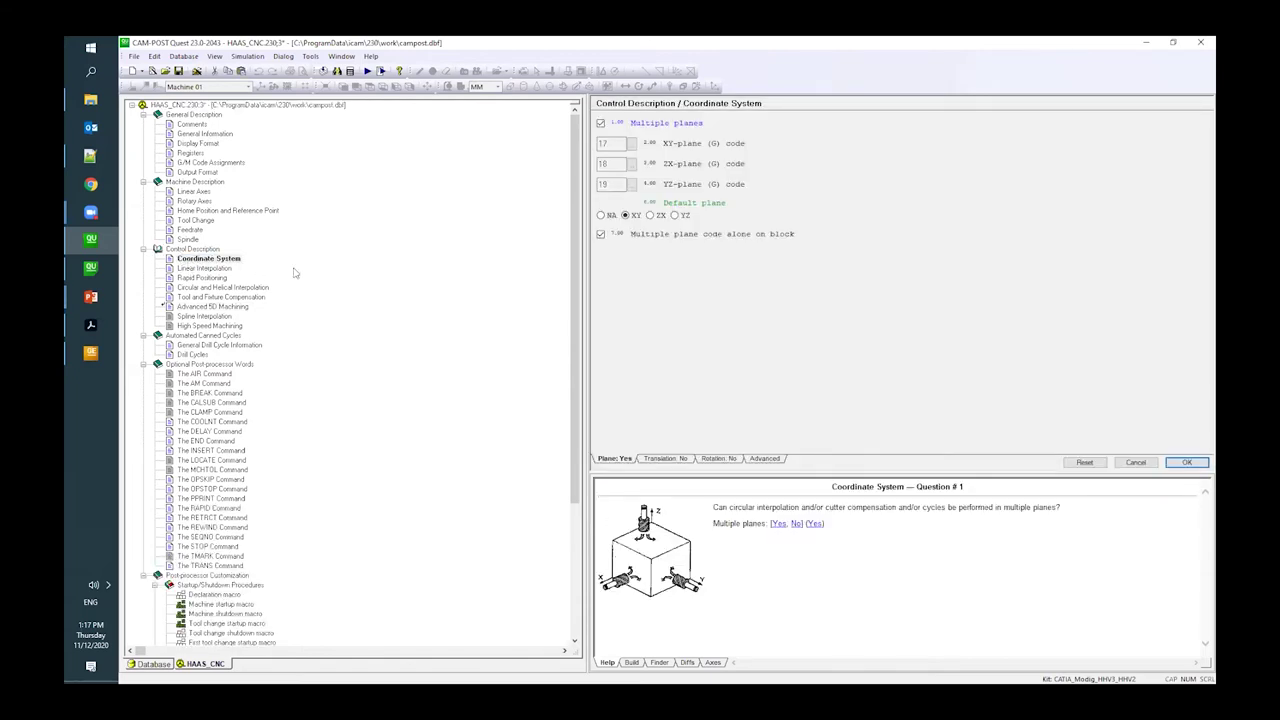
pyautogui.click(663, 462)
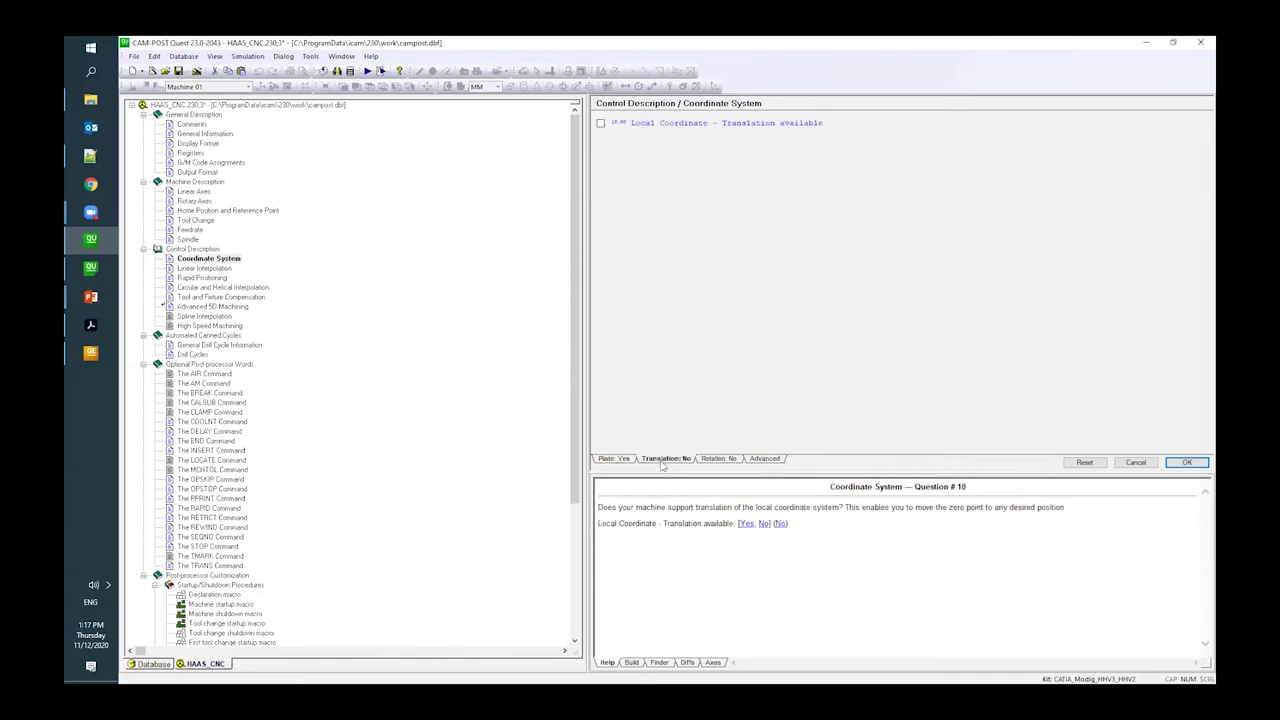
pyautogui.click(600, 123)
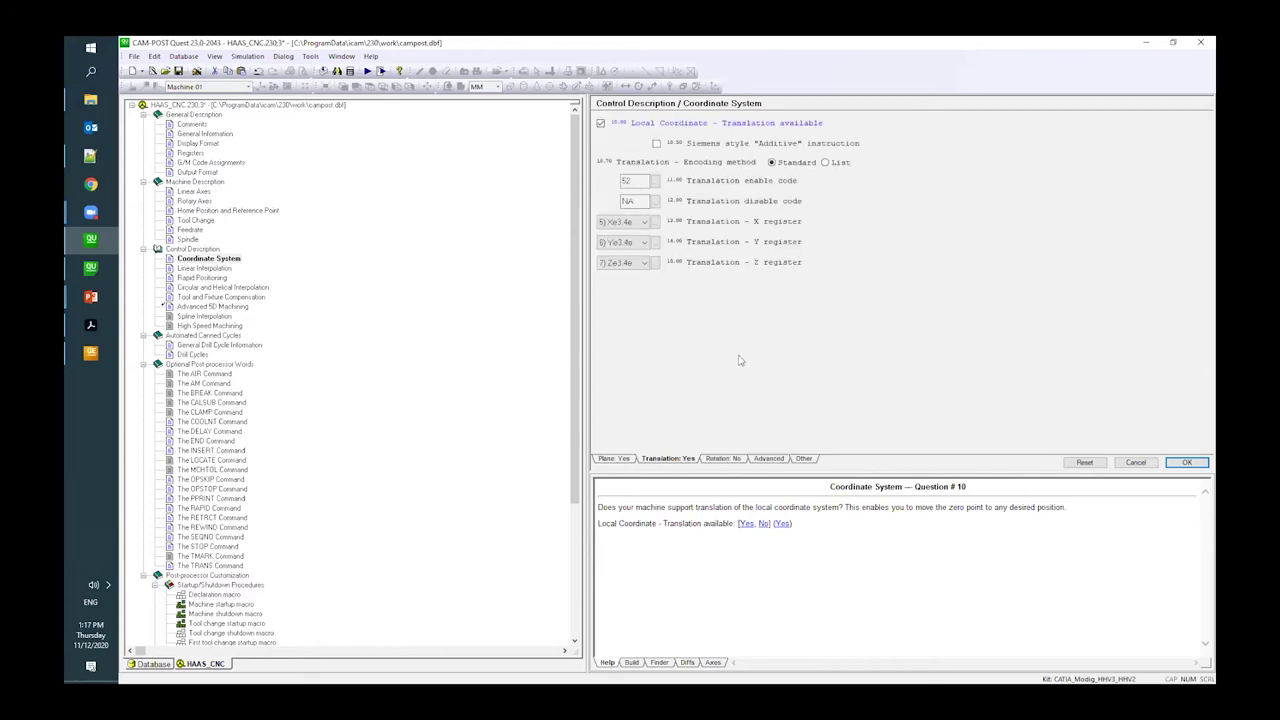
pyautogui.click(733, 459)
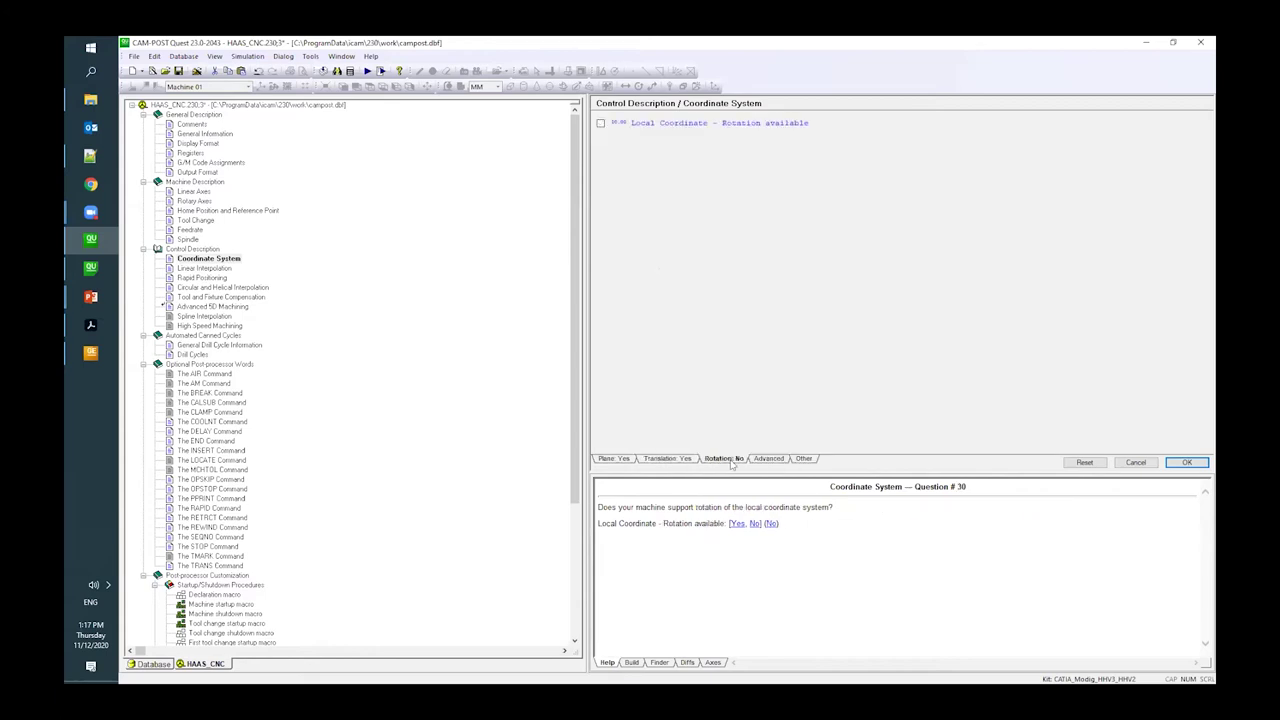
pyautogui.click(600, 123)
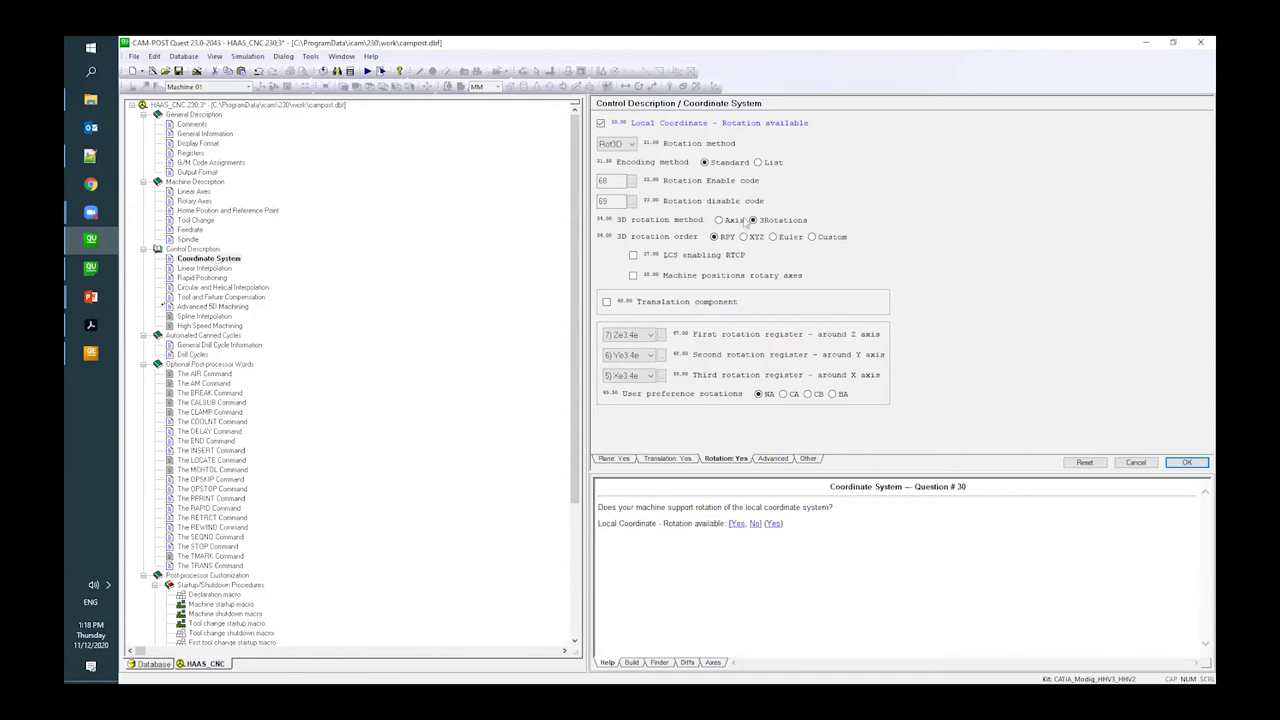
# Try the Axis option for the 3D rotation method and restore 3Rotations.
pyautogui.moveTo(728, 238)
pyautogui.click(733, 224)
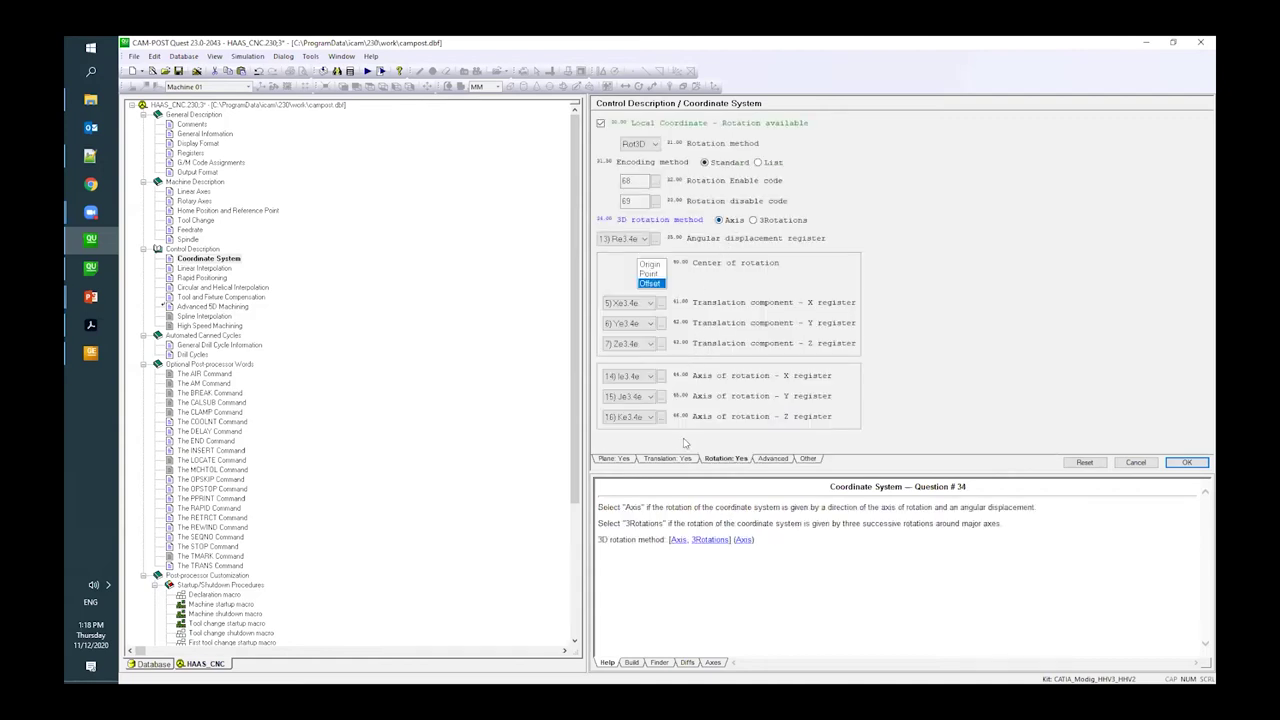
pyautogui.click(622, 240)
pyautogui.click(760, 220)
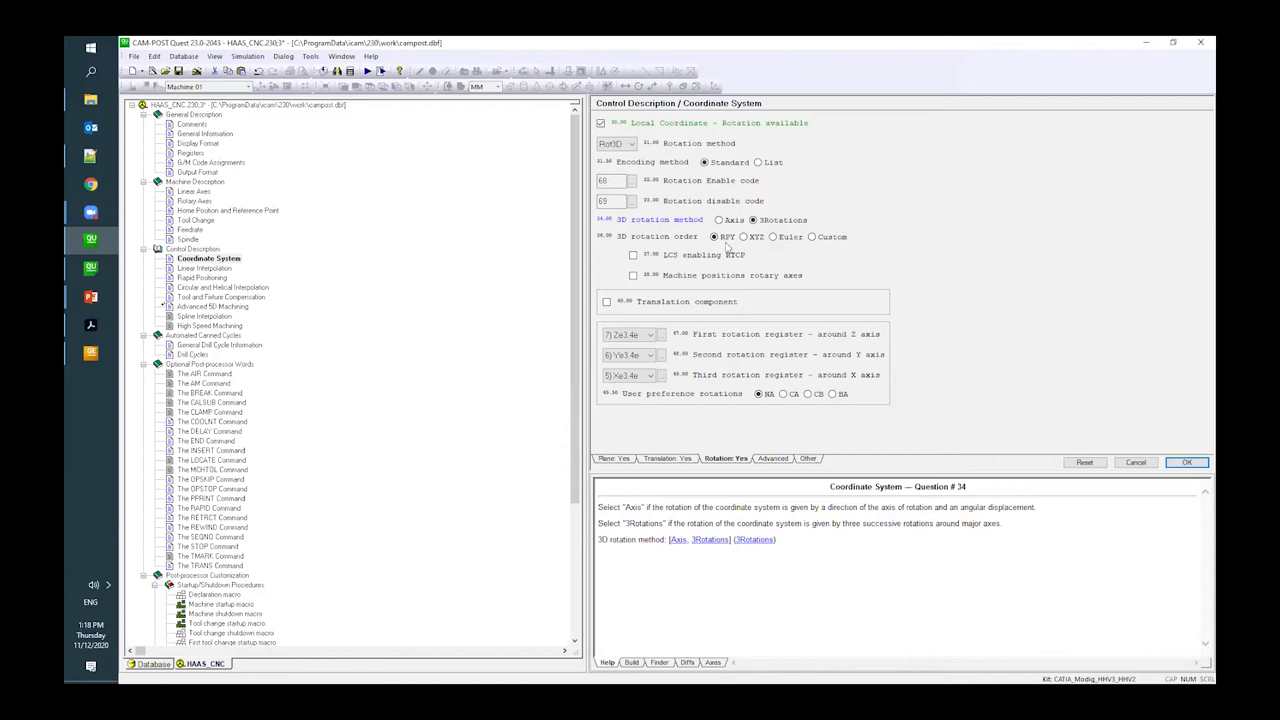
# Enable the translation component for the rotation, and try the Custom 3D rotation order before restoring RPY.
pyautogui.click(606, 302)
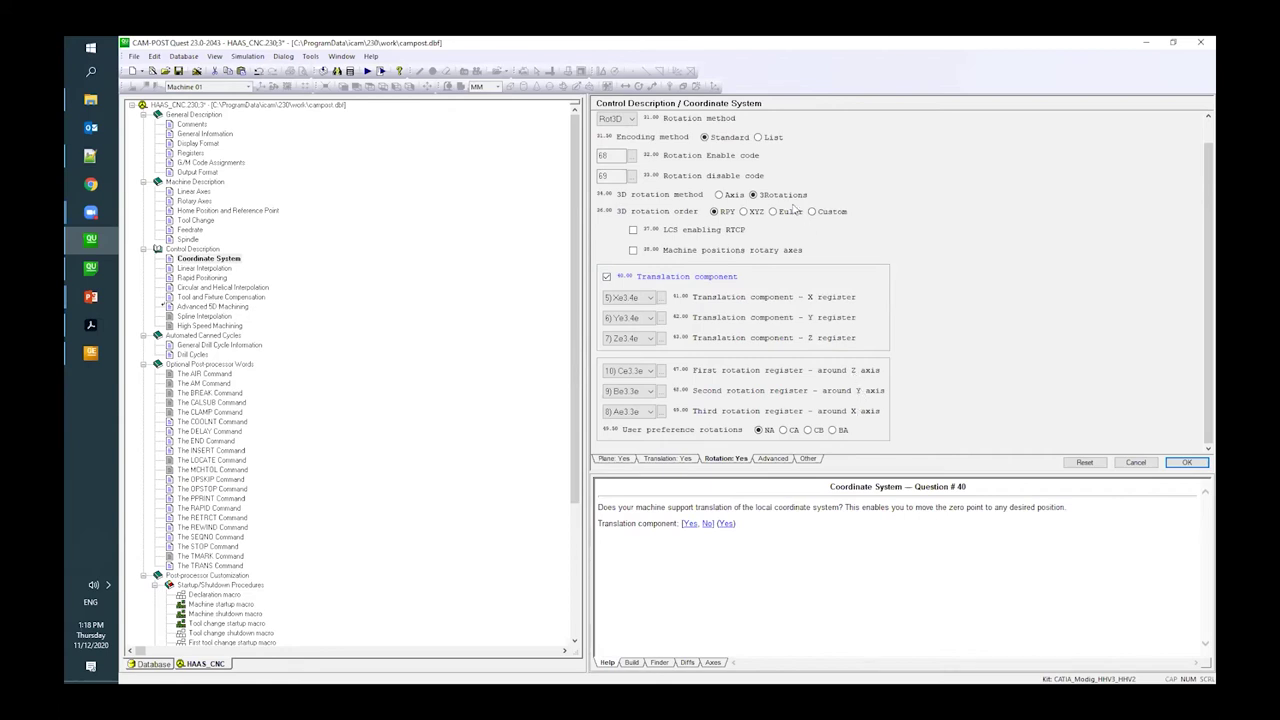
pyautogui.moveTo(746, 215)
pyautogui.click(813, 216)
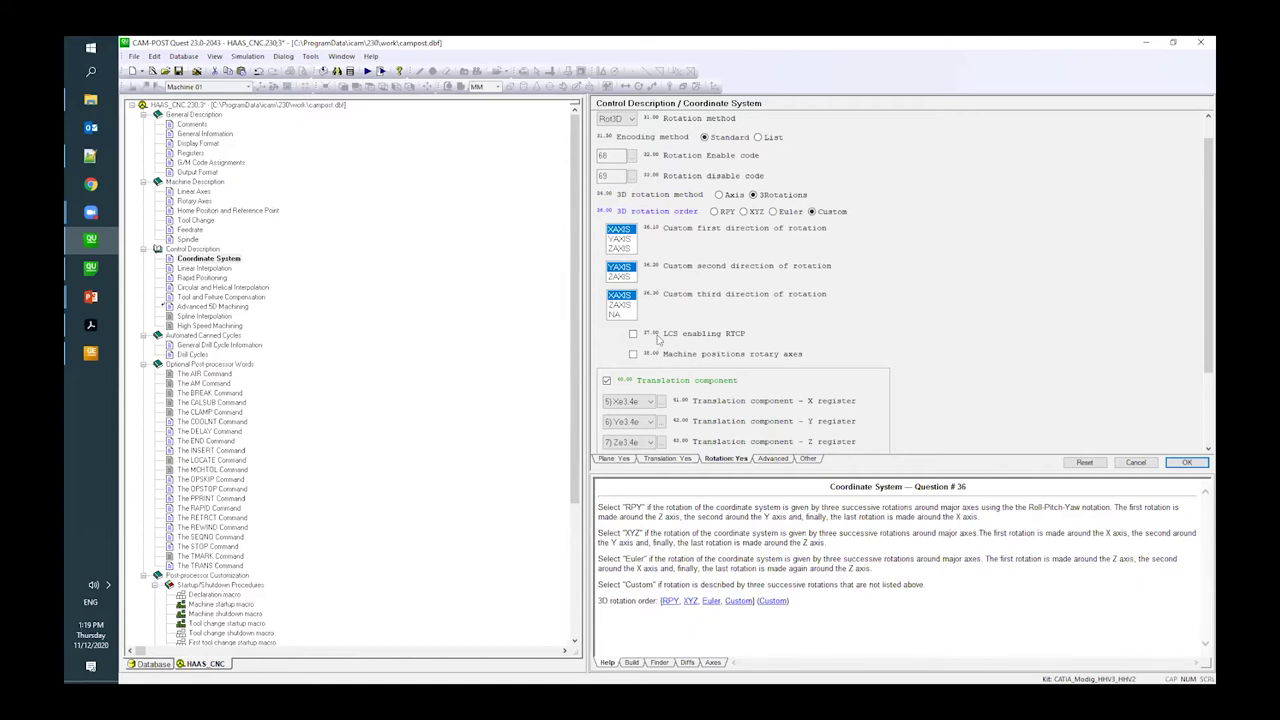
pyautogui.click(714, 212)
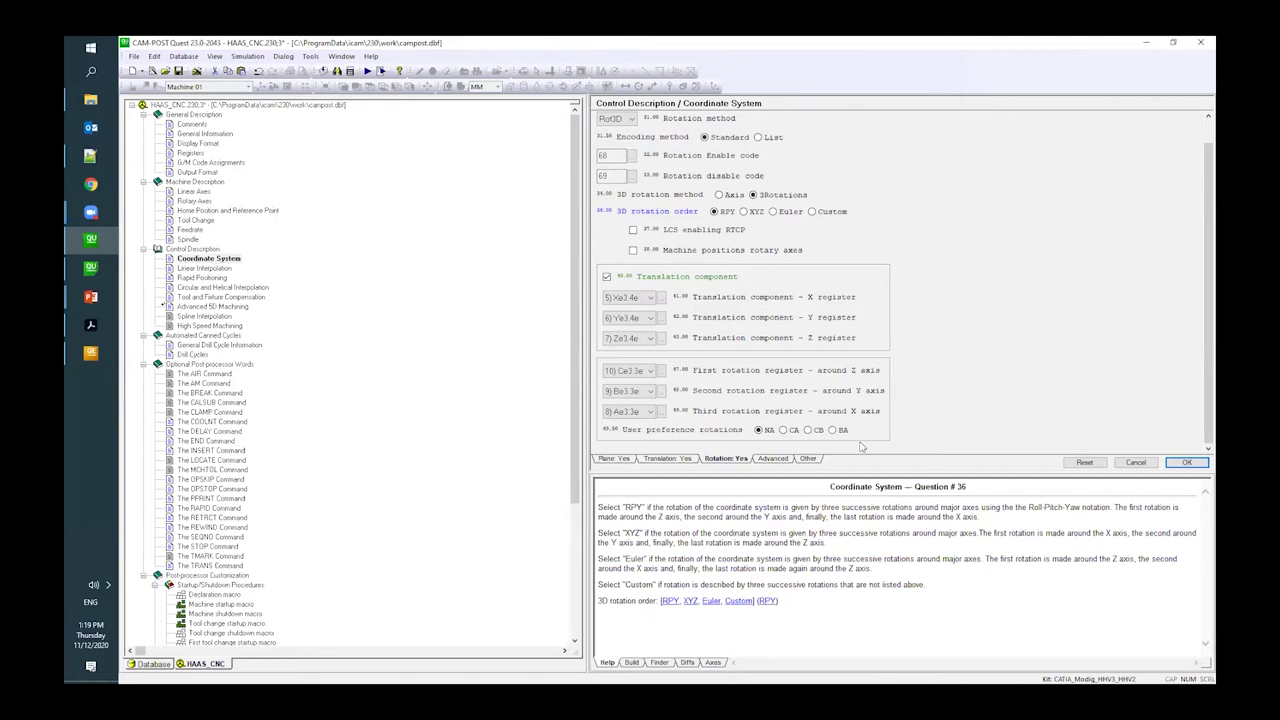
# Review the code output default and the default LCS/AUTO format, activation and deactivation settings of the Coordinate System.
pyautogui.click(808, 458)
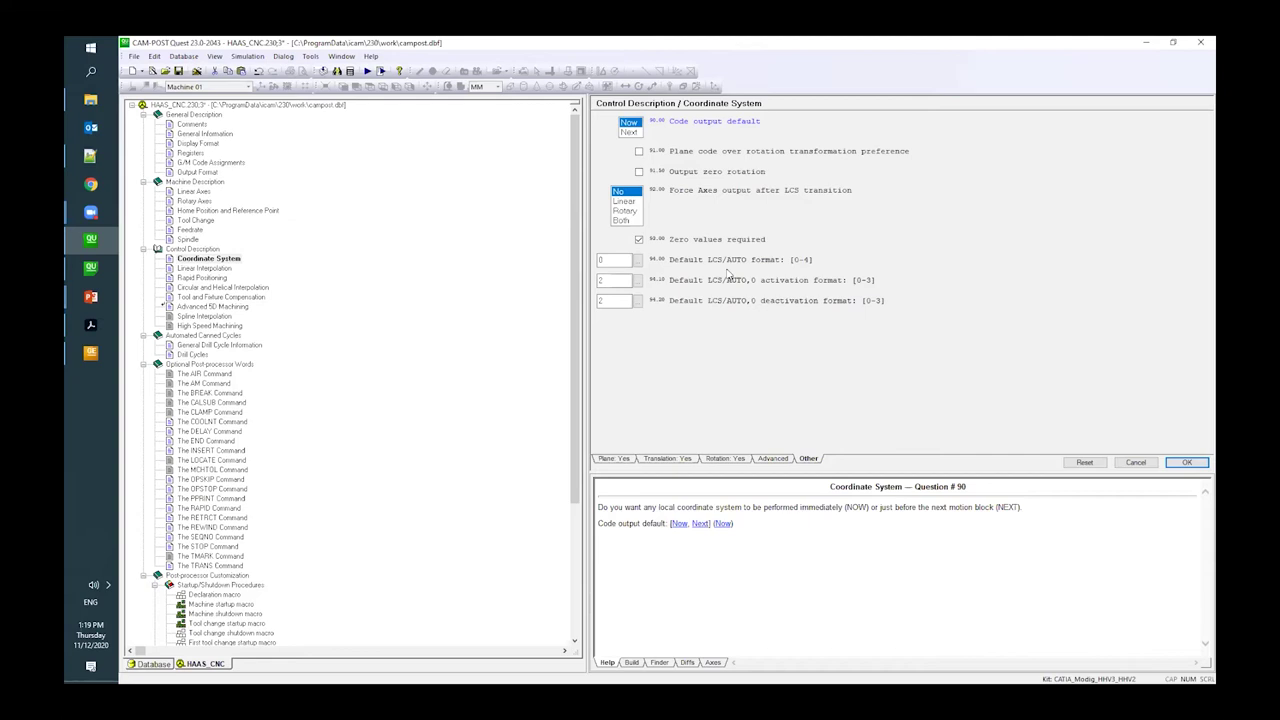
pyautogui.click(696, 262)
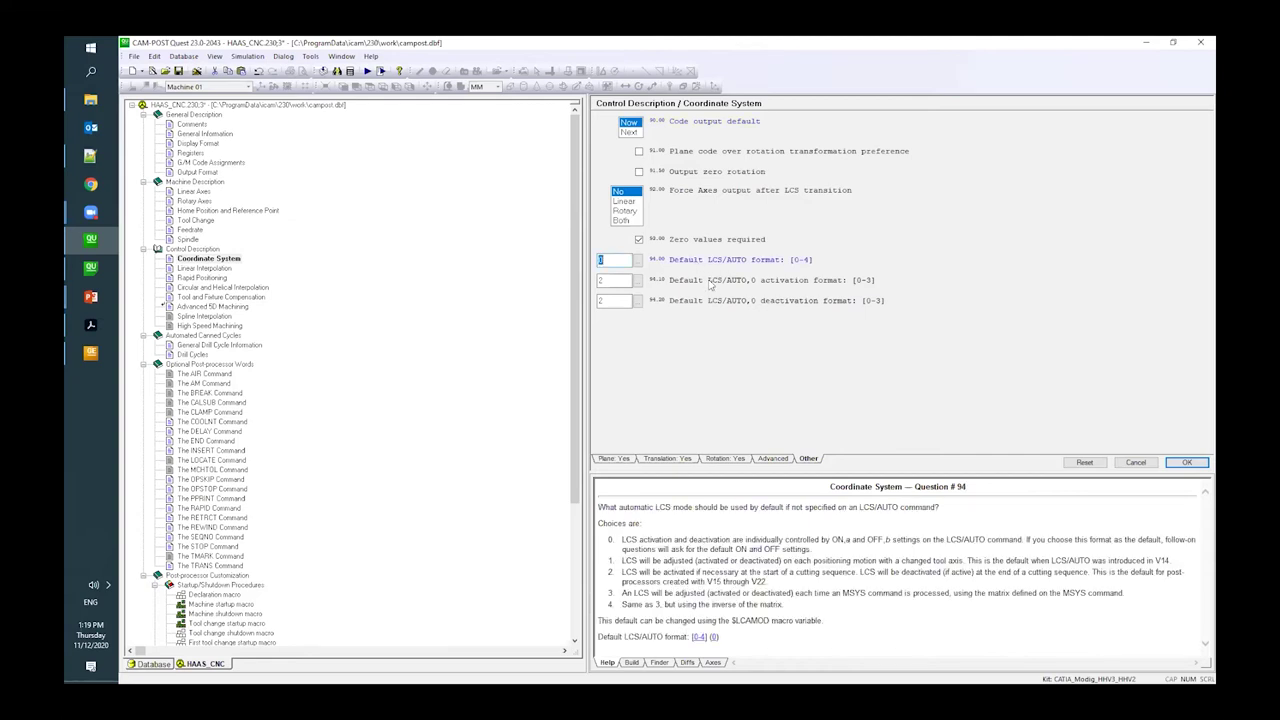
pyautogui.click(710, 282)
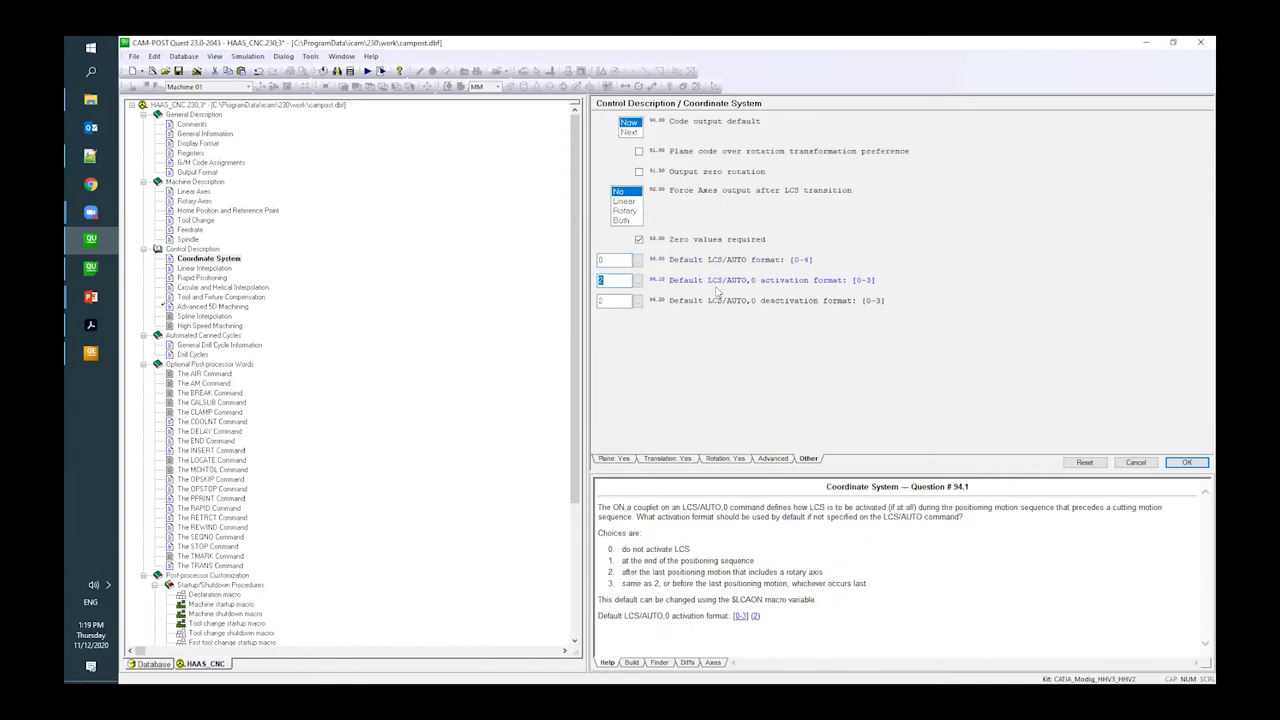
pyautogui.click(719, 304)
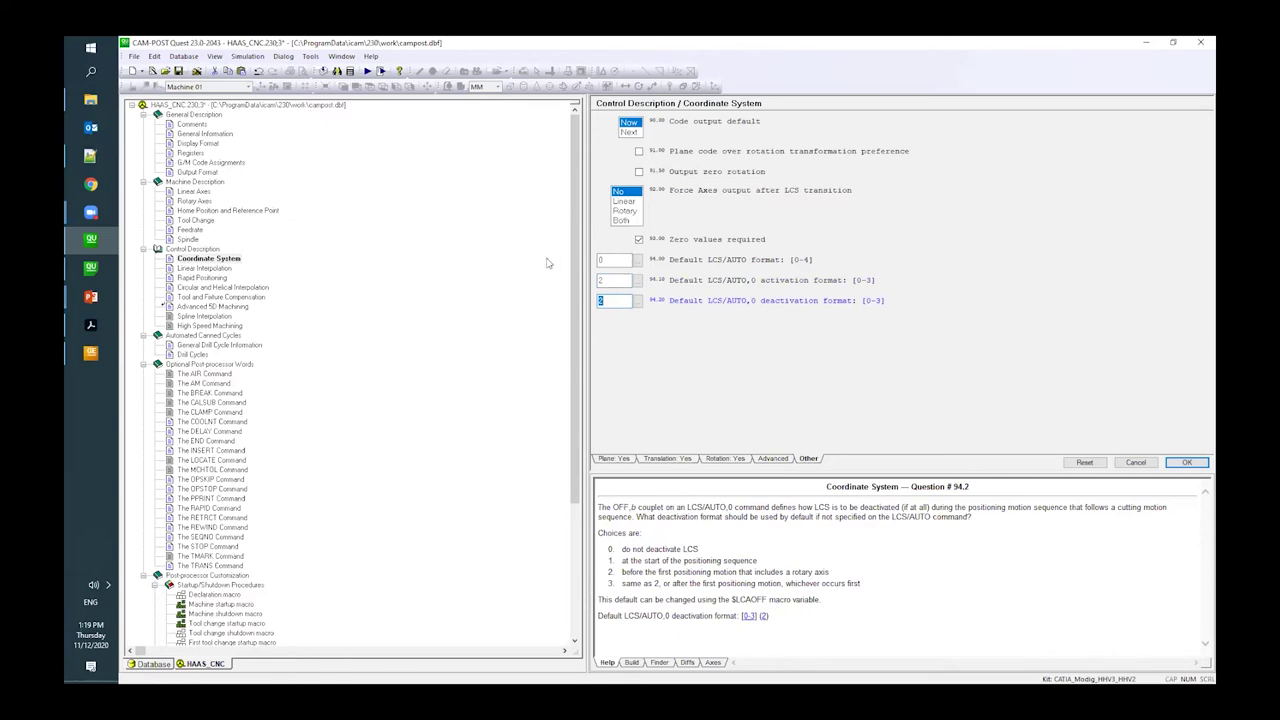
pyautogui.click(690, 124)
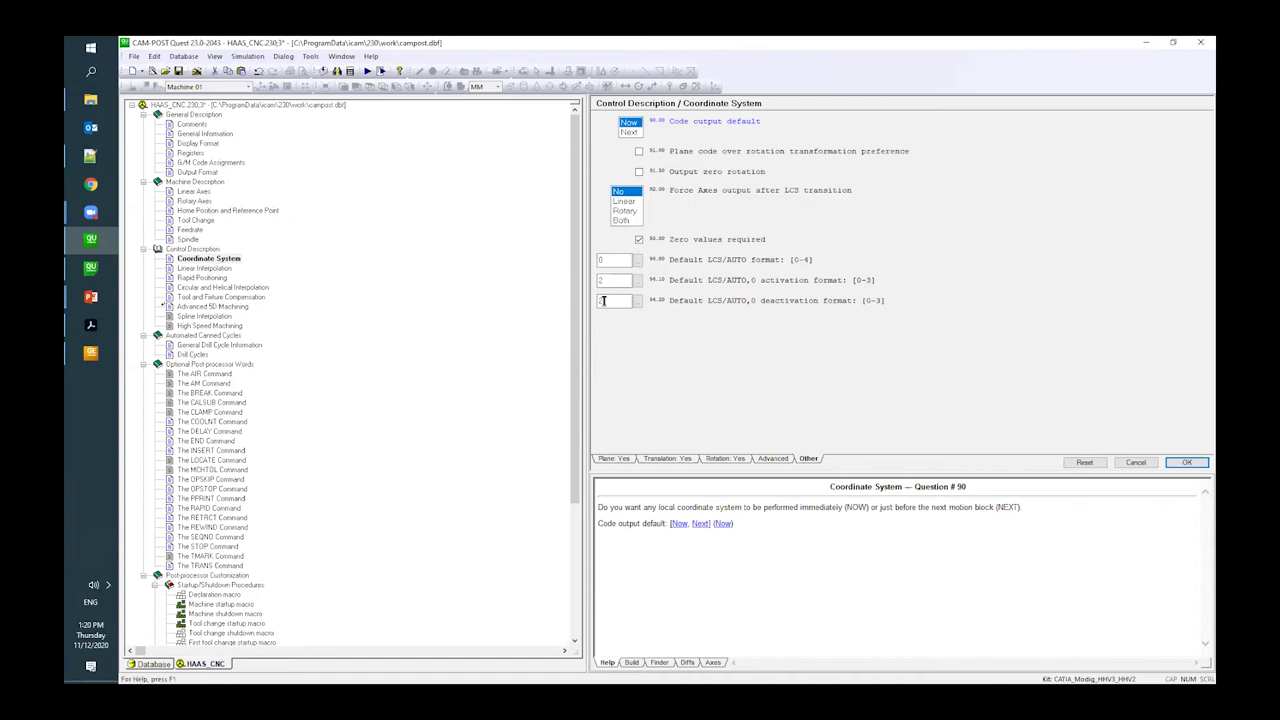
# Open the Operation event macro under Startup/Shutdown Procedures and start a new custom macro in it.
pyautogui.scroll(-6, 377, 340)
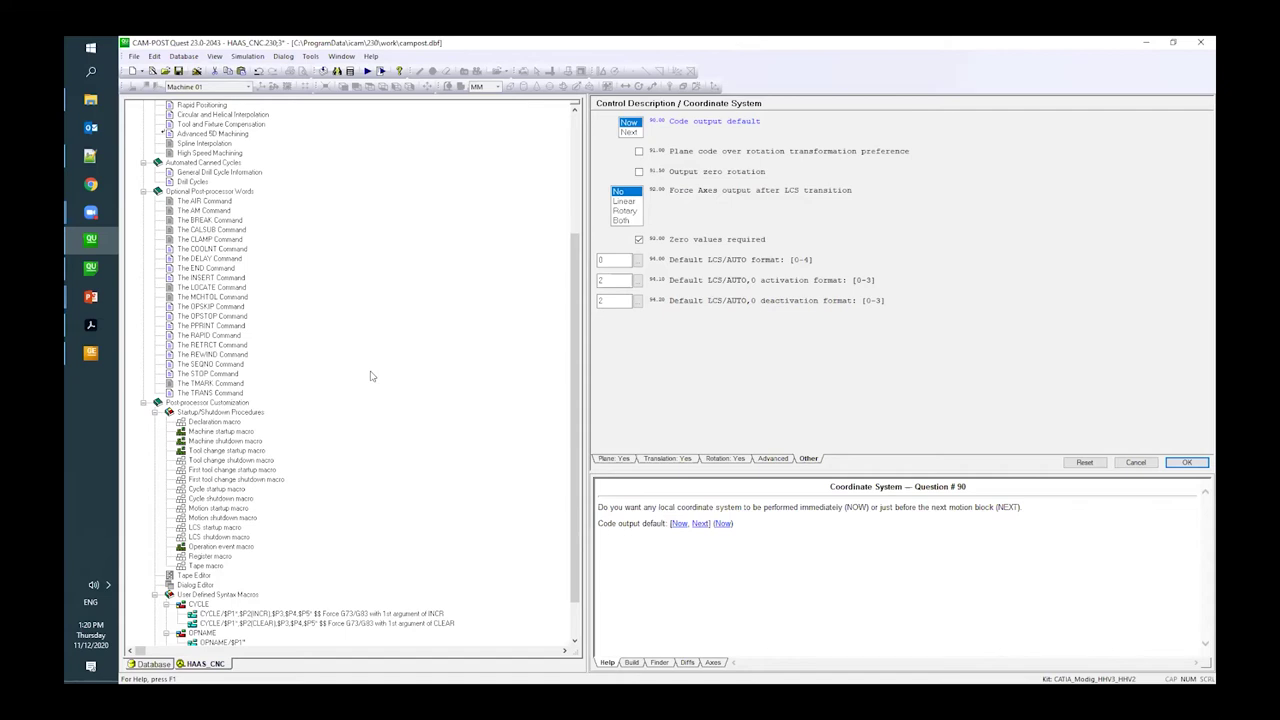
pyautogui.scroll(-2, 313, 385)
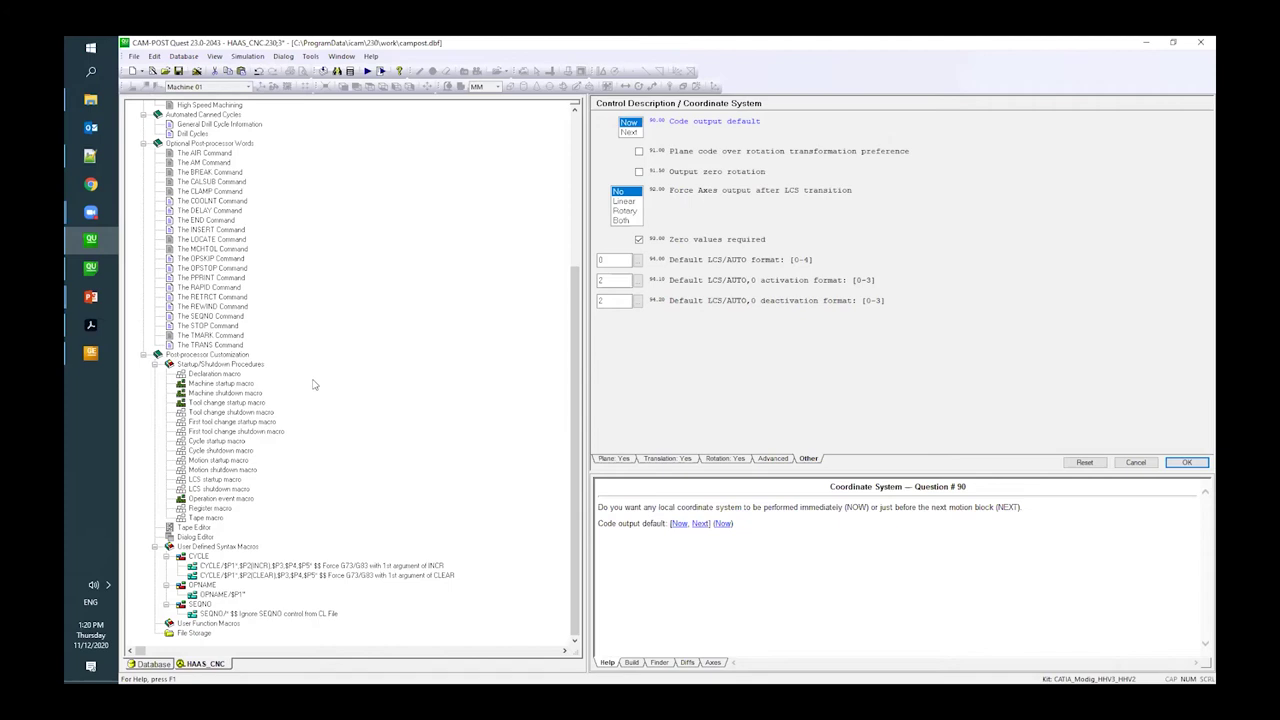
pyautogui.click(226, 500)
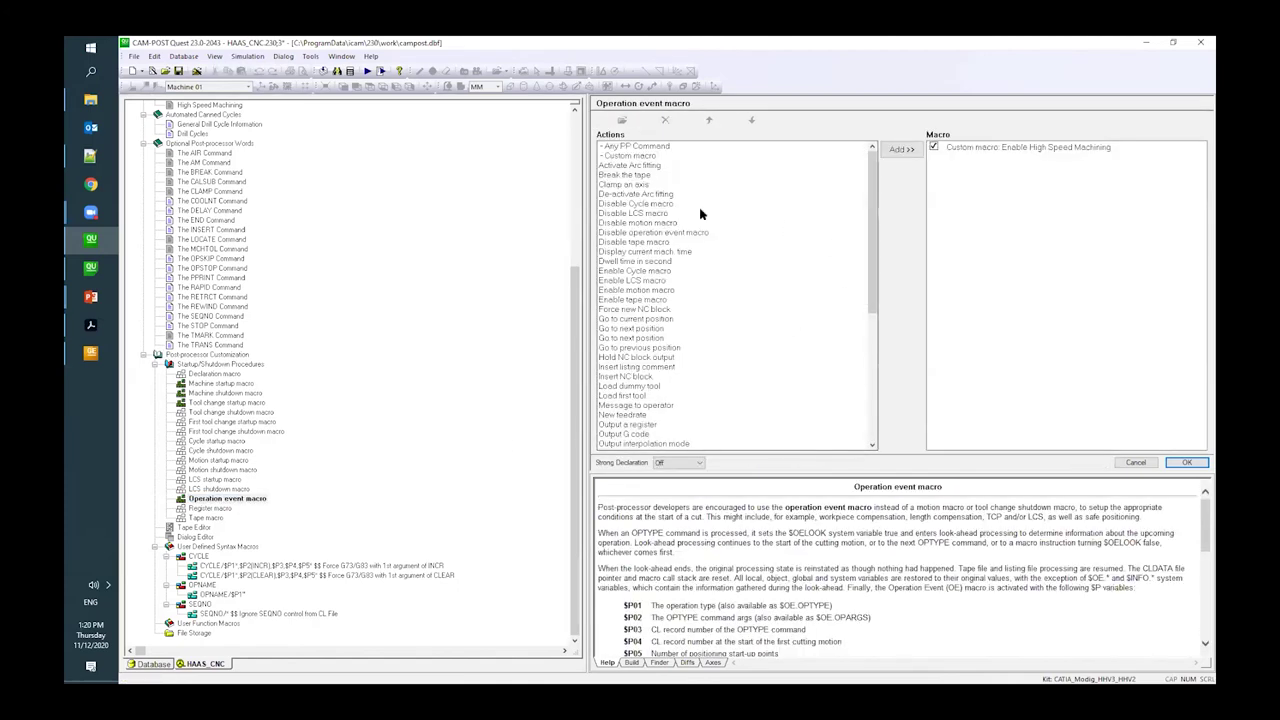
pyautogui.click(631, 158)
pyautogui.doubleClick(631, 157)
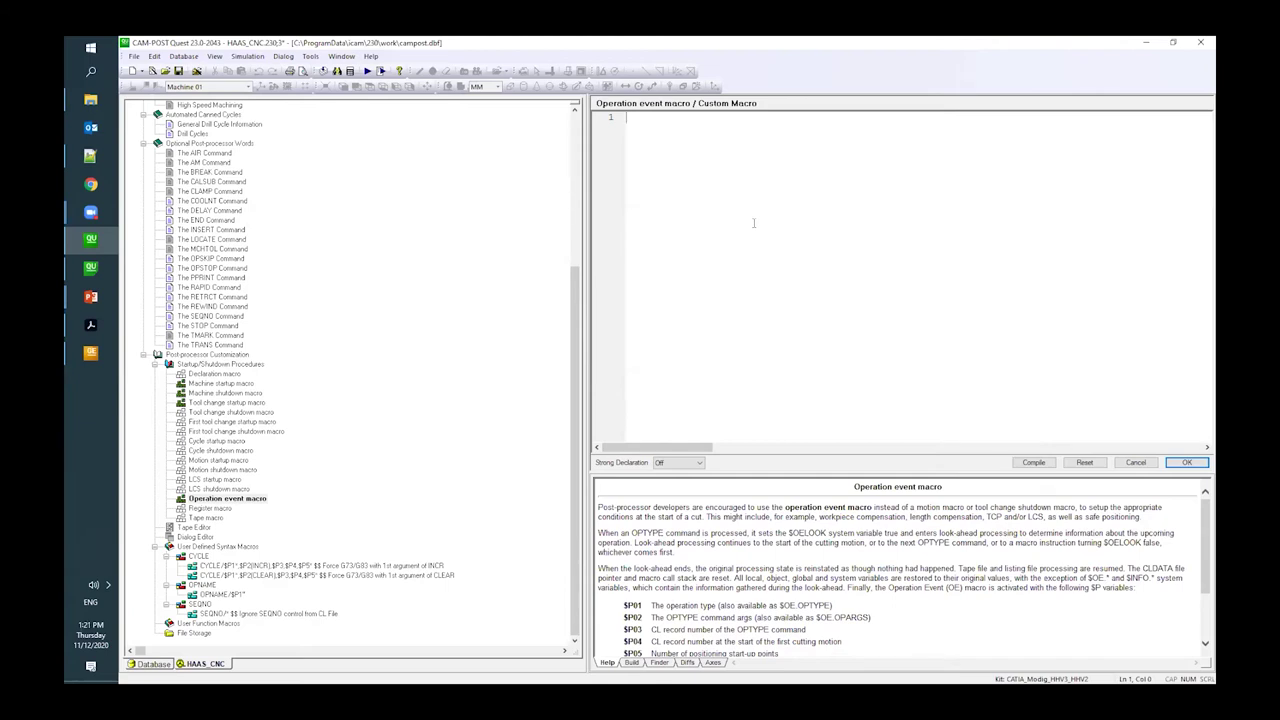
# Write MODE/TLVEC,(ON,OFF) as the first line of the custom macro.
pyautogui.write('mo')
pyautogui.press('BackSpace')
pyautogui.press('BackSpace')
pyautogui.press('capslock')
pyautogui.write('MODE/TLVEC,ON')
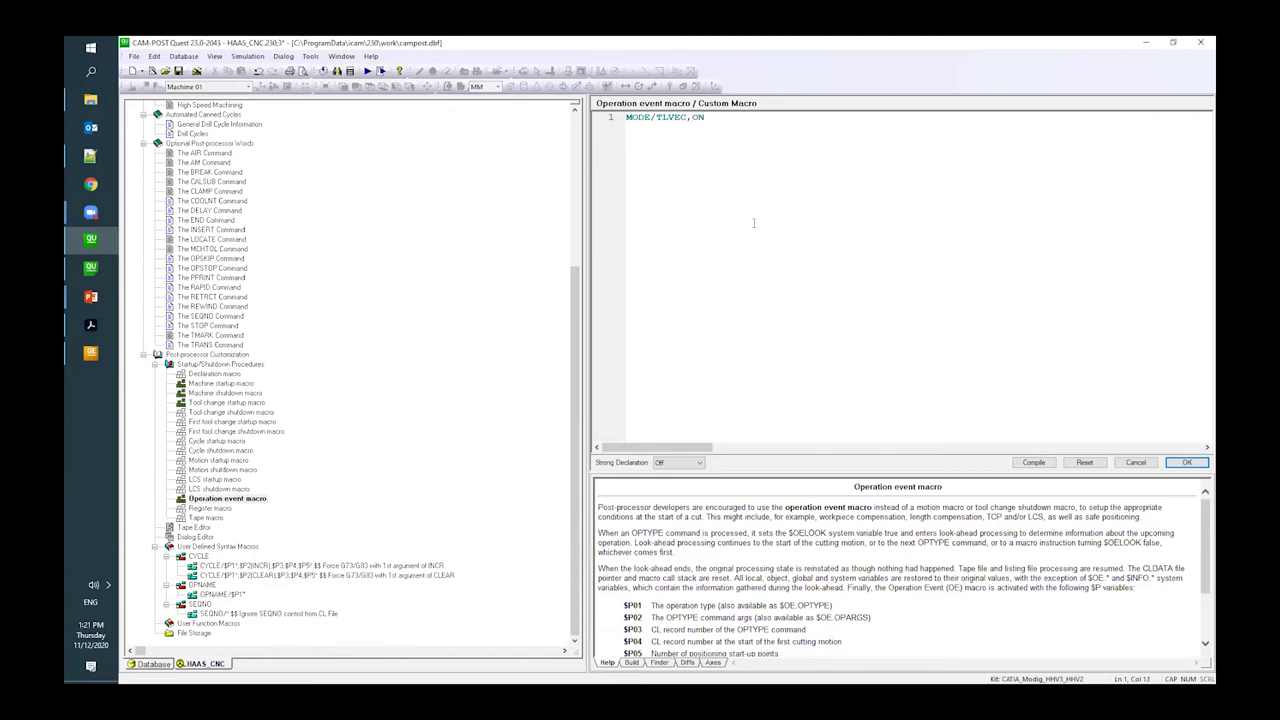
pyautogui.press('BackSpace')
pyautogui.press('BackSpace')
pyautogui.write('ON,OFF)')
# Add MODE/TLVEC,OFF as the second line of the custom macro.
pyautogui.press('Return')
pyautogui.write('F')
pyautogui.press('BackSpace')
pyautogui.write('MO')
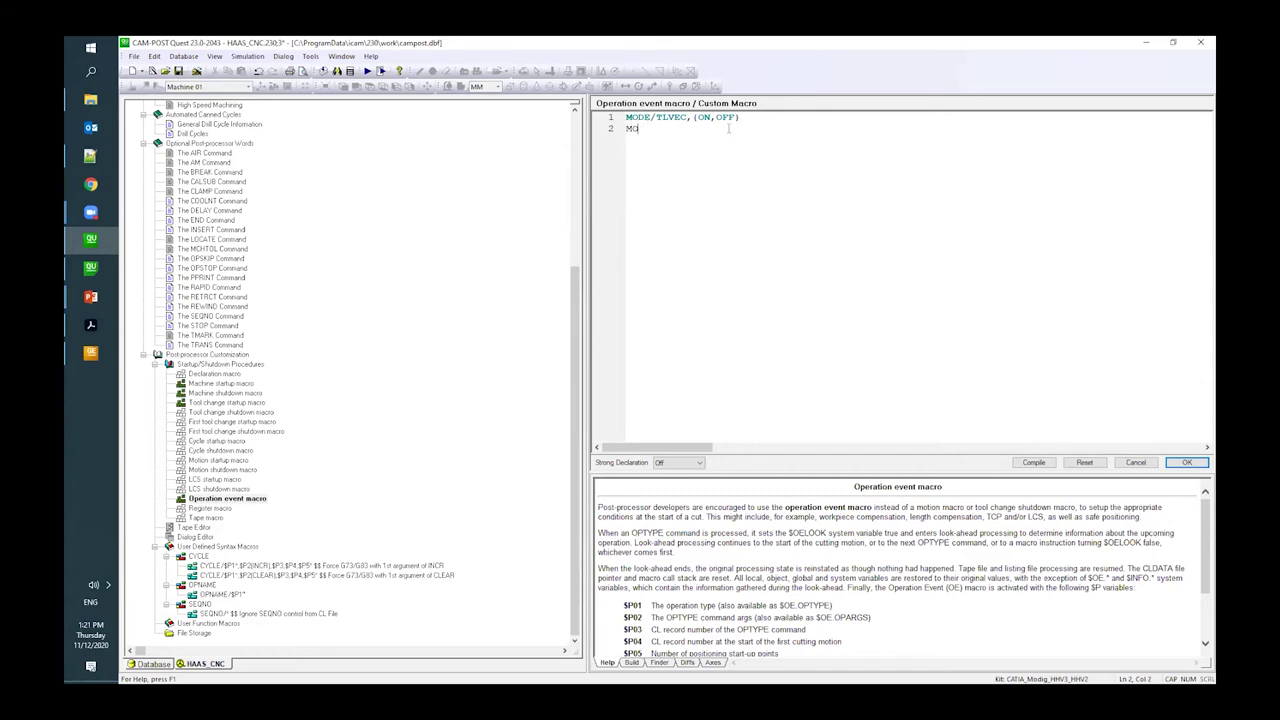
pyautogui.write('DE/TLVEC,OFF')
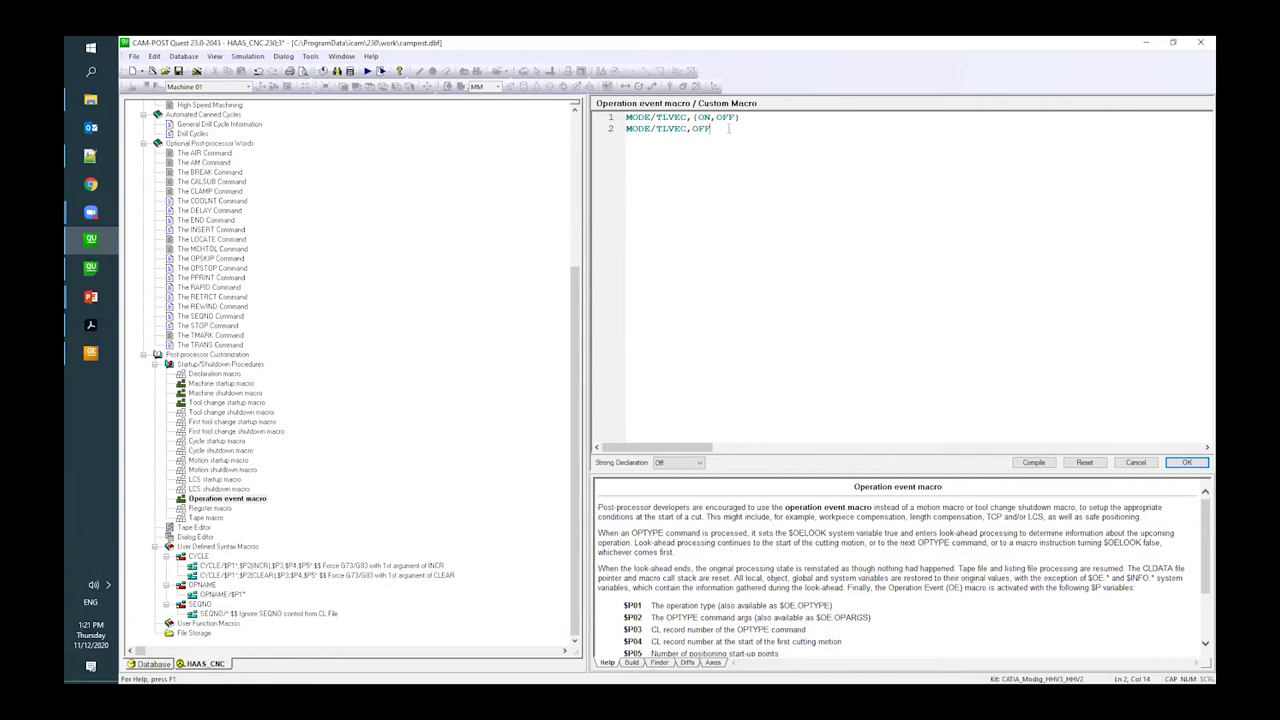
# Add the LCS/AUTO,ON and LCS/AUTO,OFF commands to the macro, with a $$ separator line before and after them.
pyautogui.press('Return')
pyautogui.write('$S')
pyautogui.write('LCS')
pyautogui.write('/')
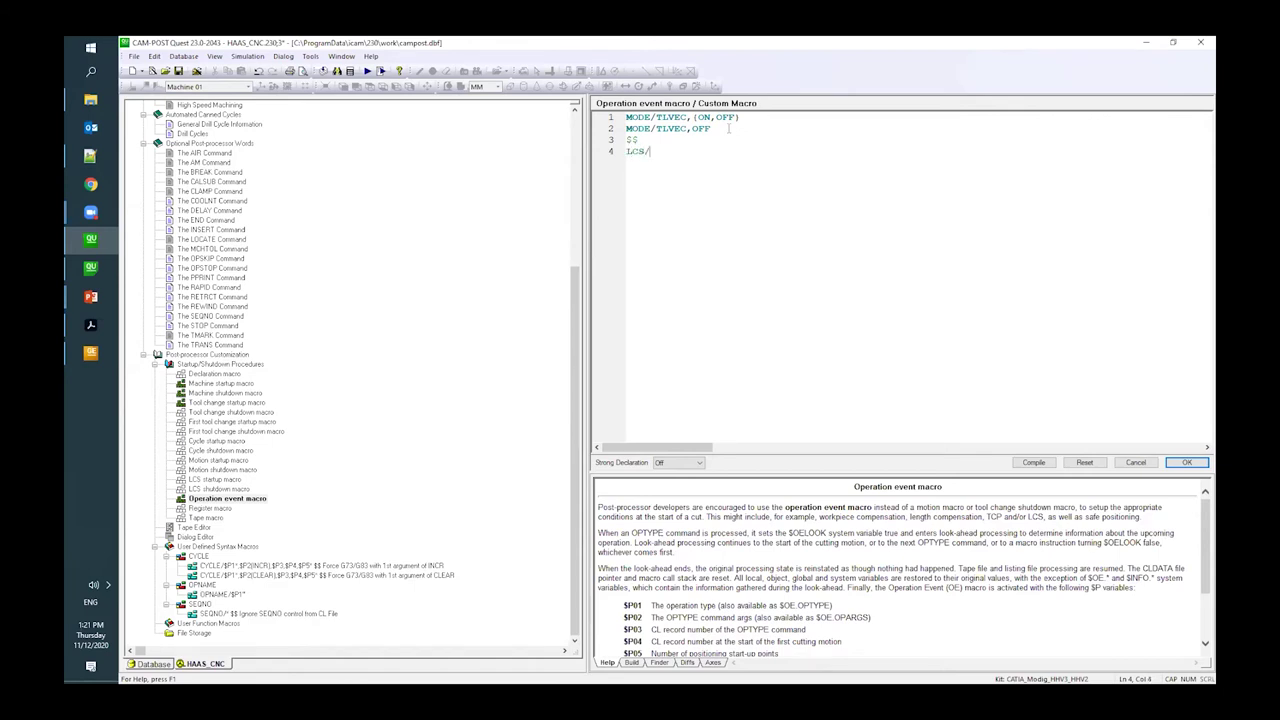
pyautogui.write('AUTO,ON')
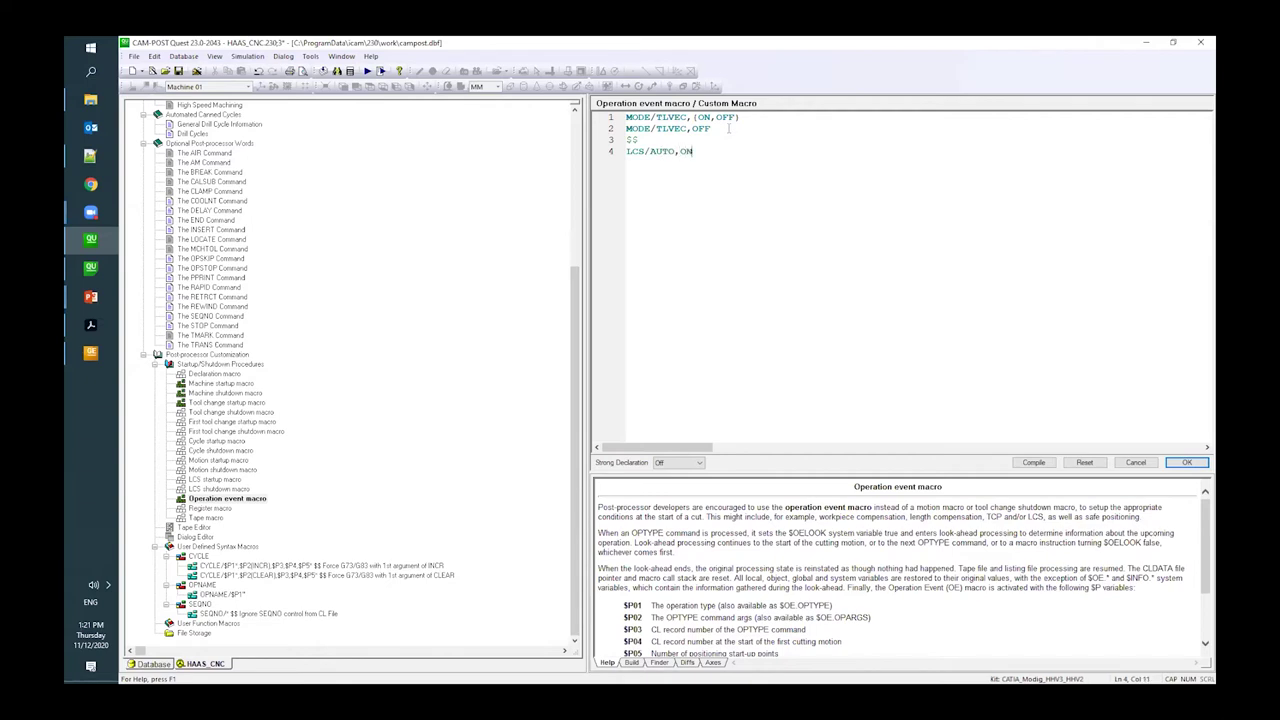
pyautogui.press('Return')
pyautogui.write('LCS/AUTO,OFF')
pyautogui.press('Return')
pyautogui.write('$$')
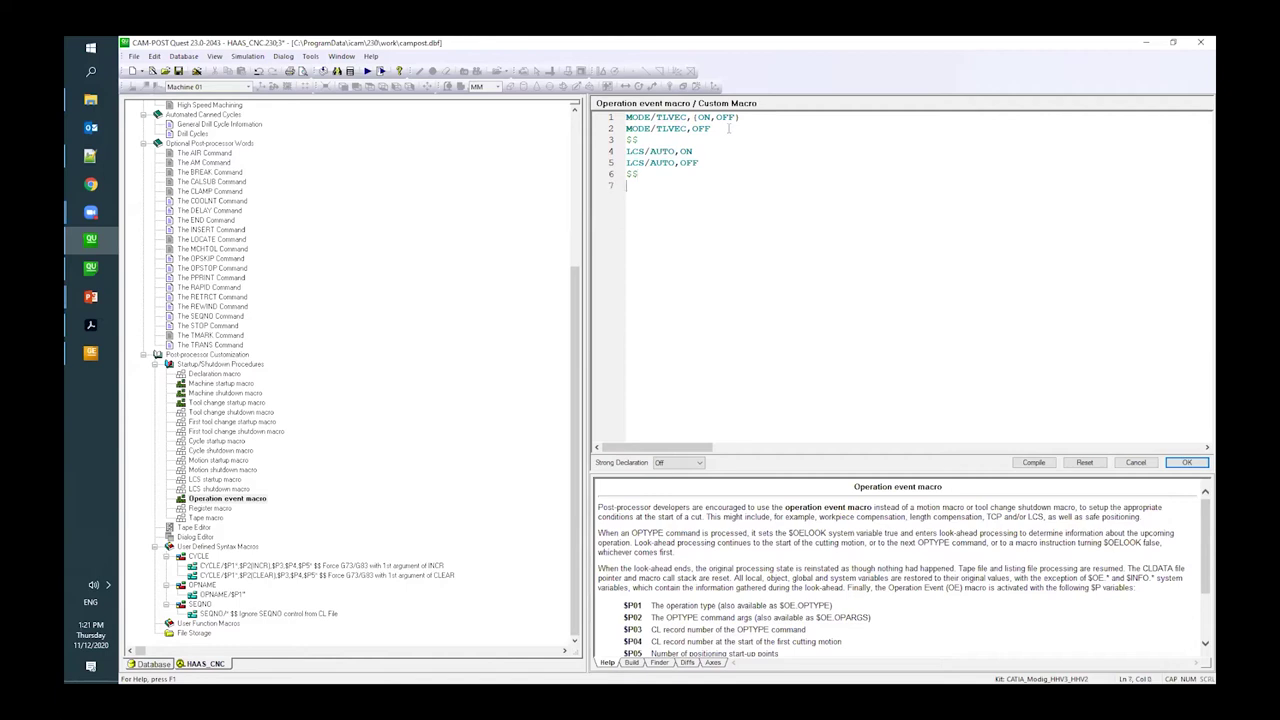
# Add the LCS/NOW and LCS/NEXT commands, a $$ separator line, and LCS/OFF to the custom macro.
pyautogui.write('LCS')
pyautogui.write('/')
pyautogui.write('NOM')
pyautogui.write('LCS/N')
pyautogui.write('EXT ')
pyautogui.write('$$')
pyautogui.press('Return')
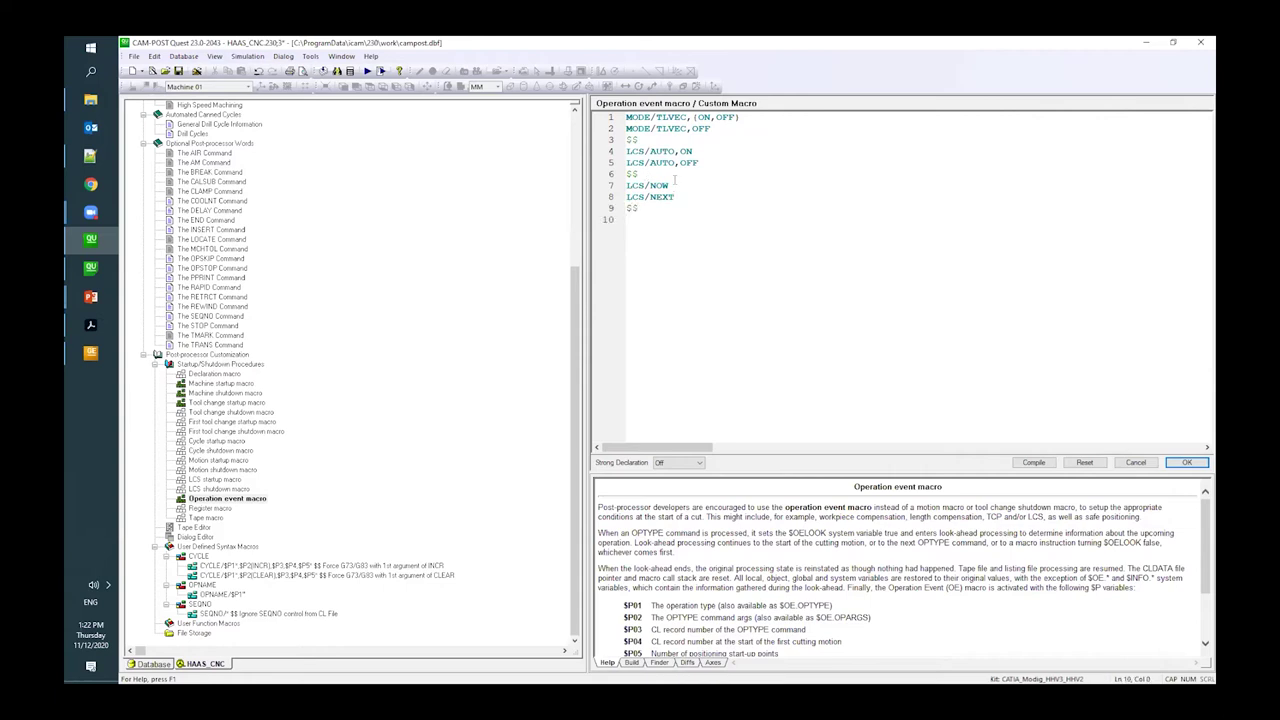
pyautogui.write('LCS/OFF')
# Enable head attachments in the Tool Change settings of the Machine Description.
pyautogui.scroll(1, 399, 288)
pyautogui.scroll(4, 399, 288)
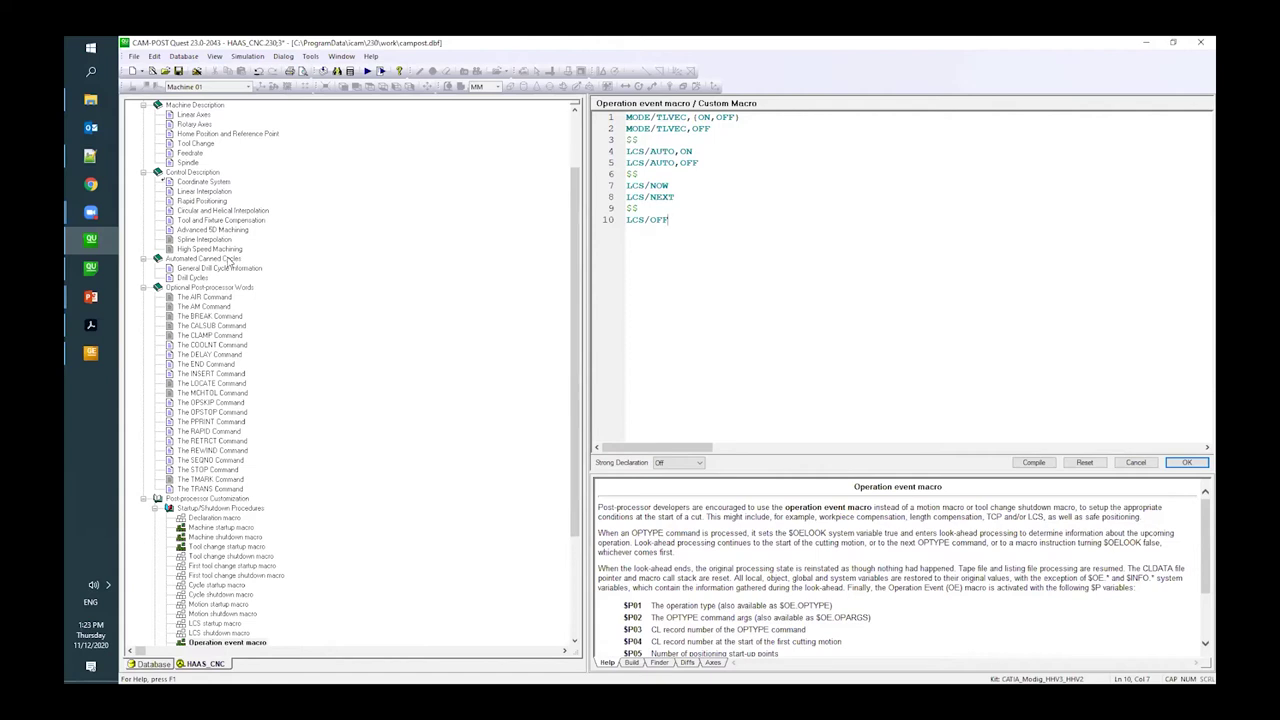
pyautogui.scroll(2, 238, 230)
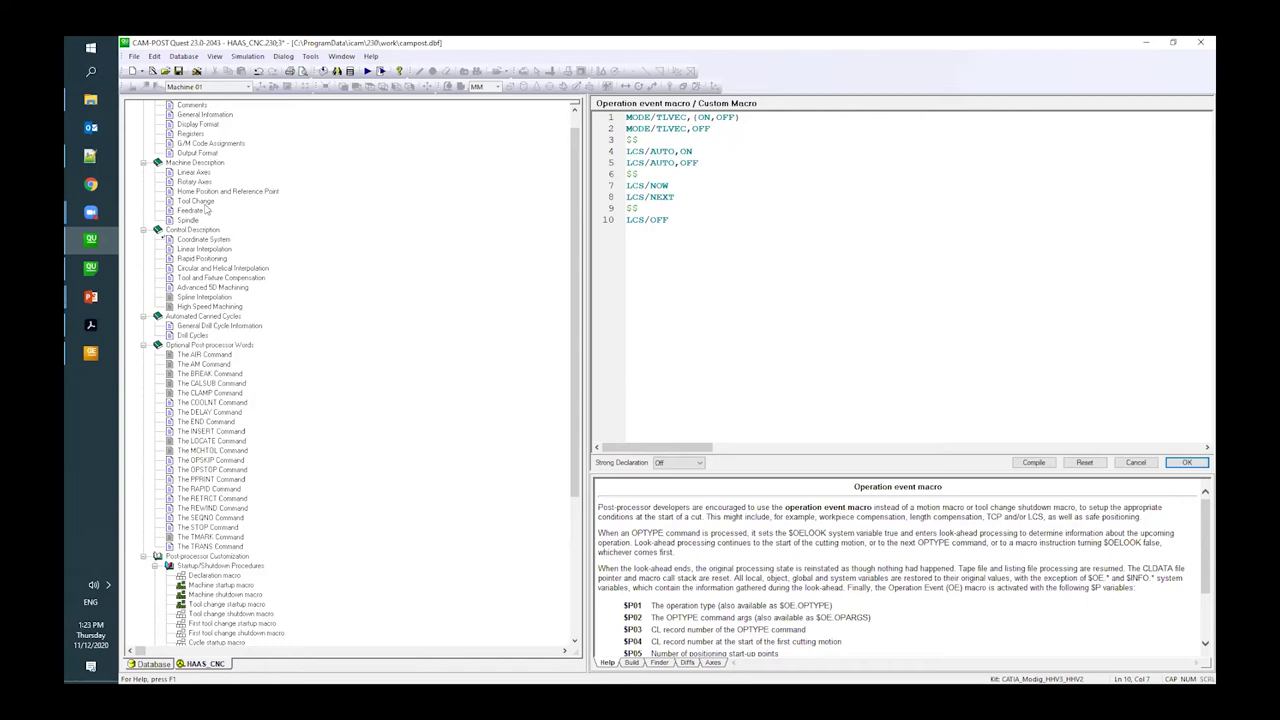
pyautogui.click(200, 203)
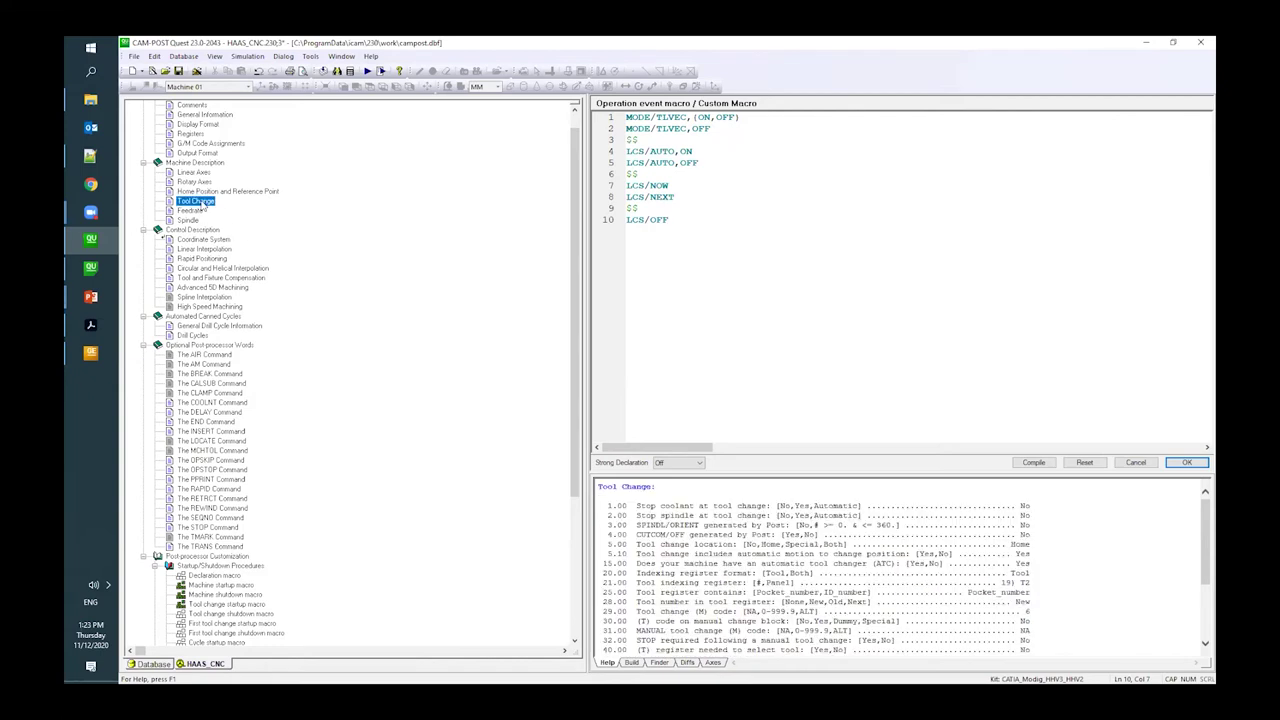
pyautogui.doubleClick(203, 204)
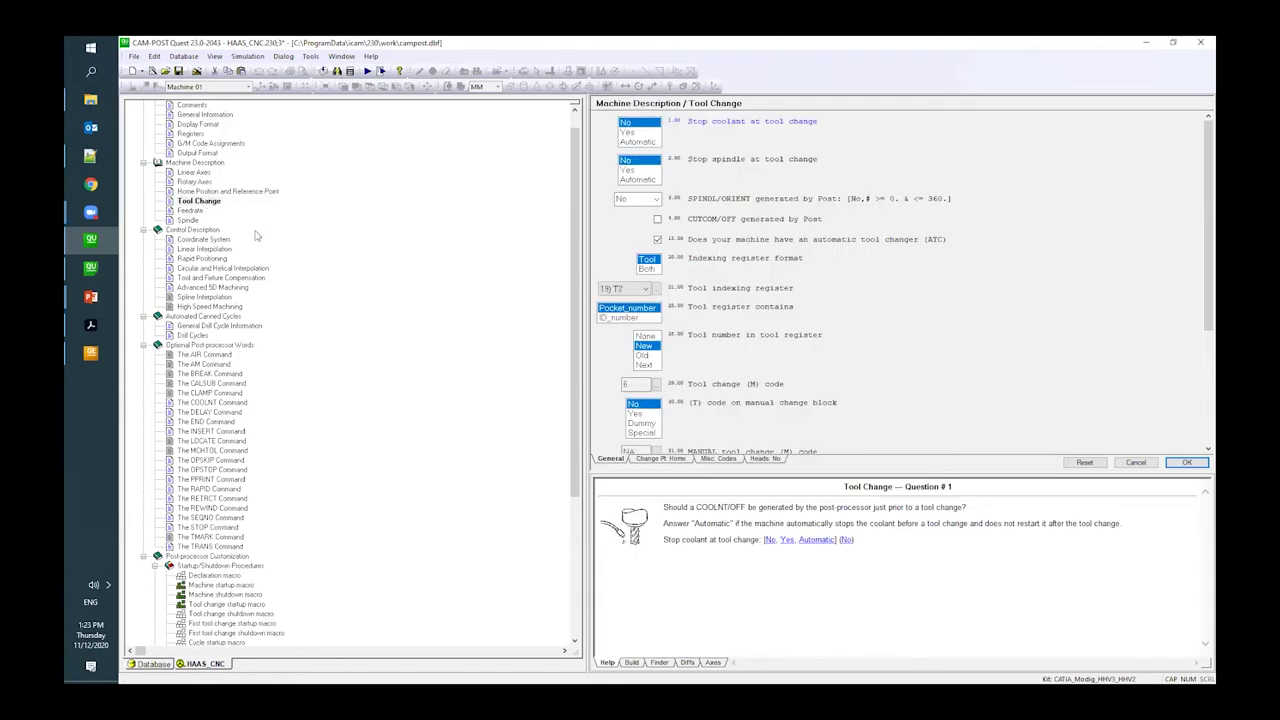
pyautogui.click(768, 460)
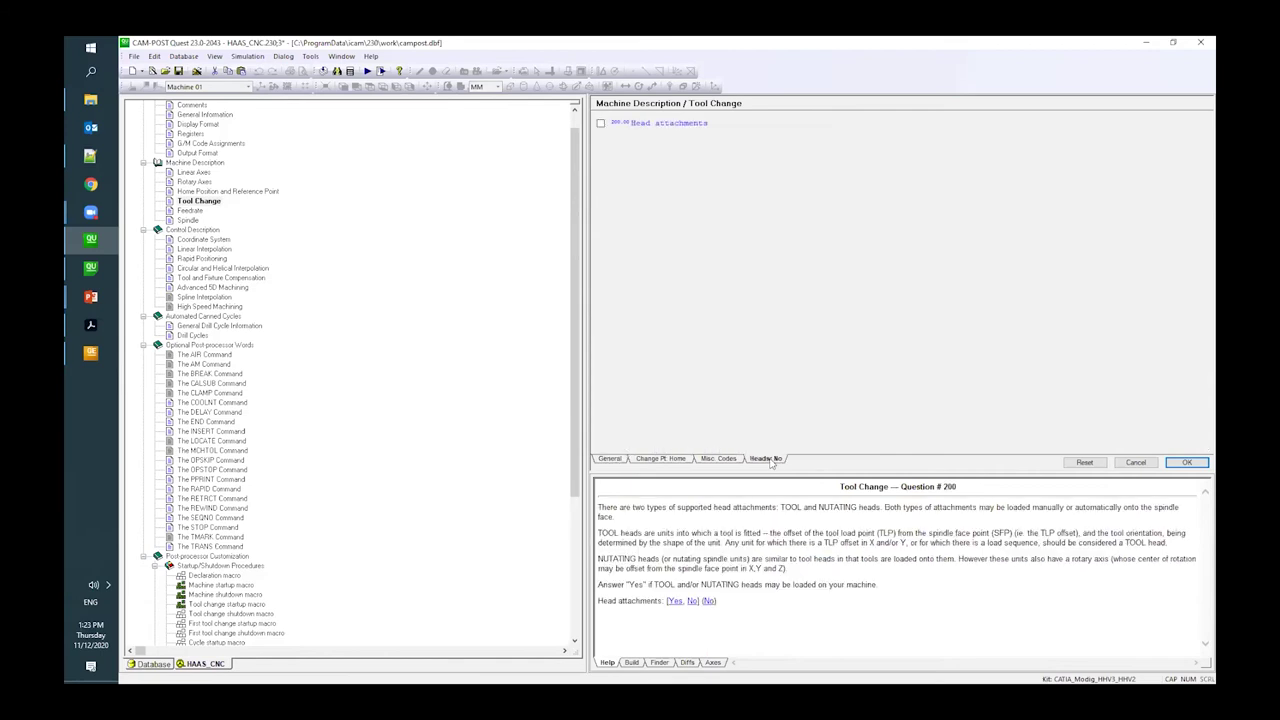
pyautogui.click(601, 123)
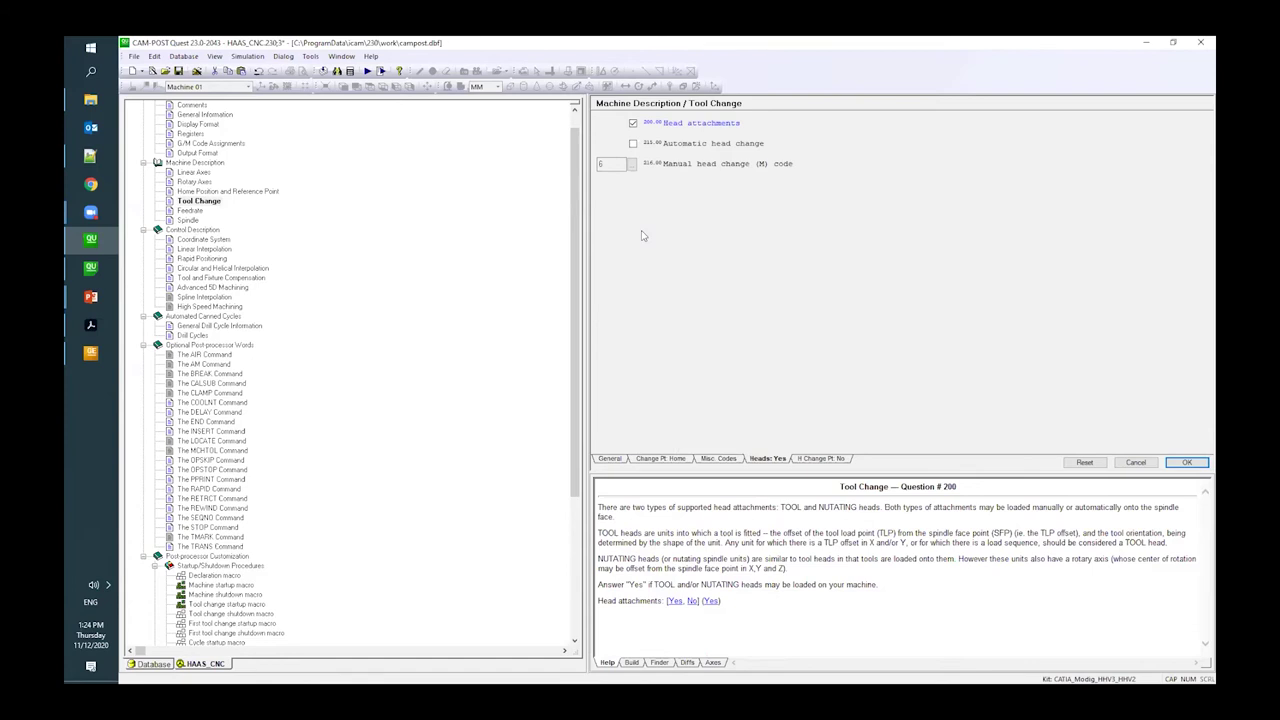
# Switch to the PowerPoint slide on angular head functionality to view the TOOLNO/HOLDER syntax and Euler angle definitions.
pyautogui.click(91, 297)
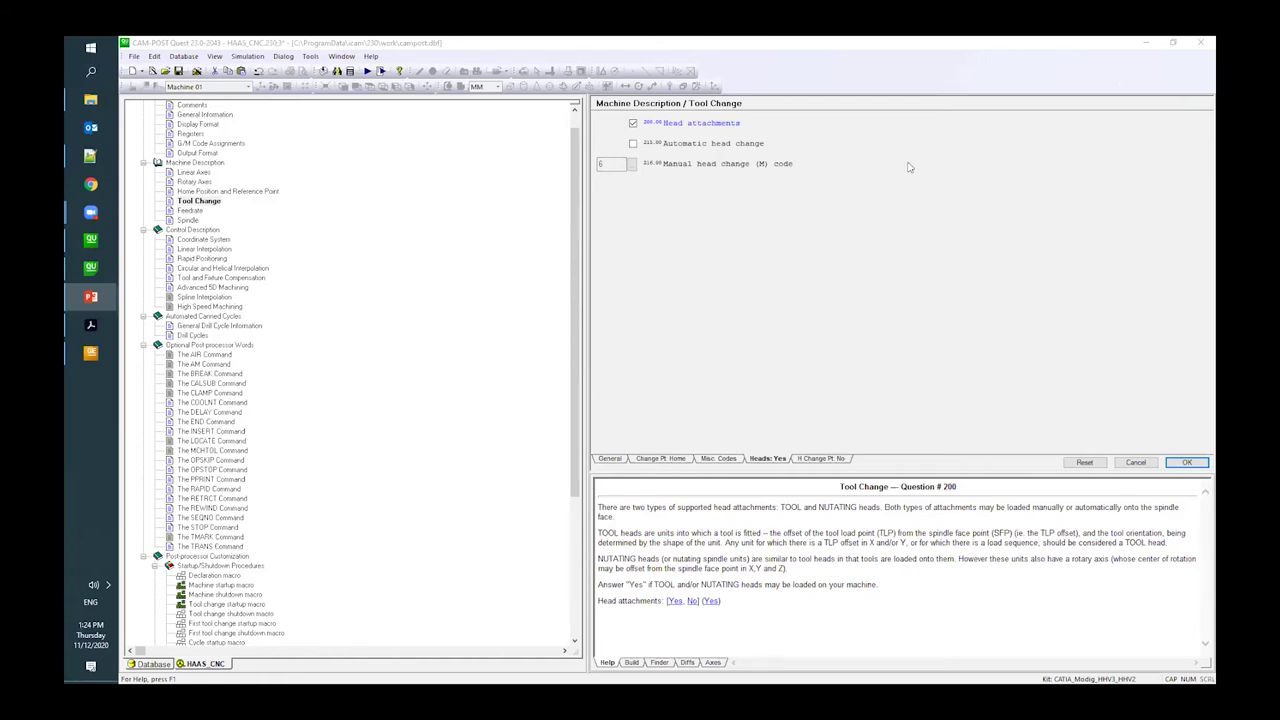
pyautogui.hotkey('alt', 'Tab')
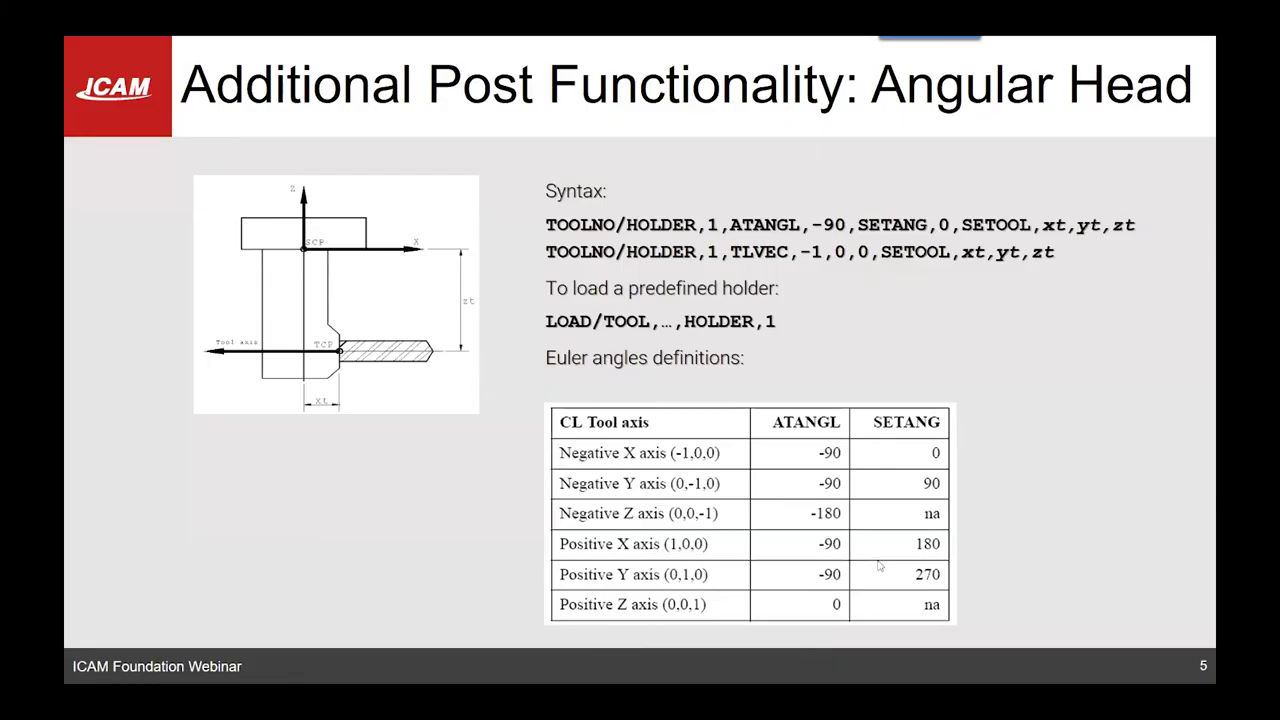
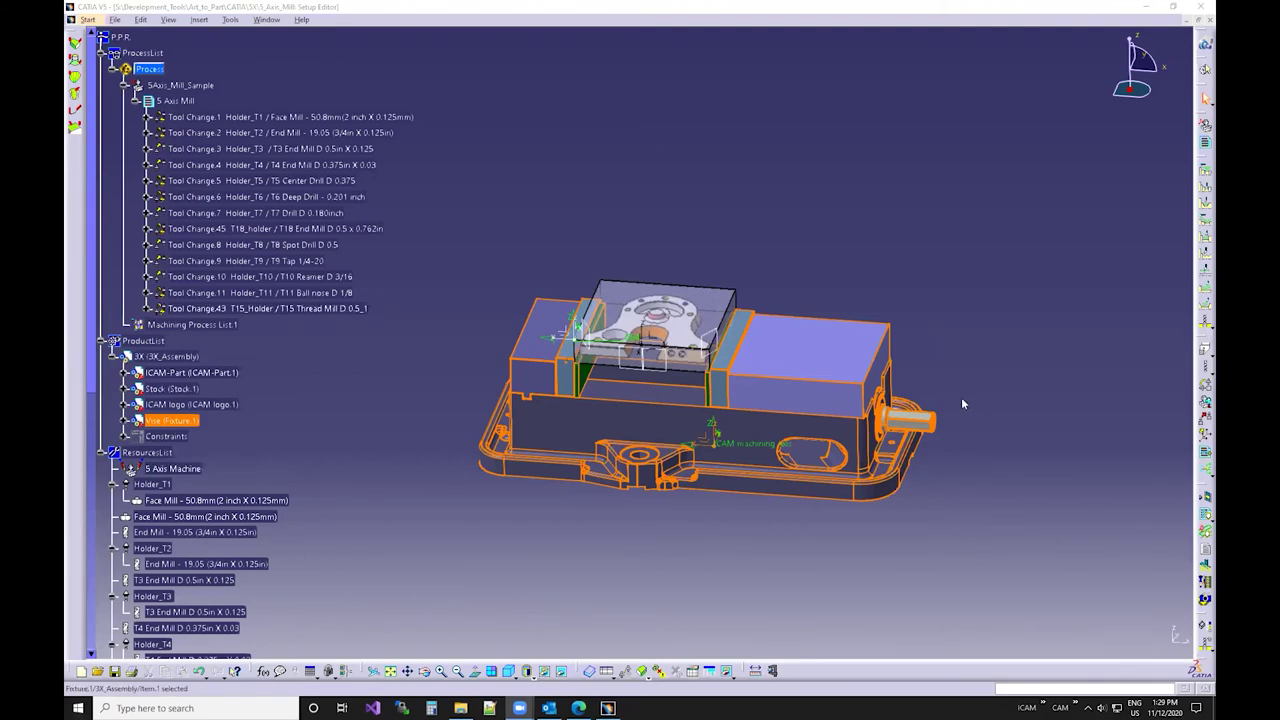
# Examine the vise, stock and part in the CATIA 5_Axis_Mill setup and its tool change list.
pyautogui.moveTo(875, 405); pyautogui.dragTo(647, 351, button='middle')
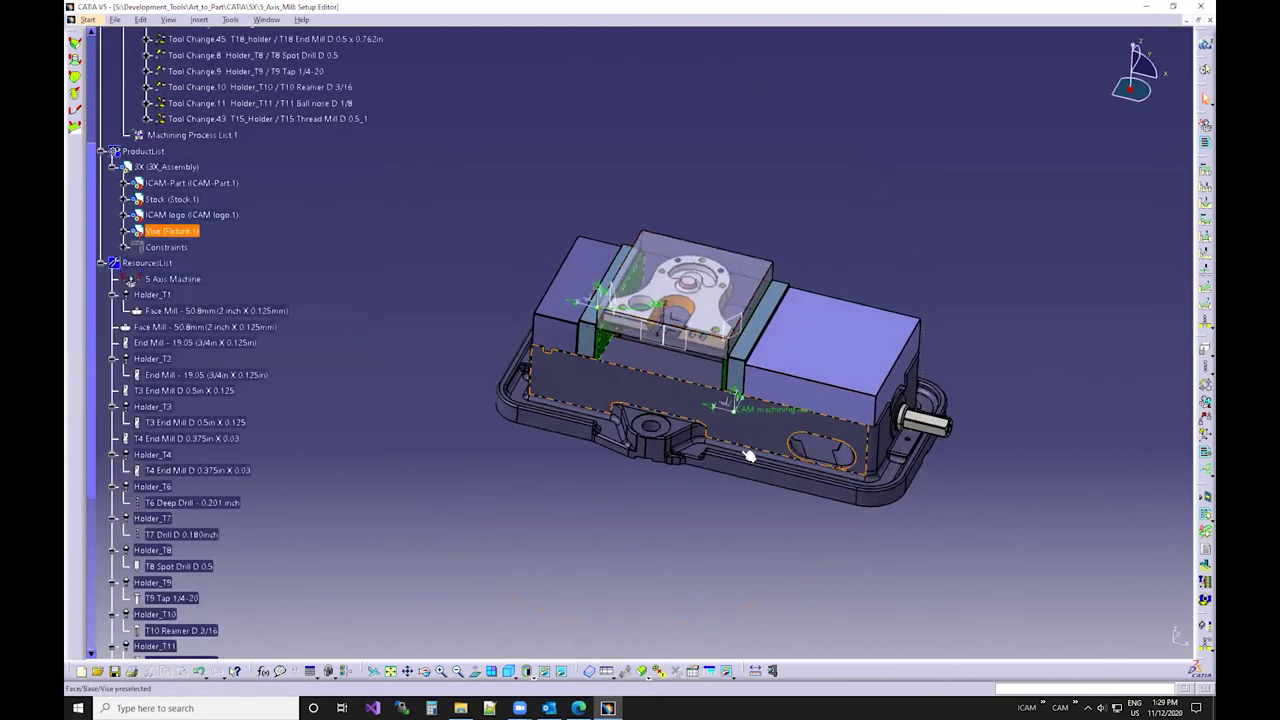
pyautogui.click(706, 262)
pyautogui.scroll(3, 383, 350)
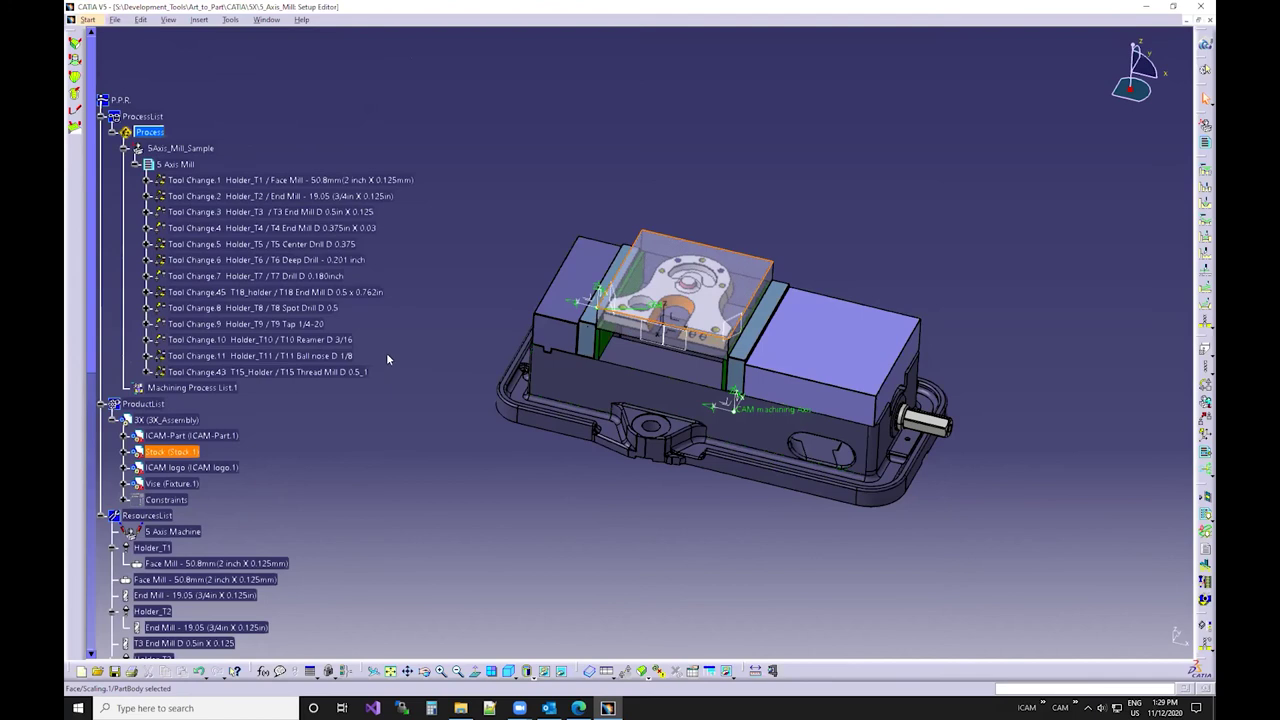
pyautogui.click(457, 223)
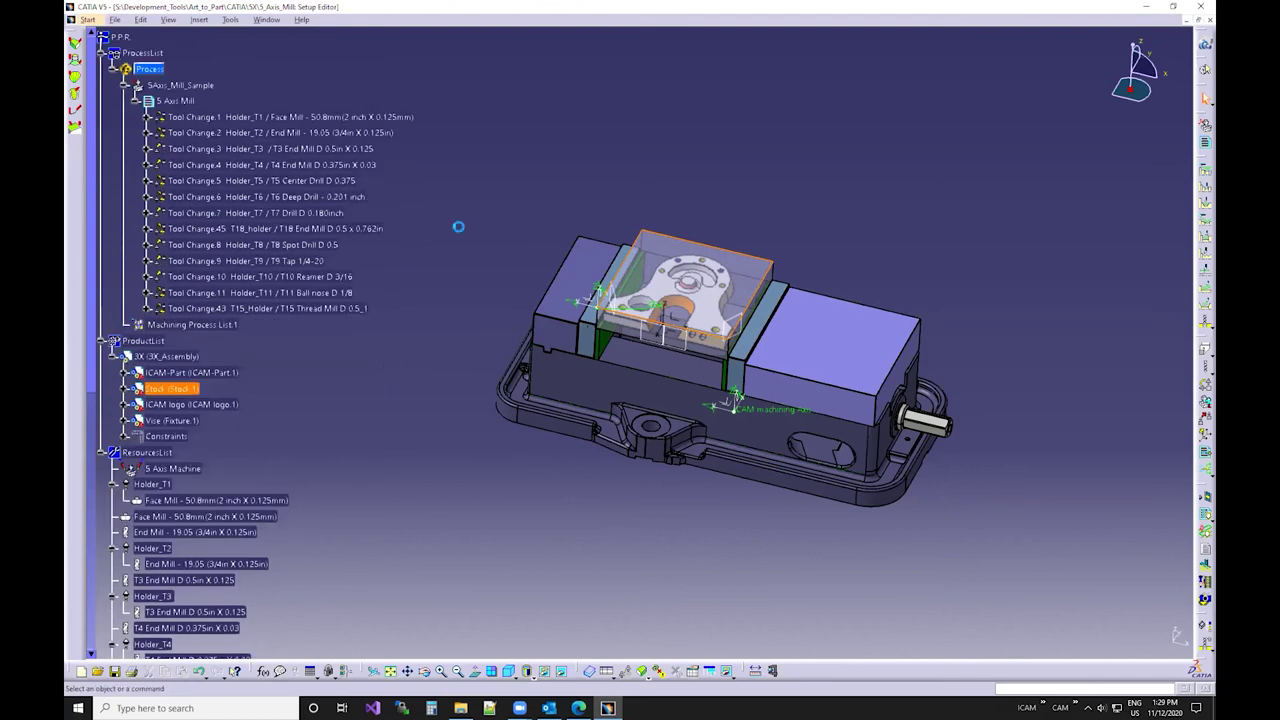
# Run the StartIcamExtractor macro in CATIA to open the ICAM MfgExtractor, and reposition its window over the model.
pyautogui.click(240, 21)
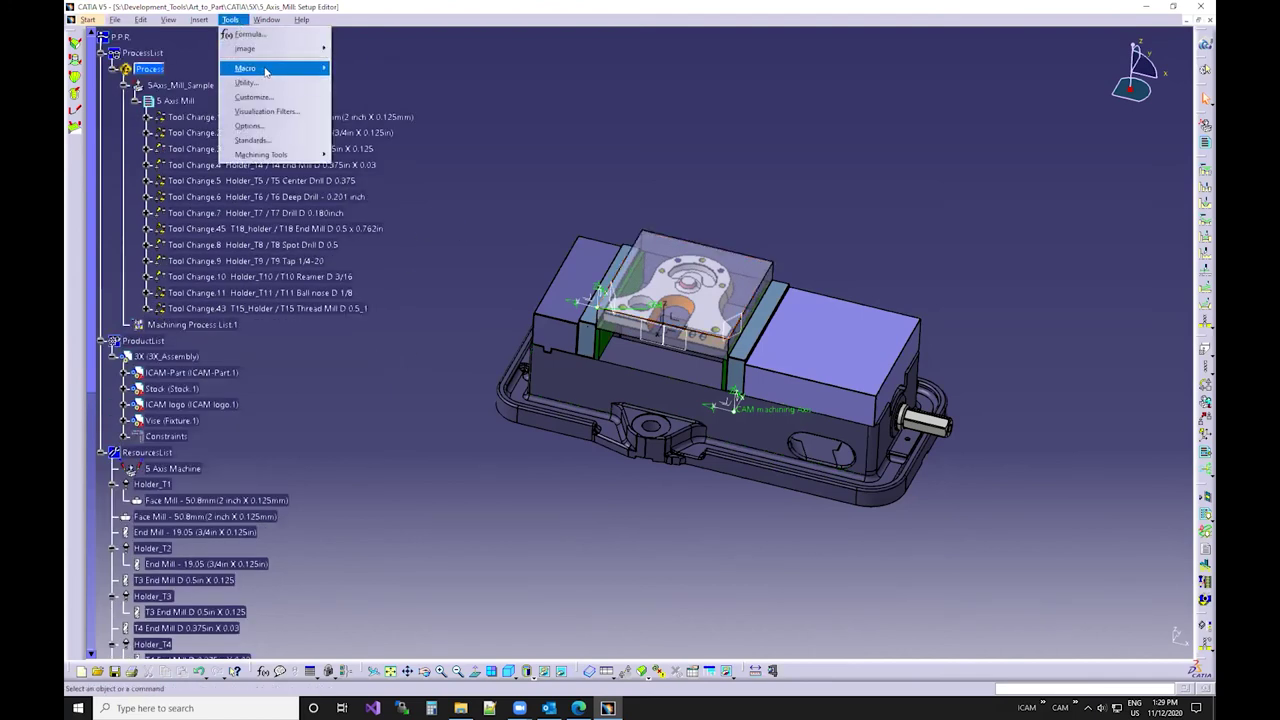
pyautogui.moveTo(266, 71)
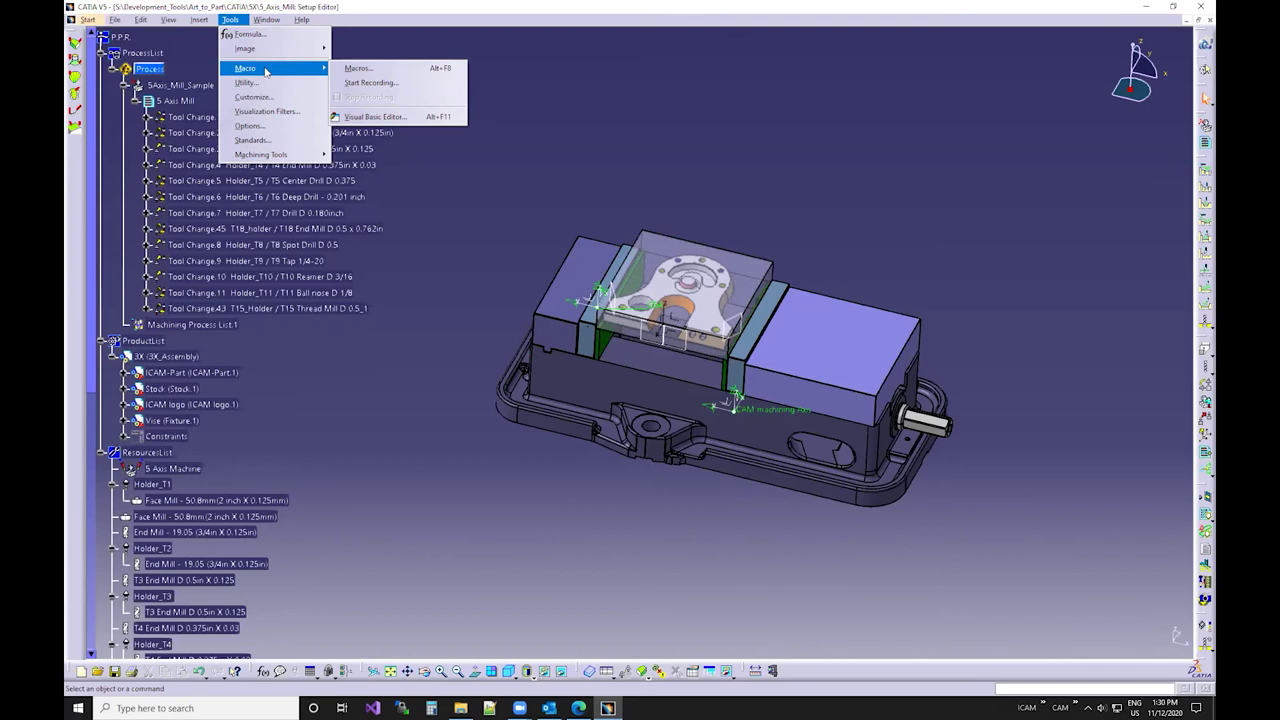
pyautogui.click(358, 68)
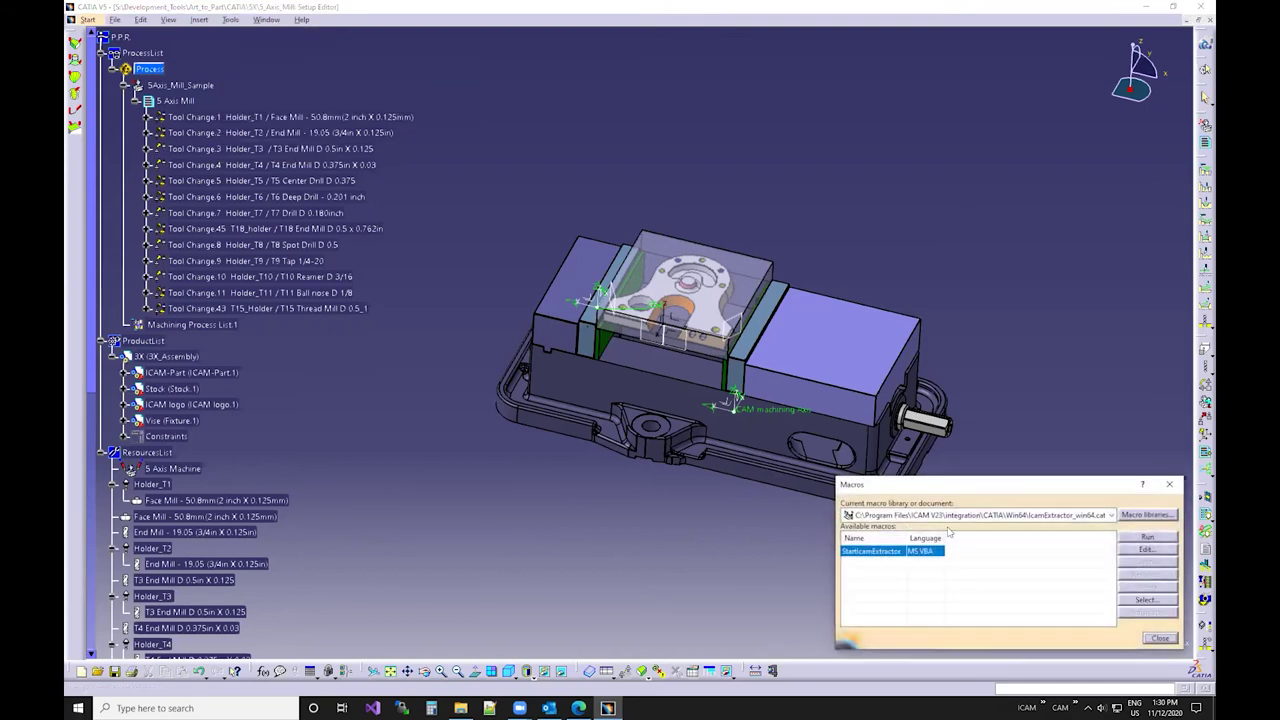
pyautogui.click(1147, 537)
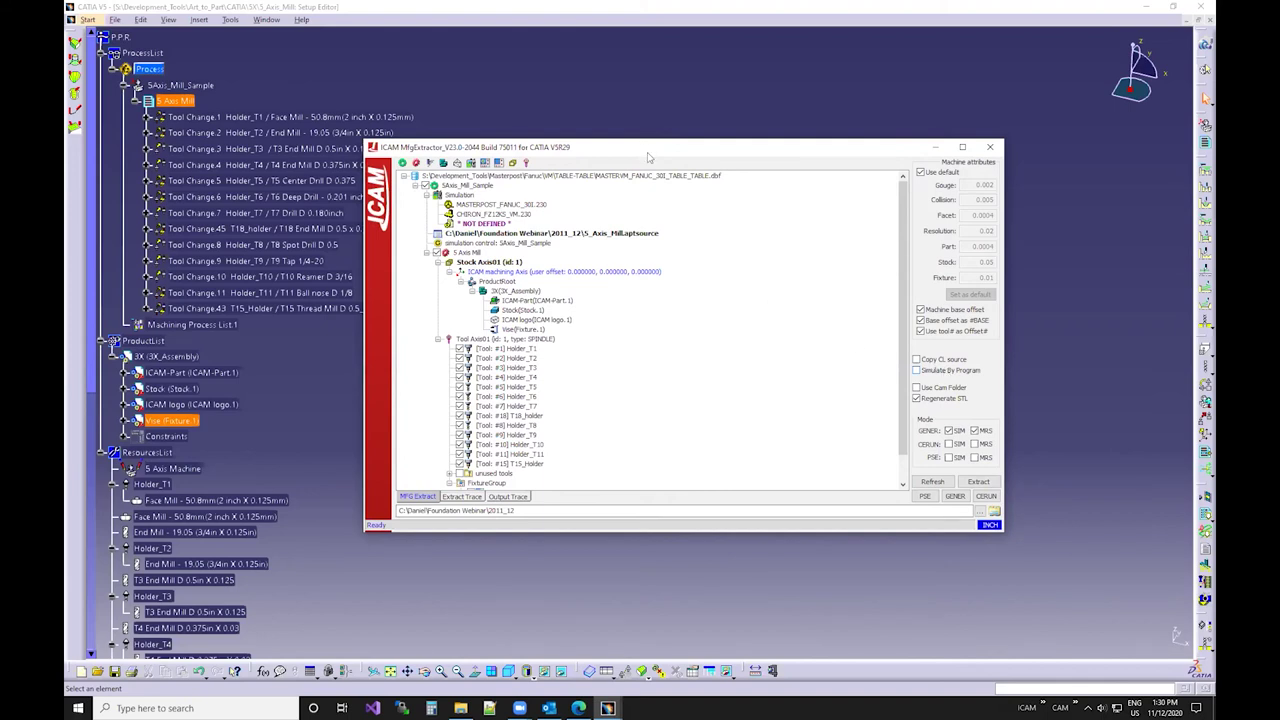
pyautogui.moveTo(648, 153); pyautogui.dragTo(742, 146)
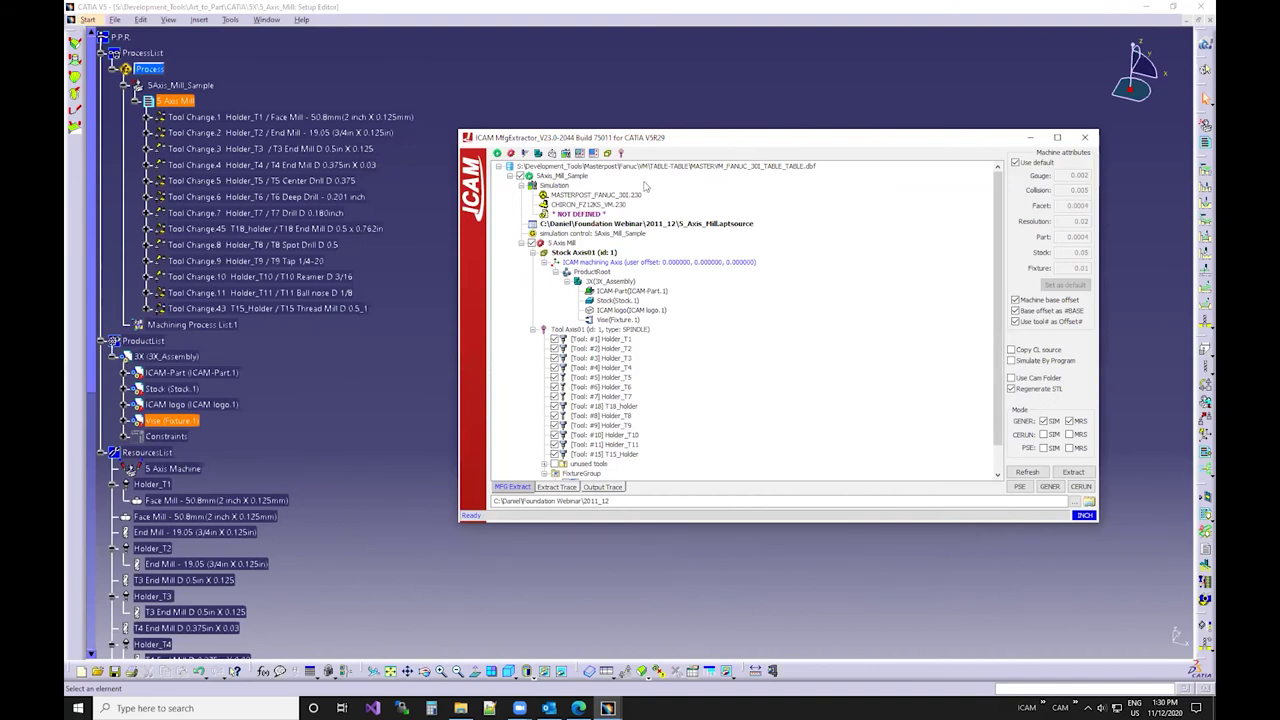
# Review the extractor's post-processor and CHIRON_FZ12KS_VM.230 virtual machine entries and the stock, part and fixture components.
pyautogui.click(626, 195)
pyautogui.click(610, 205)
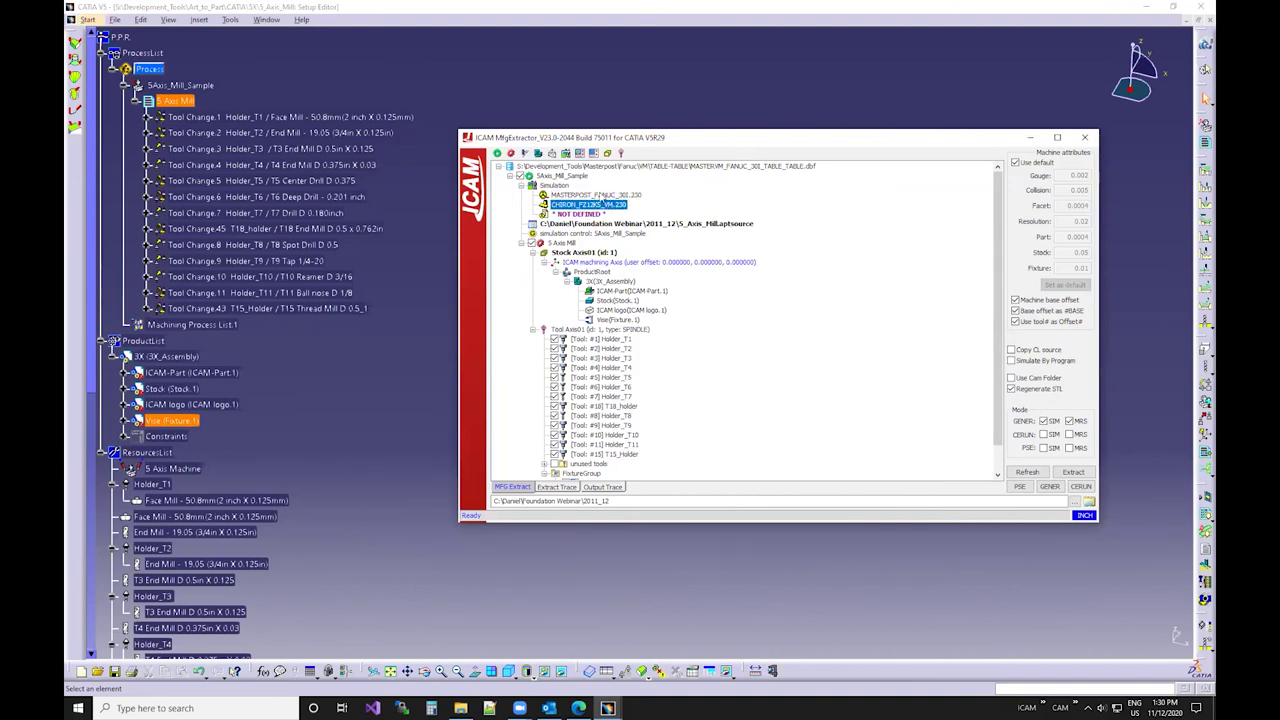
pyautogui.scroll(-1, 652, 300)
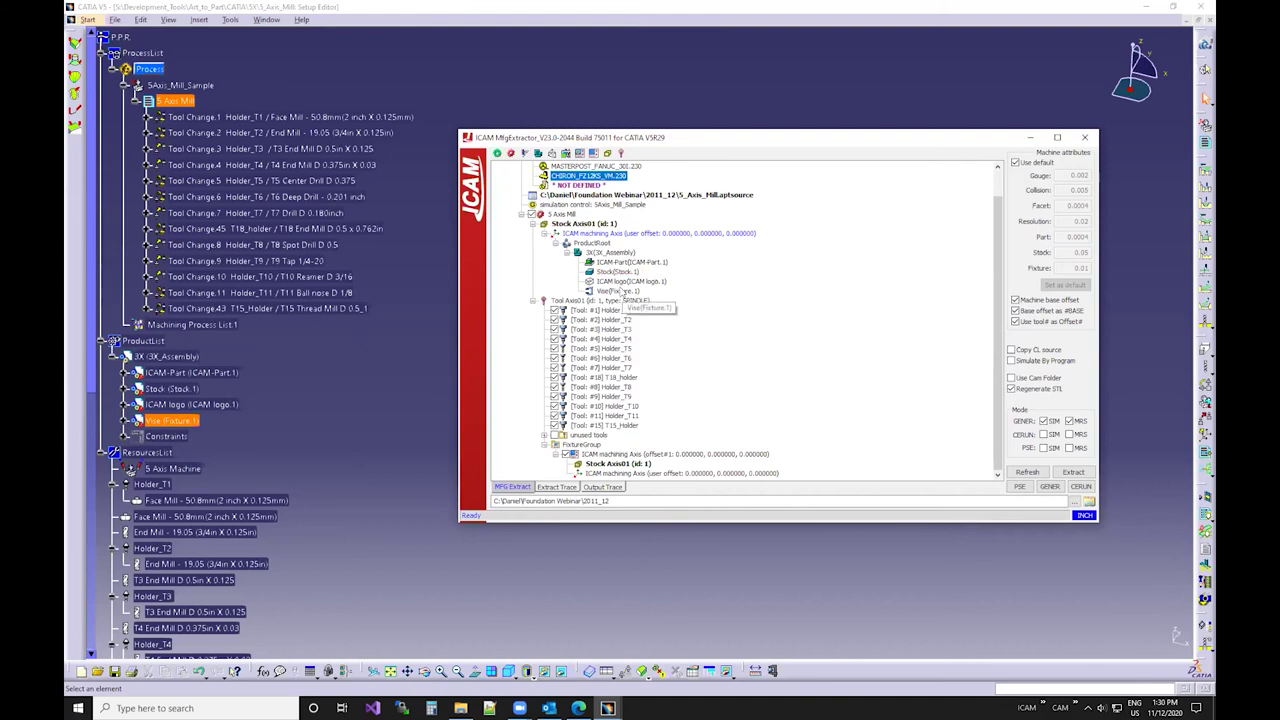
# Launch GENER from the extractor for 5_Axis_Mill.aptsource and accept the job with the MASTERPOST_FANUC_30I post-processor.
pyautogui.click(638, 262)
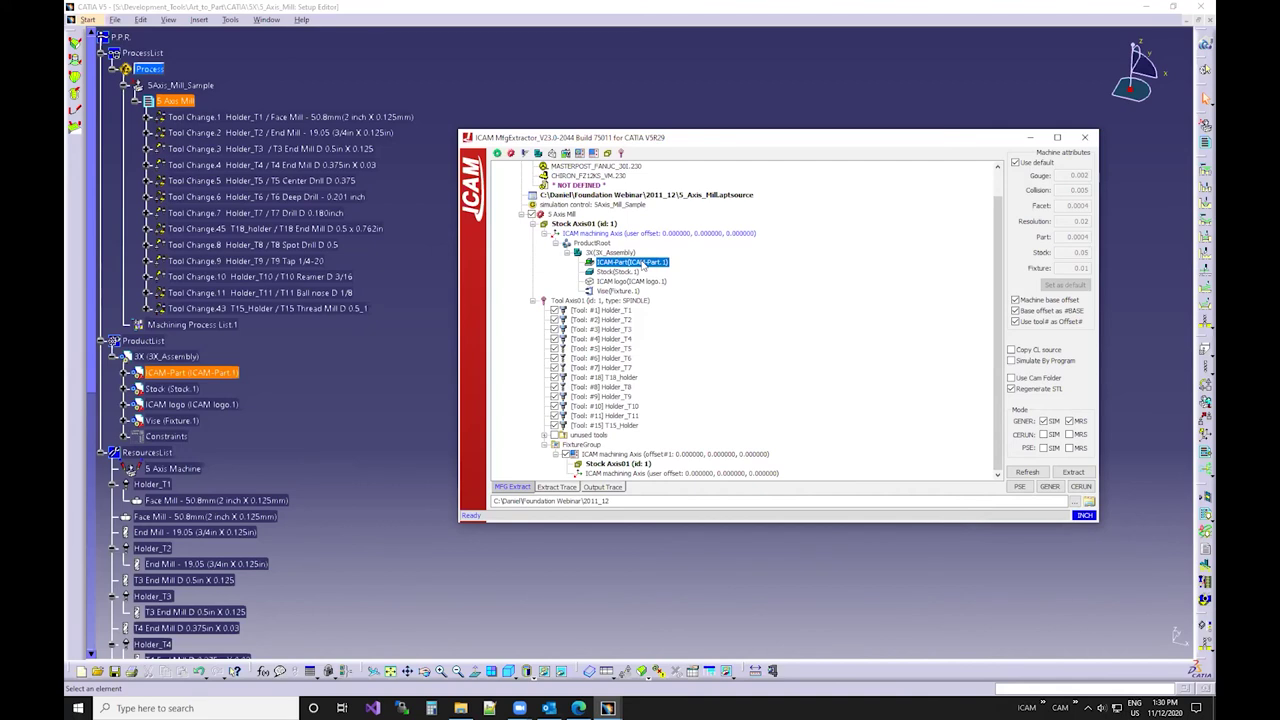
pyautogui.scroll(1, 684, 368)
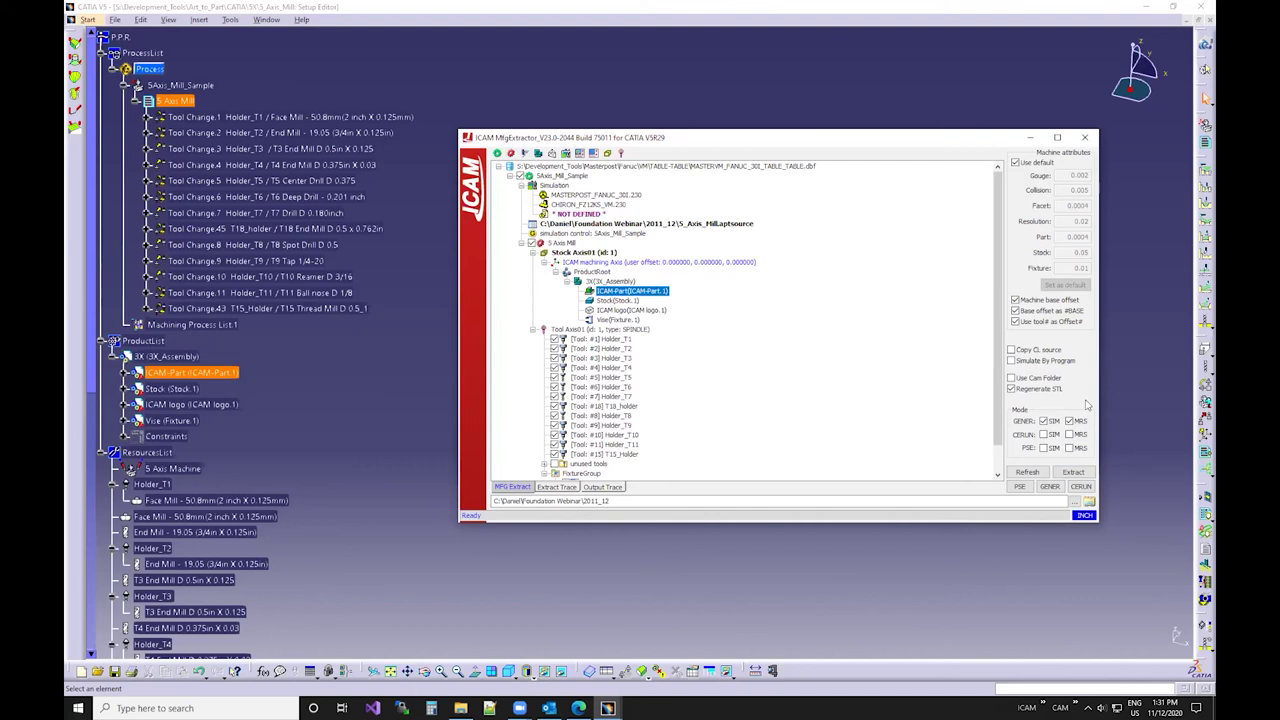
pyautogui.click(1050, 487)
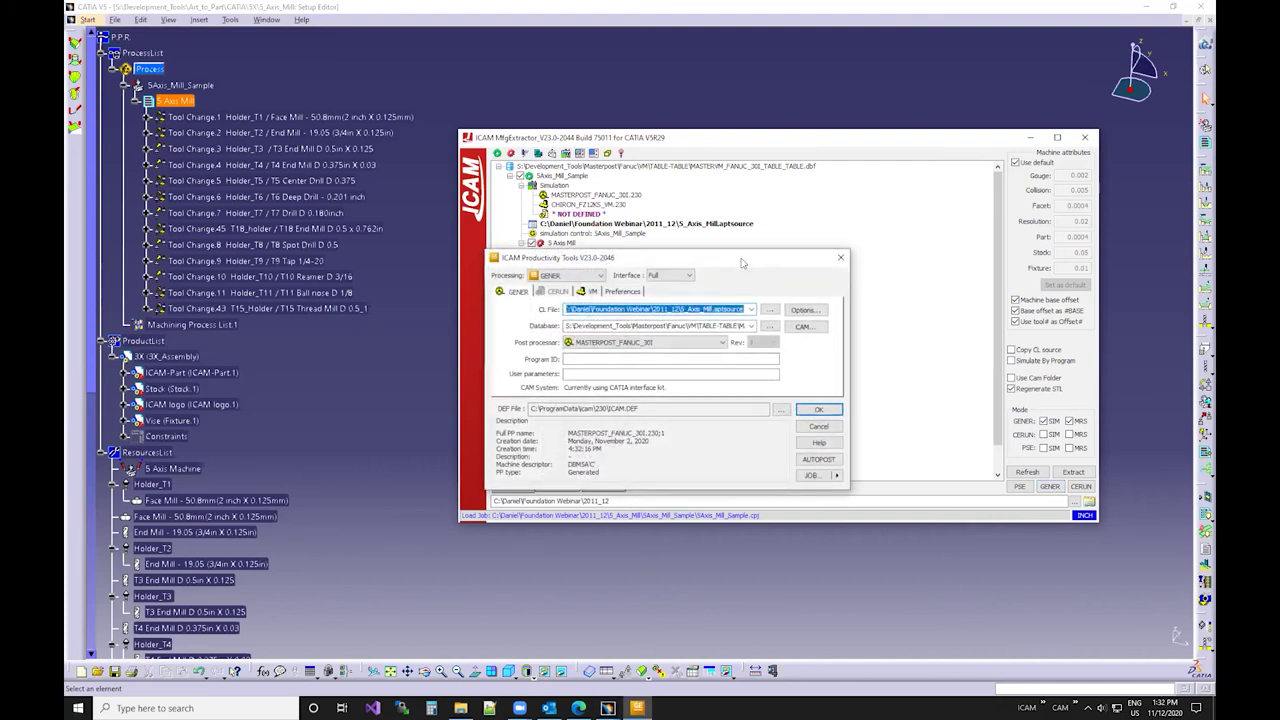
pyautogui.moveTo(742, 263); pyautogui.dragTo(736, 237)
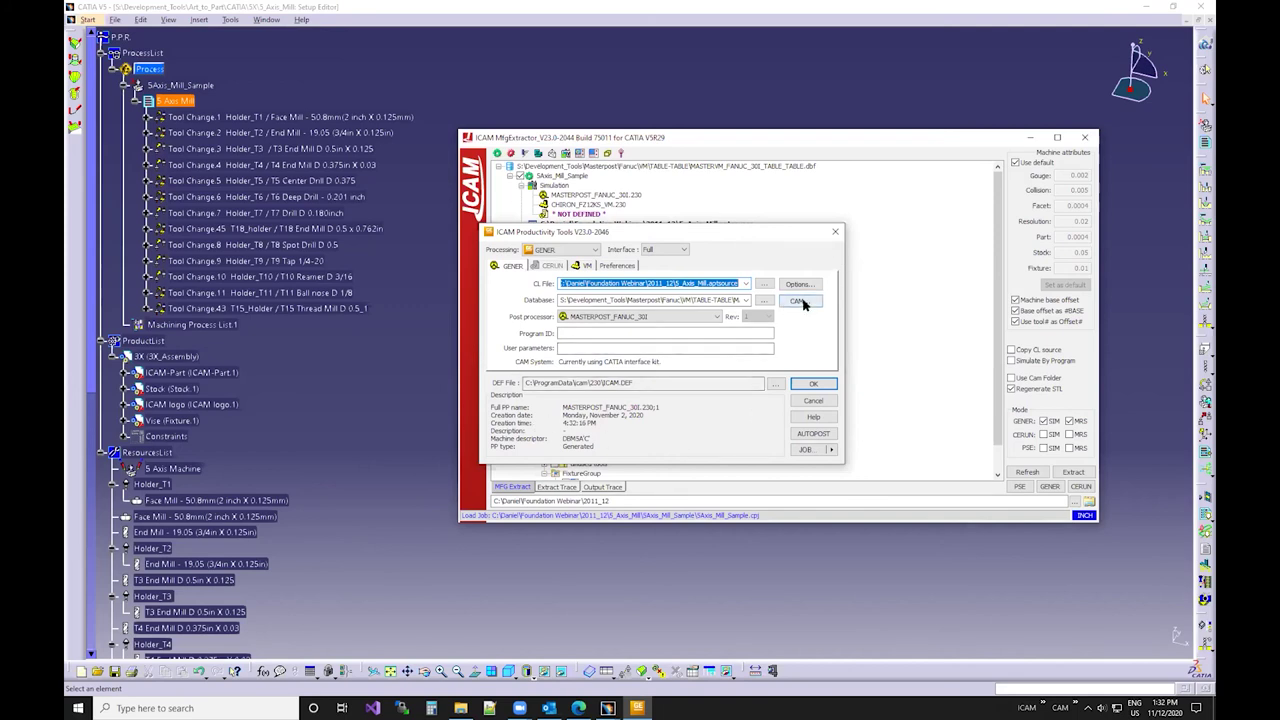
pyautogui.click(825, 385)
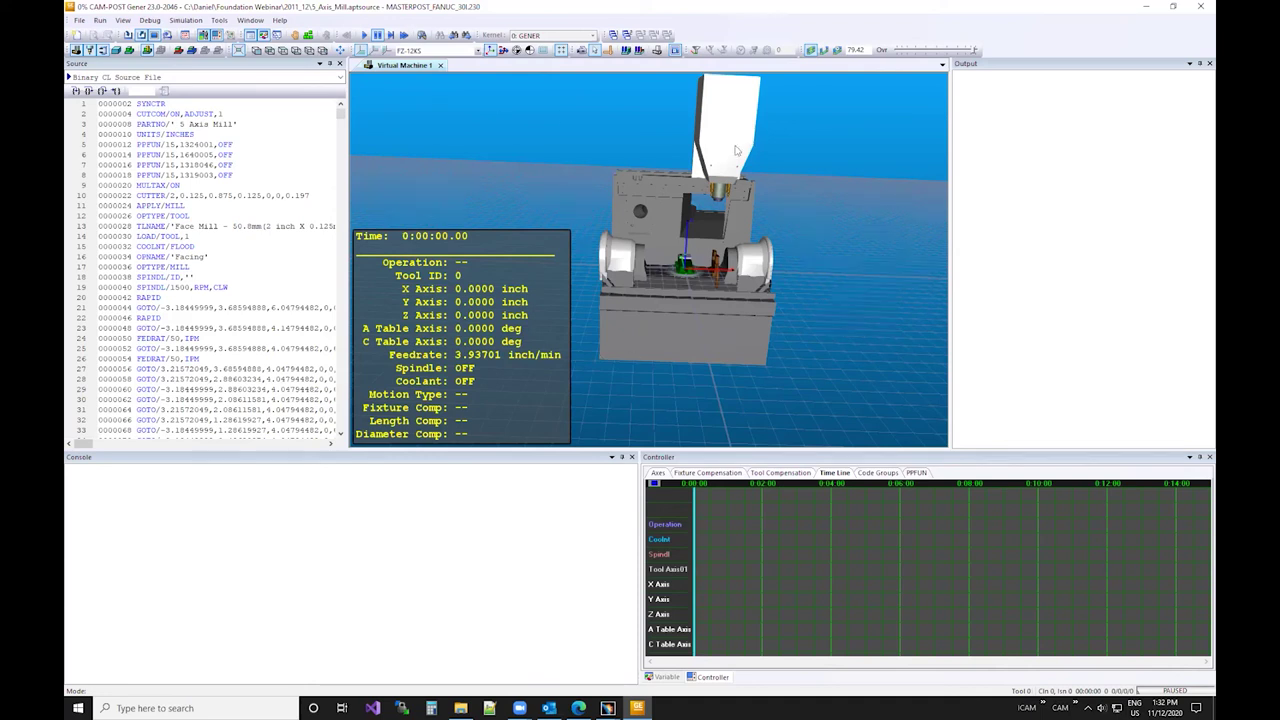
# Examine the vise, stock and design part on the rotary table of the FZ-12KS virtual machine from several angles.
pyautogui.click(653, 211)
pyautogui.click(565, 180)
pyautogui.moveTo(708, 276); pyautogui.dragTo(480, 245)
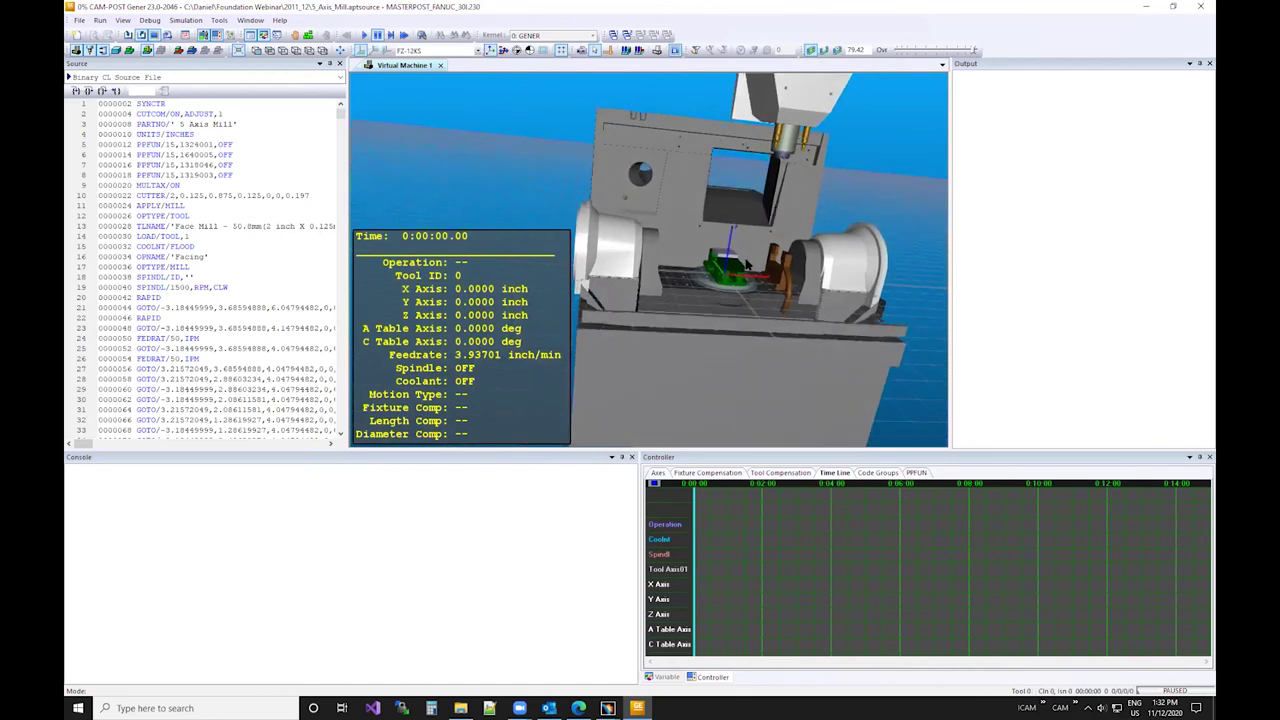
pyautogui.scroll(3, 747, 245)
pyautogui.scroll(2, 722, 258)
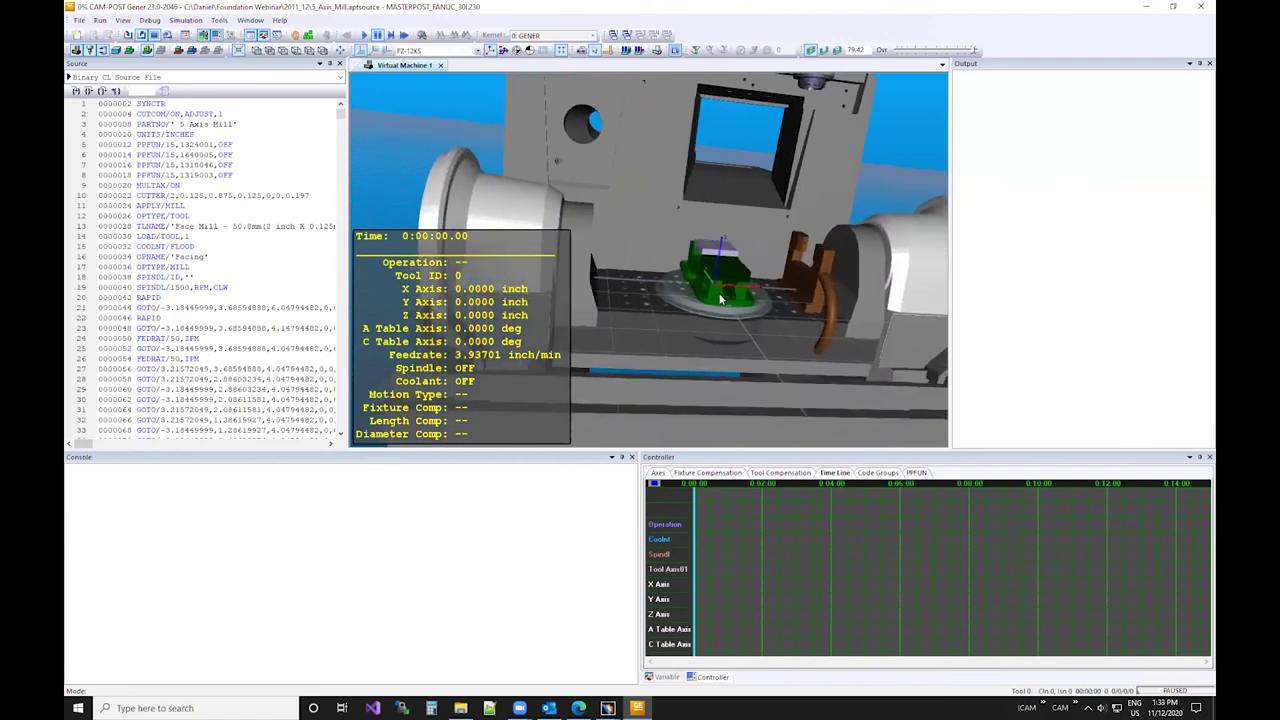
pyautogui.moveTo(722, 258); pyautogui.dragTo(785, 270)
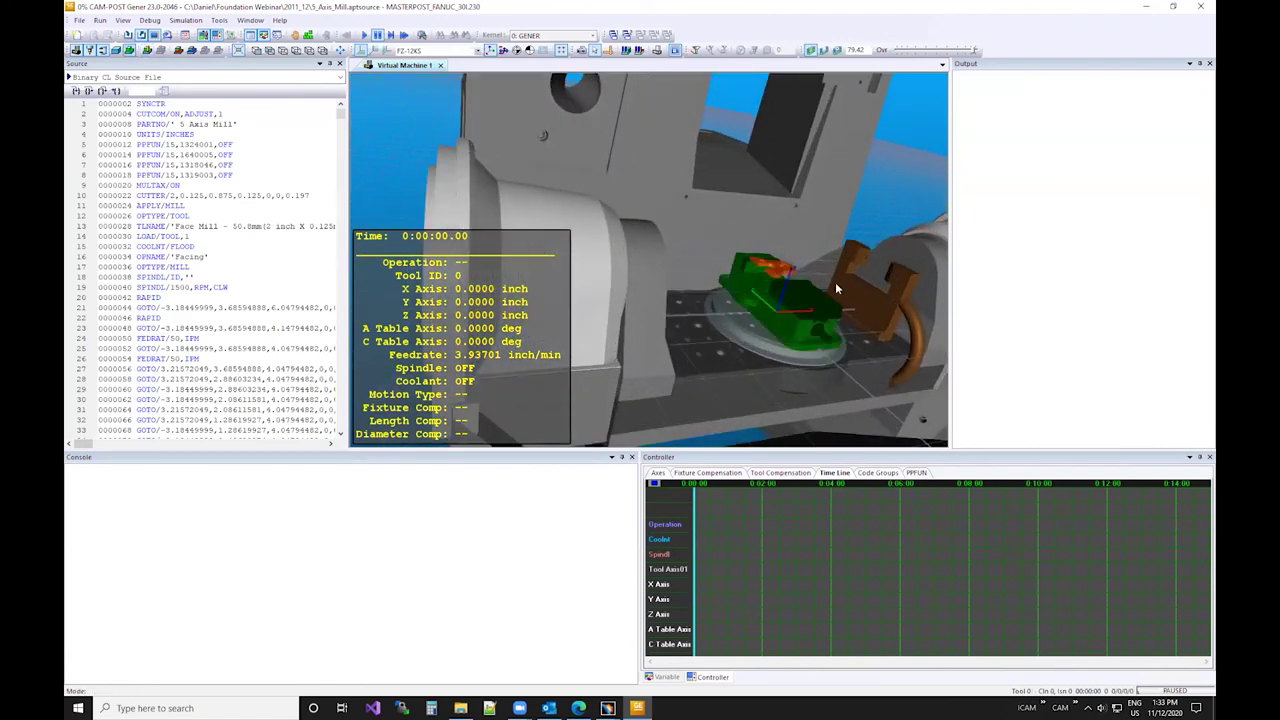
pyautogui.click(132, 51)
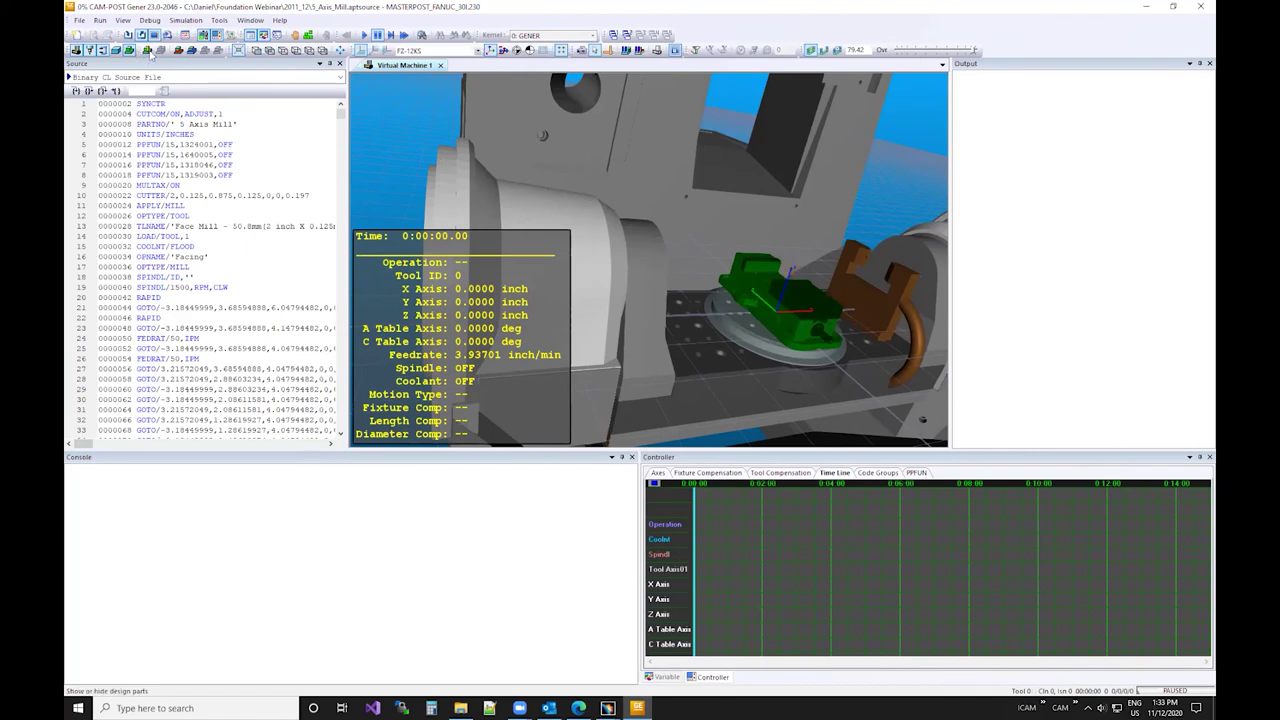
pyautogui.moveTo(850, 232); pyautogui.dragTo(783, 217)
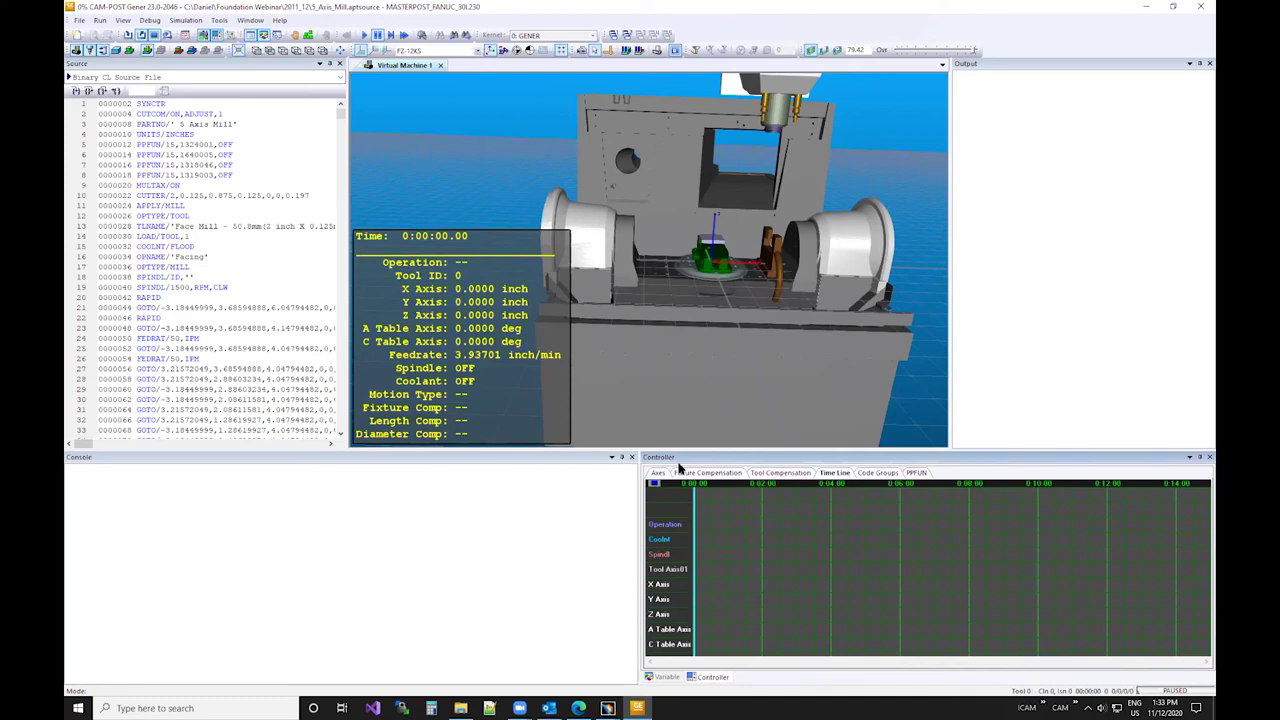
# Review the controller's active modal code groups and its PPFUN settings.
pyautogui.click(917, 473)
pyautogui.click(899, 474)
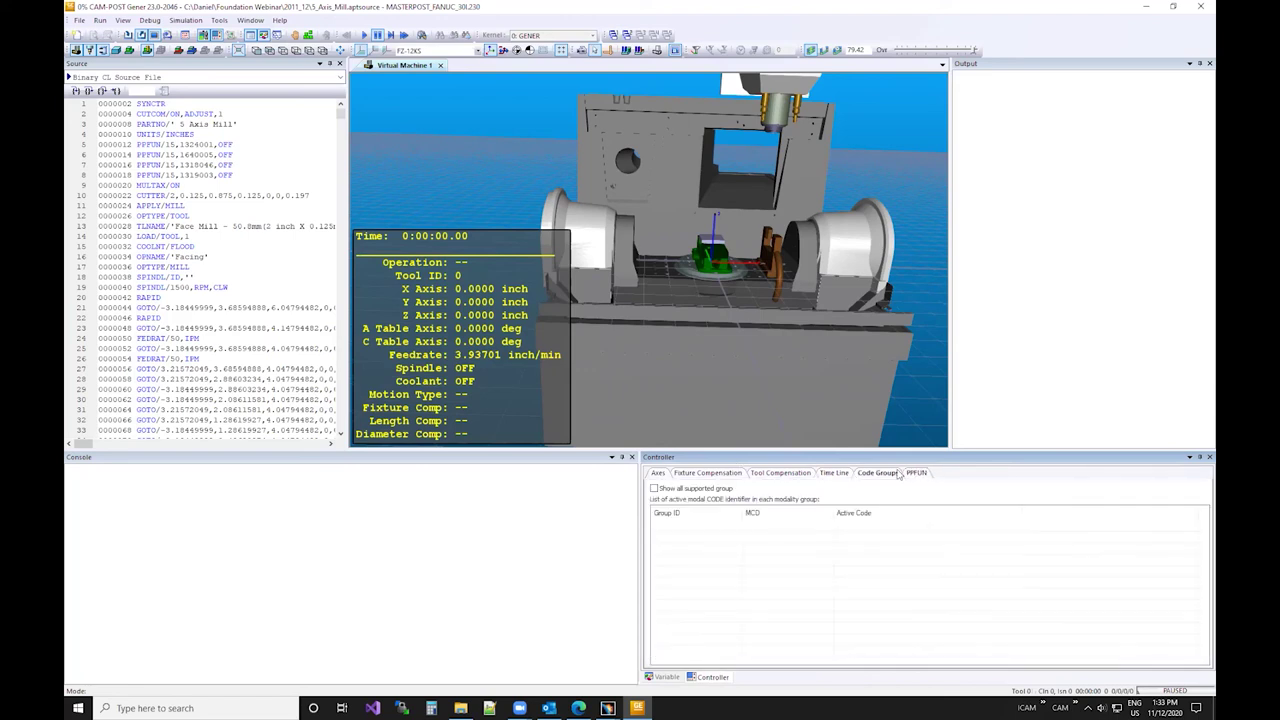
pyautogui.click(918, 473)
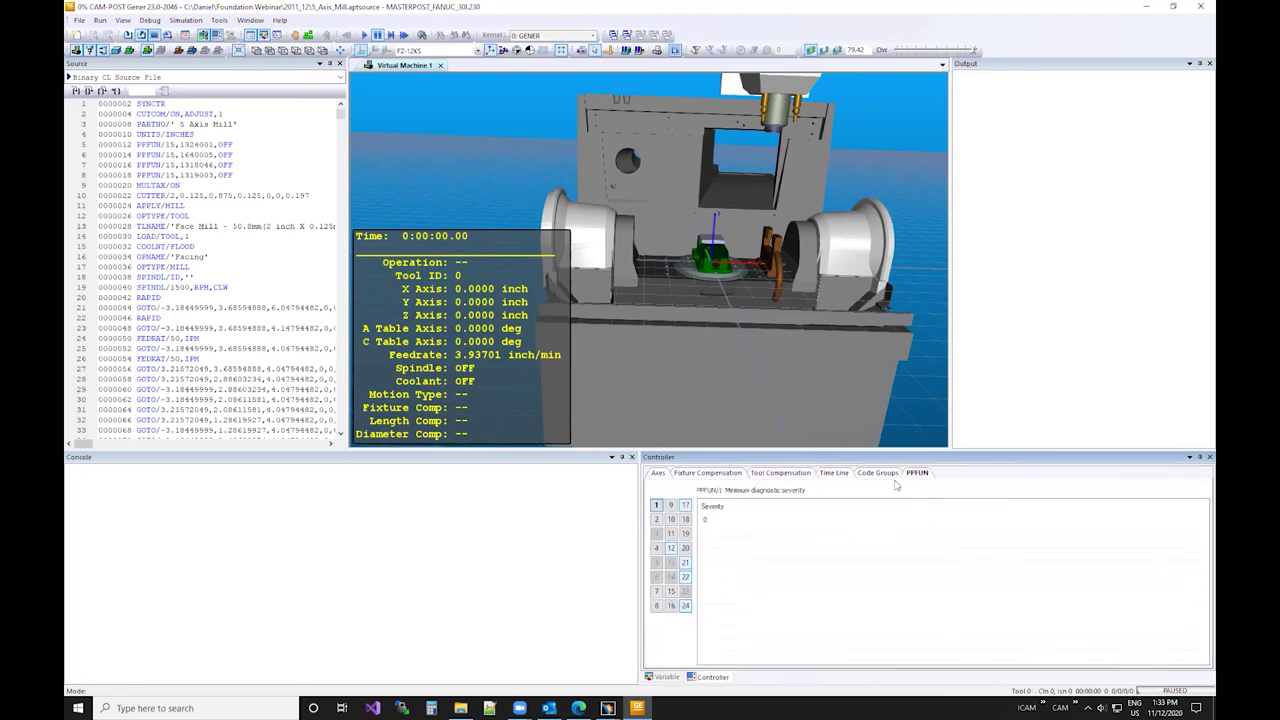
# Jog the axes to X -2.4375 inch, Y -8.6560 inch, A -27.5 degrees and C 198 degrees, and reset all axes to home.
pyautogui.click(659, 474)
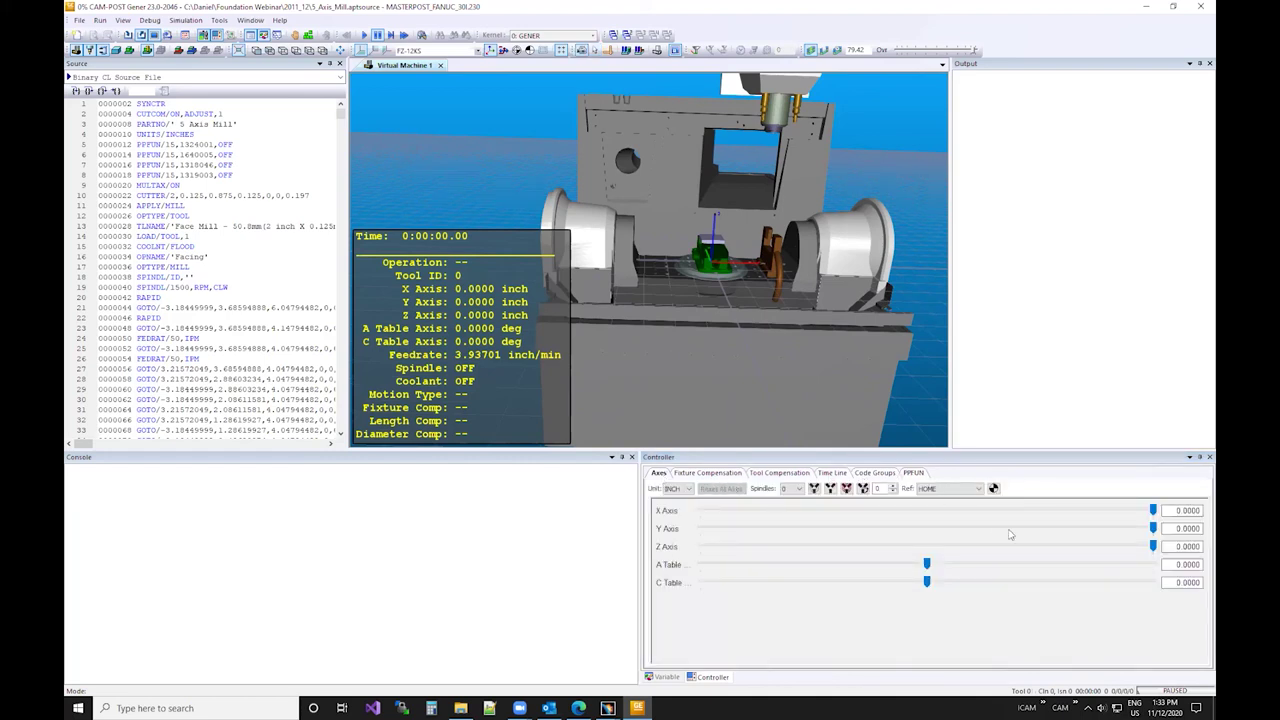
pyautogui.moveTo(1153, 508)
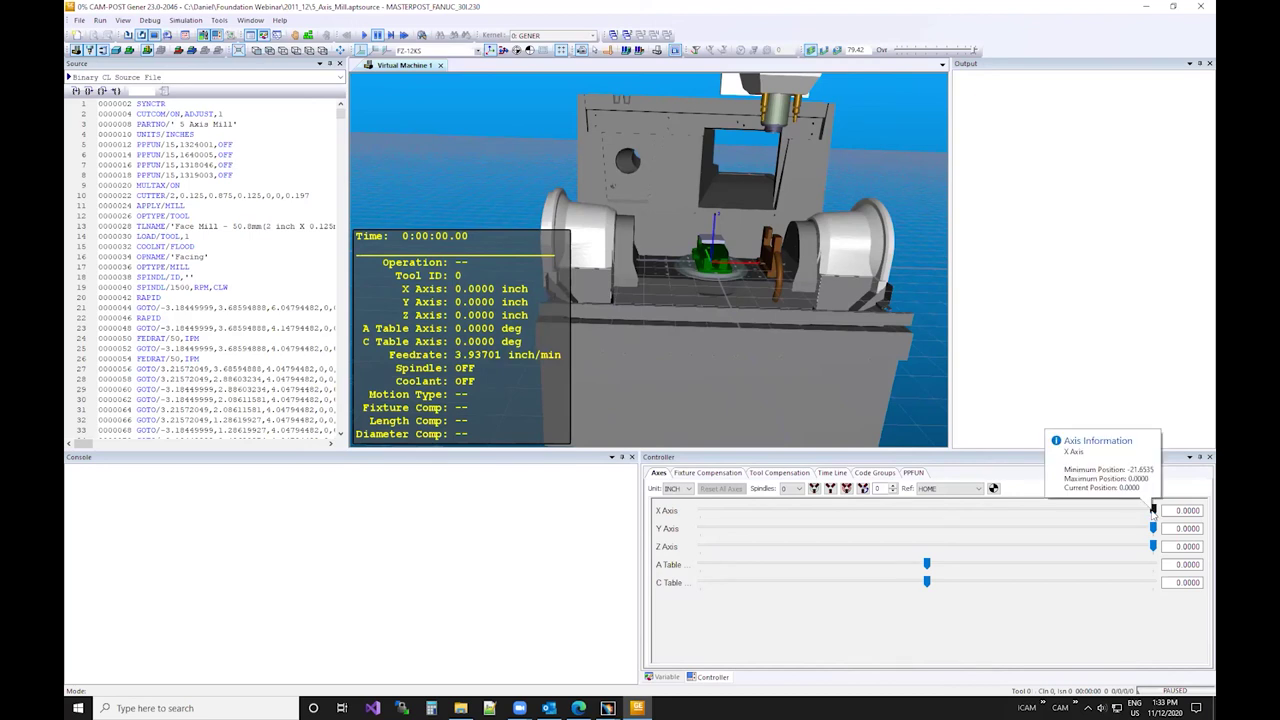
pyautogui.moveTo(1153, 508); pyautogui.dragTo(990, 564)
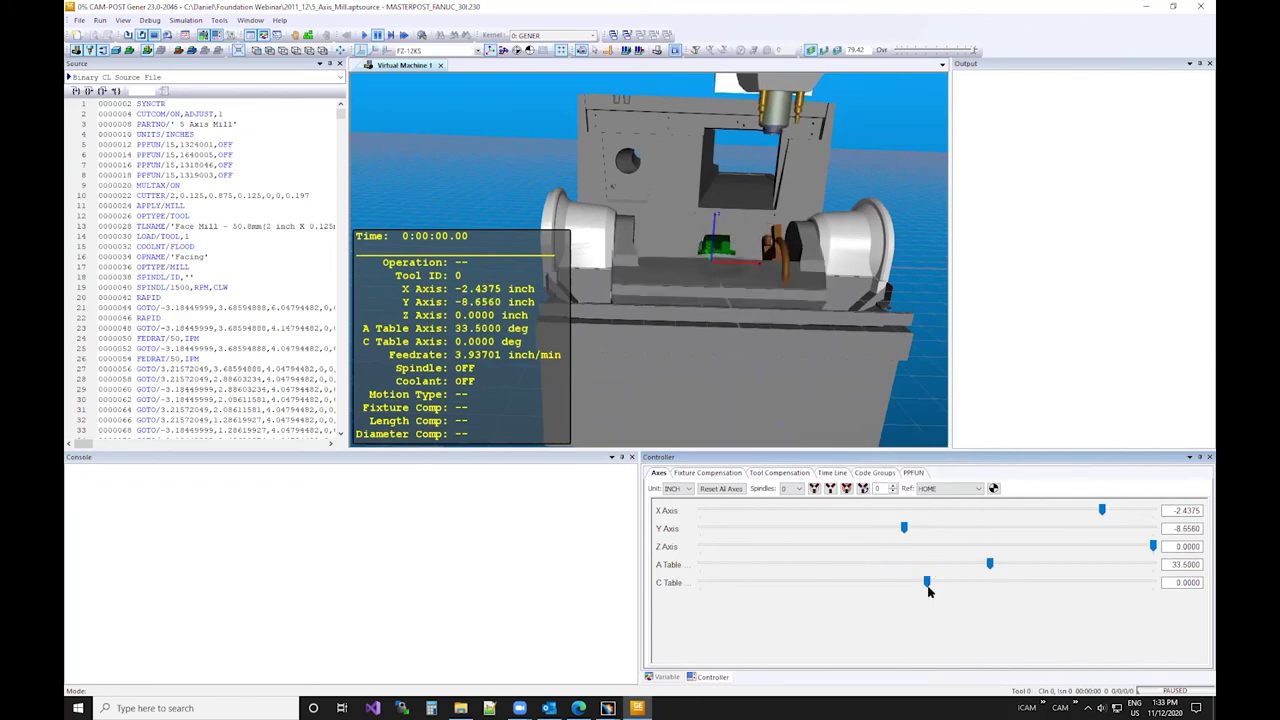
pyautogui.moveTo(990, 564); pyautogui.dragTo(1037, 582)
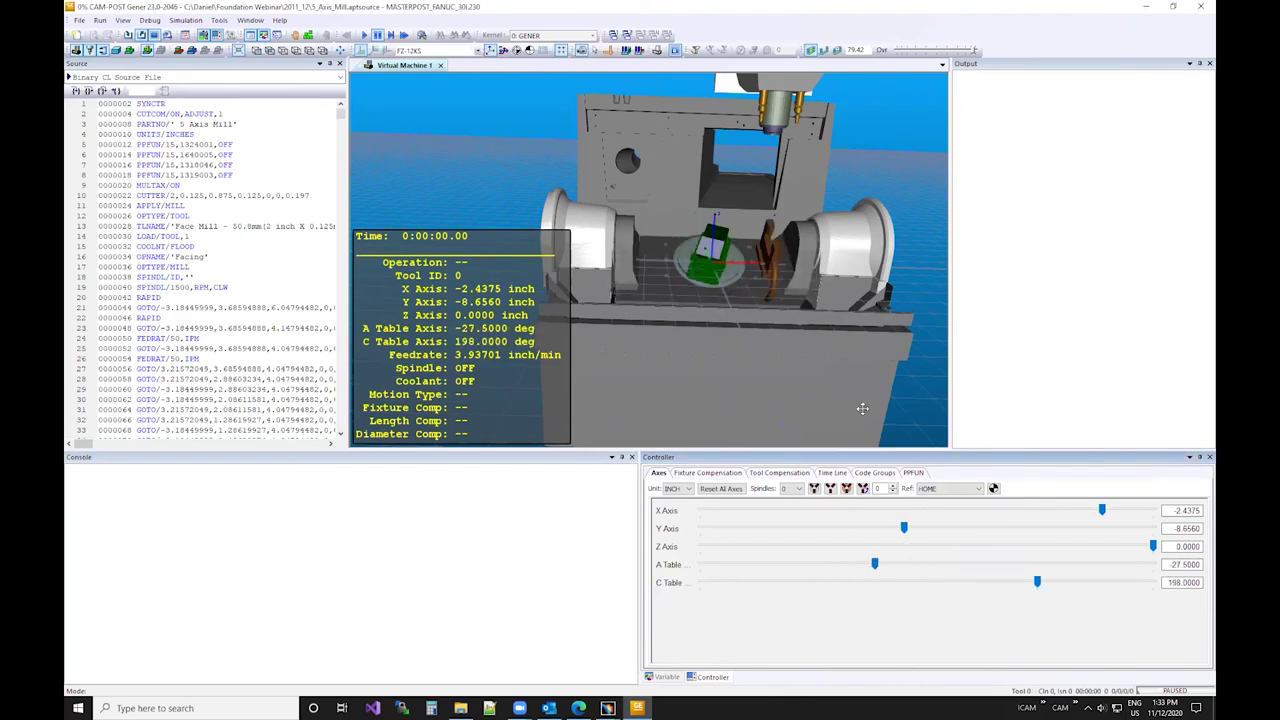
pyautogui.click(742, 489)
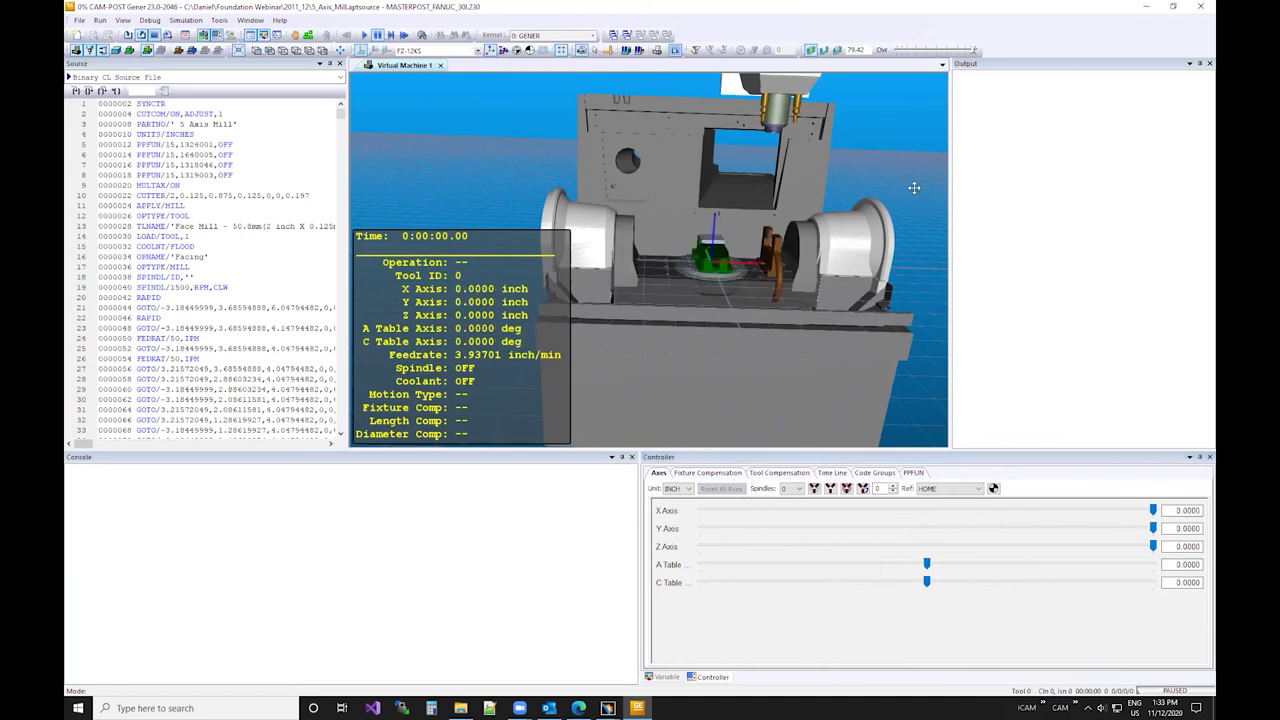
# Start processing the 5-axis program, try motion-step animation, and run it in time-based mode with a speed override of 4.58.
pyautogui.moveTo(716, 287); pyautogui.dragTo(640, 260)
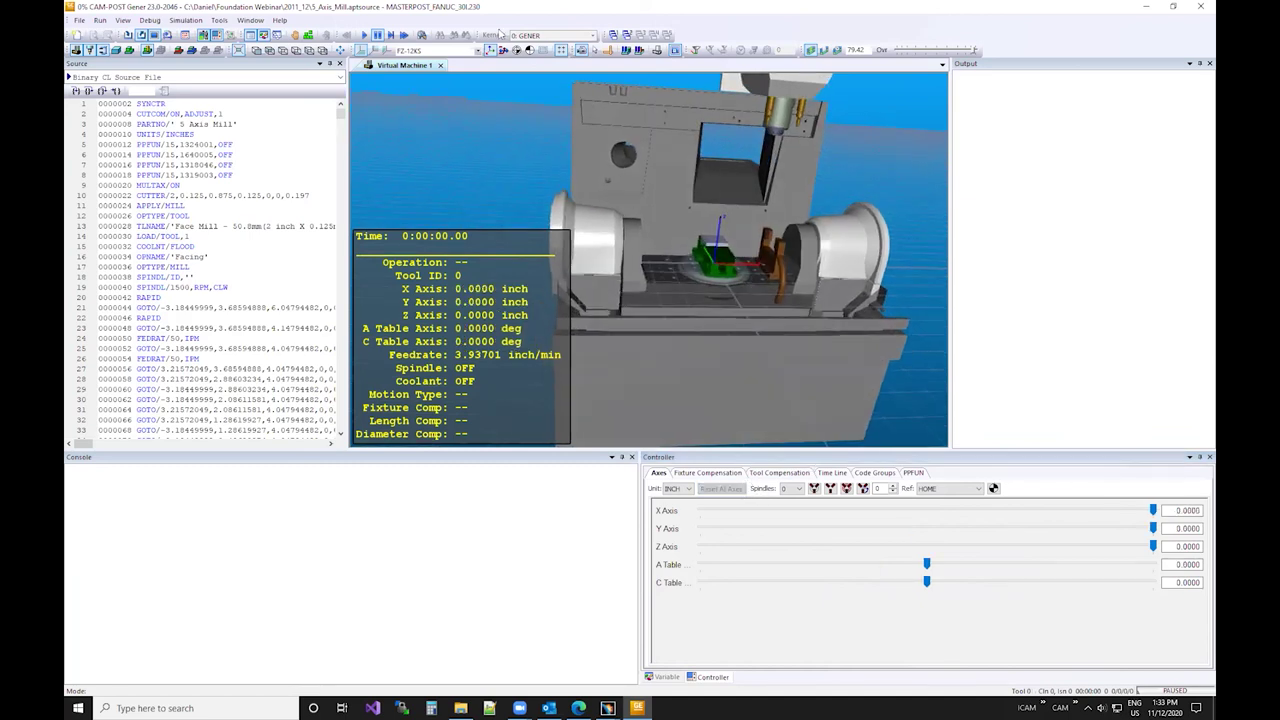
pyautogui.click(371, 37)
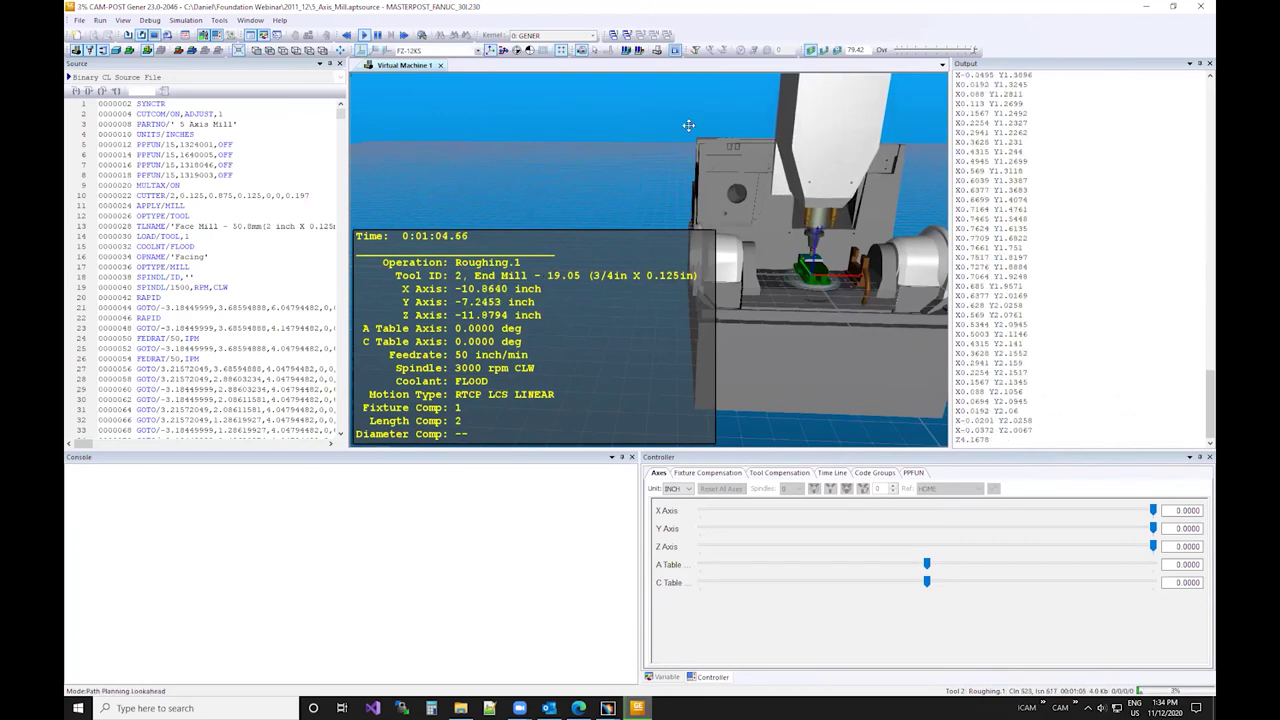
pyautogui.click(824, 49)
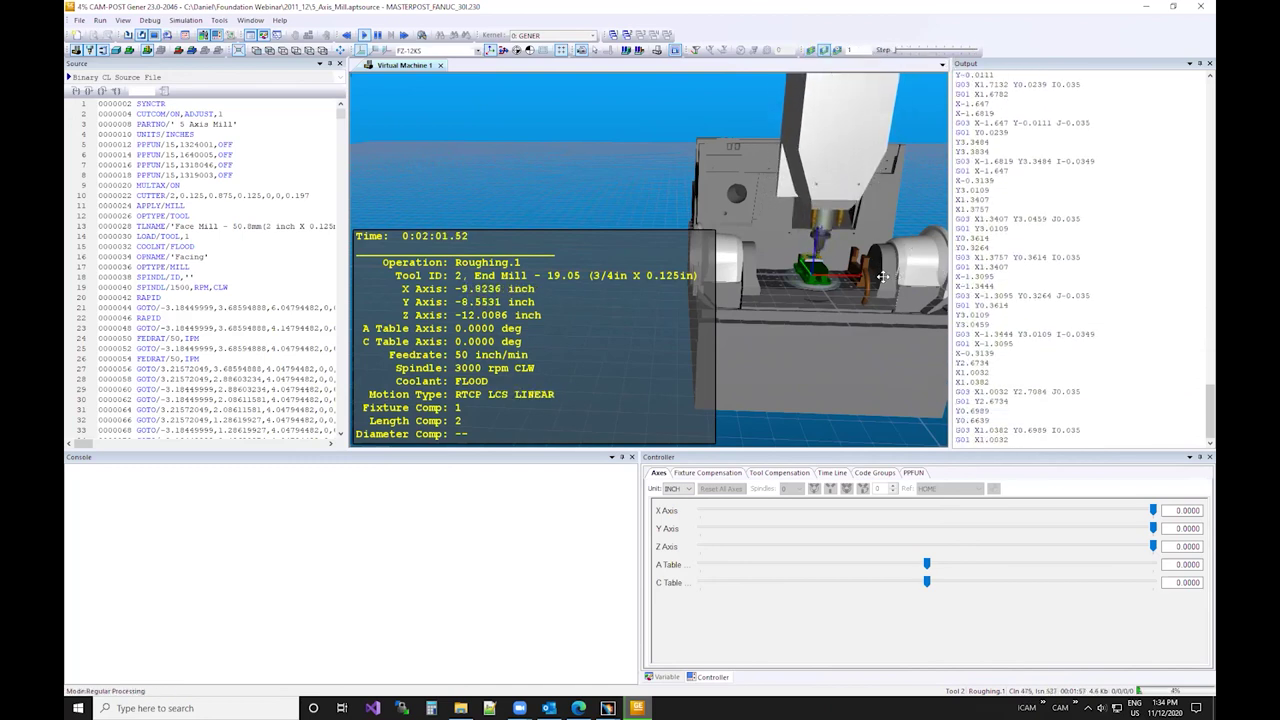
pyautogui.click(811, 49)
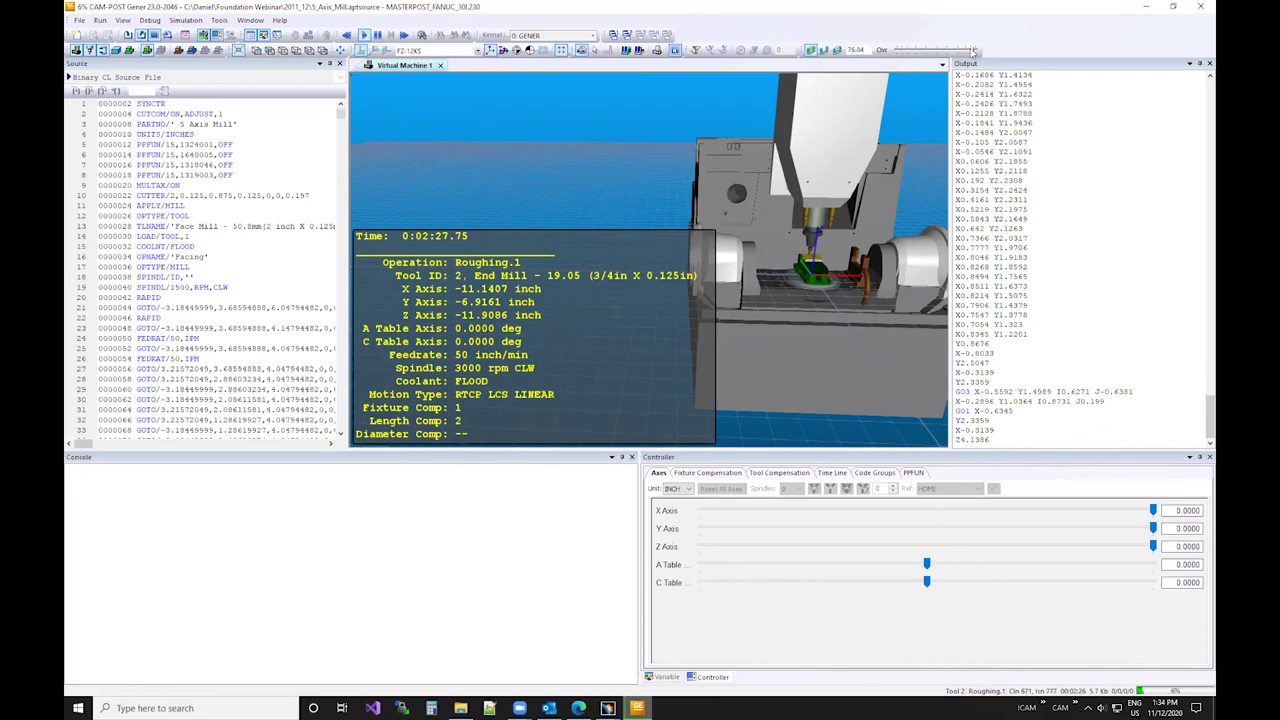
pyautogui.click(837, 49)
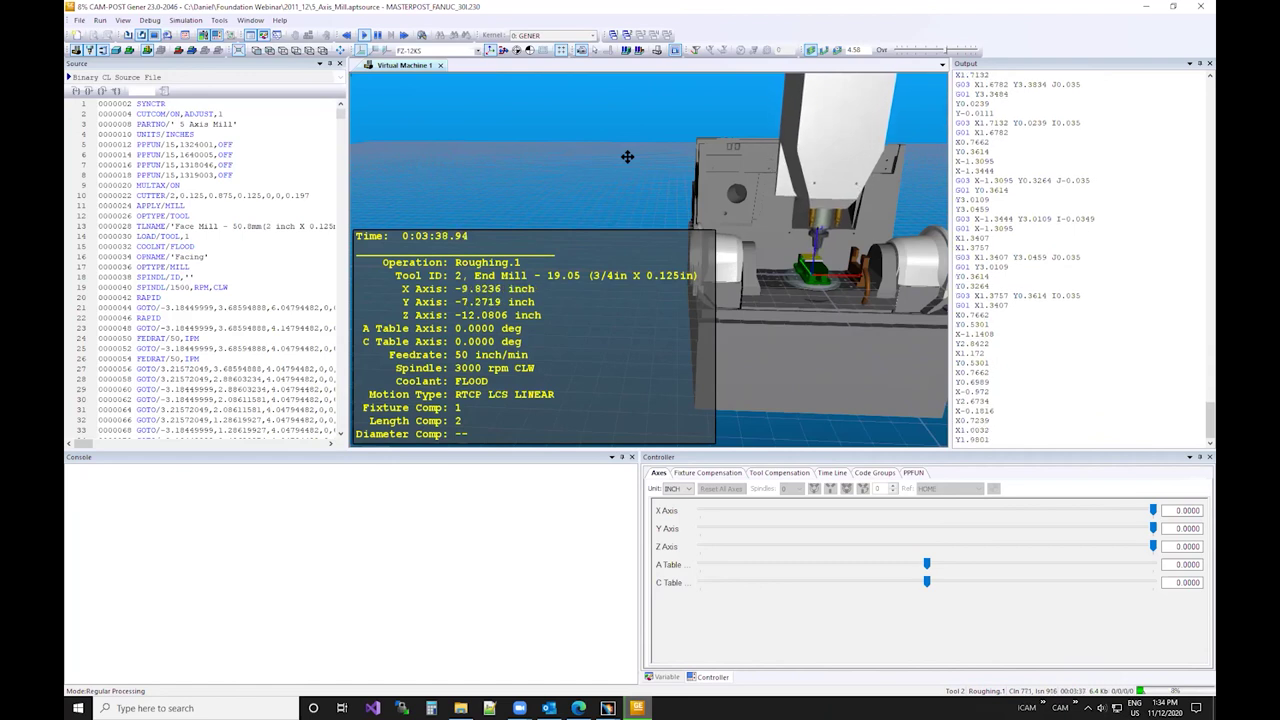
# Pause processing during Roughing.1 and rewind the time line to the end of the Facing operation at about 0:00:53.
pyautogui.click(381, 35)
pyautogui.moveTo(754, 221); pyautogui.dragTo(802, 260)
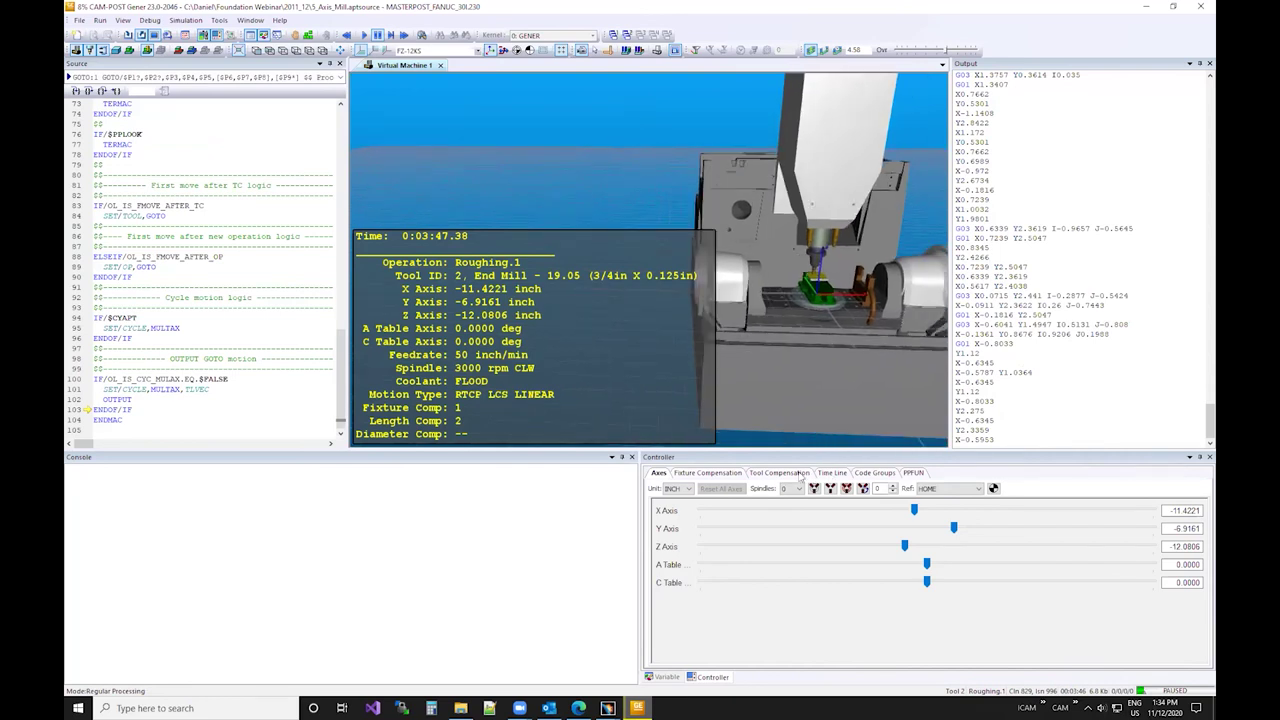
pyautogui.click(836, 473)
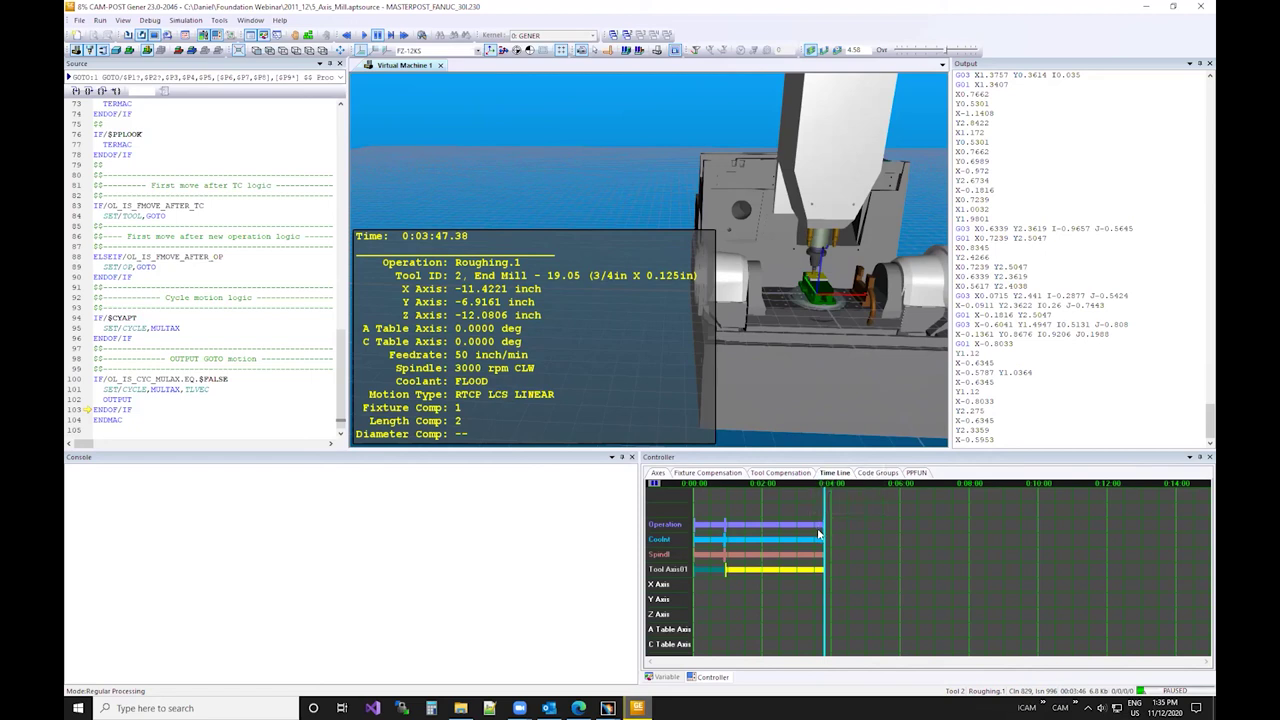
pyautogui.moveTo(822, 537)
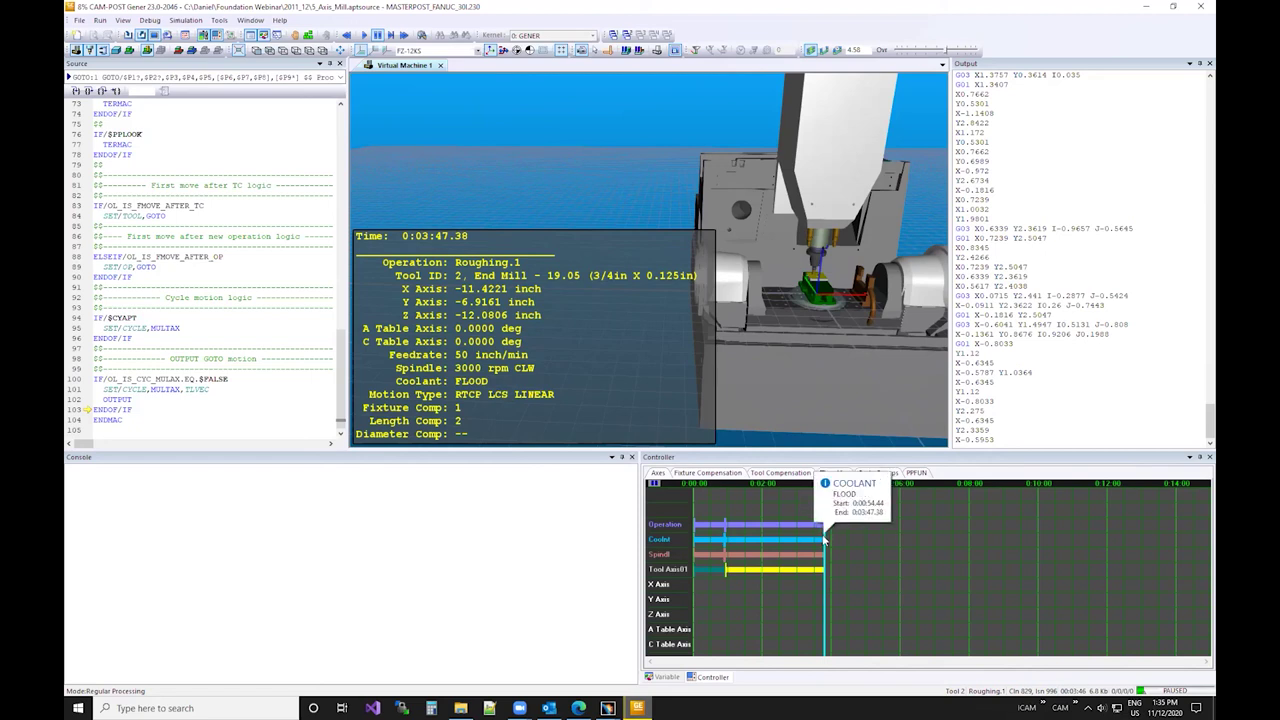
pyautogui.moveTo(824, 540); pyautogui.dragTo(724, 523)
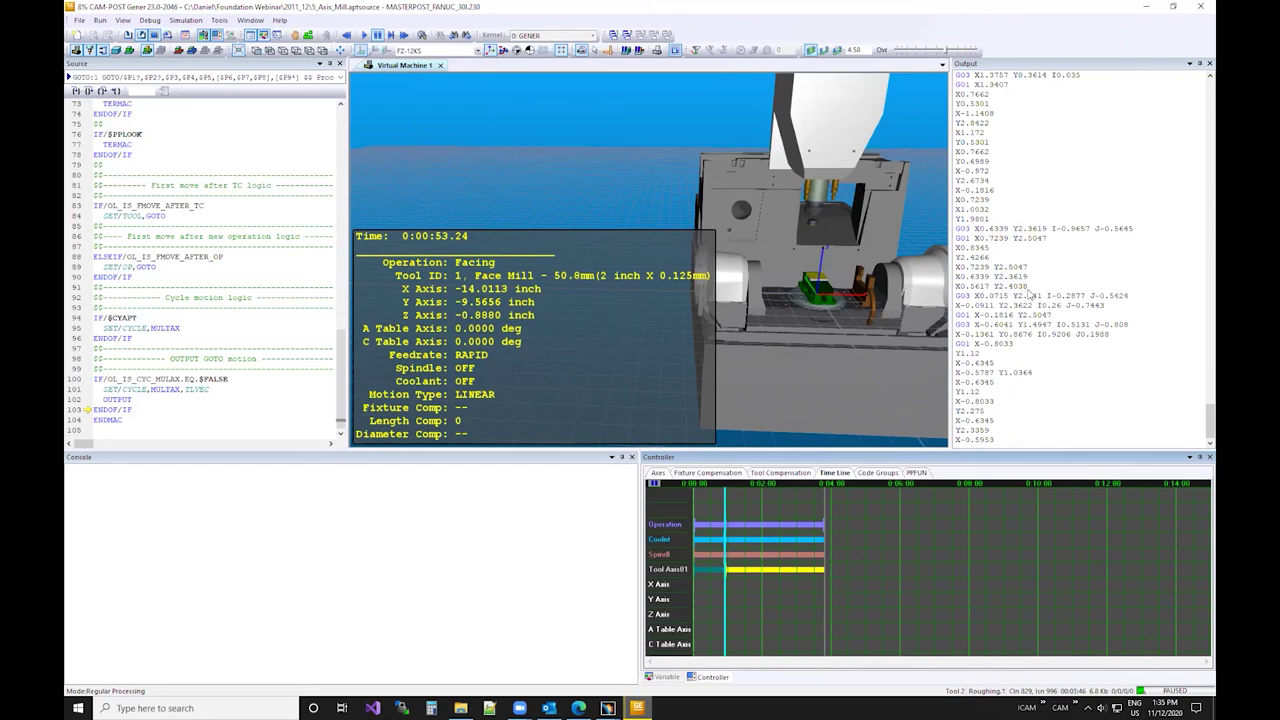
# Synchronize the source and output listings with the time line position at the end mill's tool change.
pyautogui.rightClick(1015, 273)
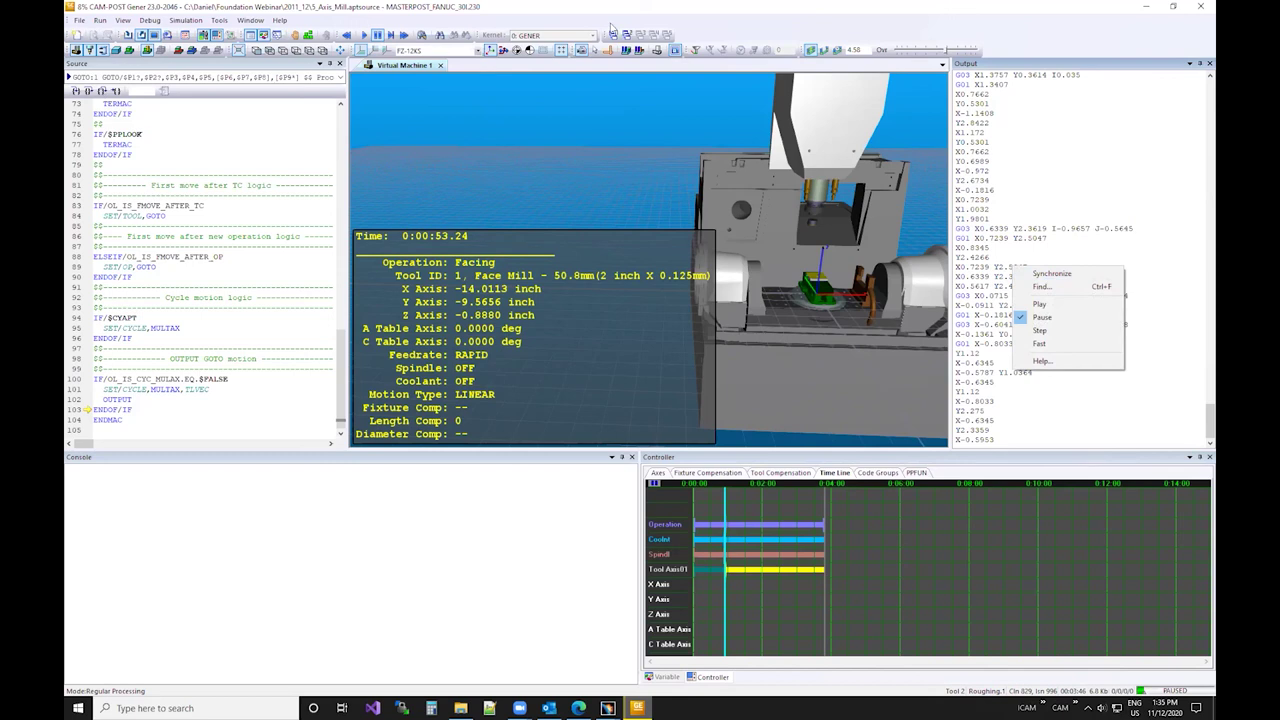
pyautogui.click(742, 601)
pyautogui.moveTo(727, 567)
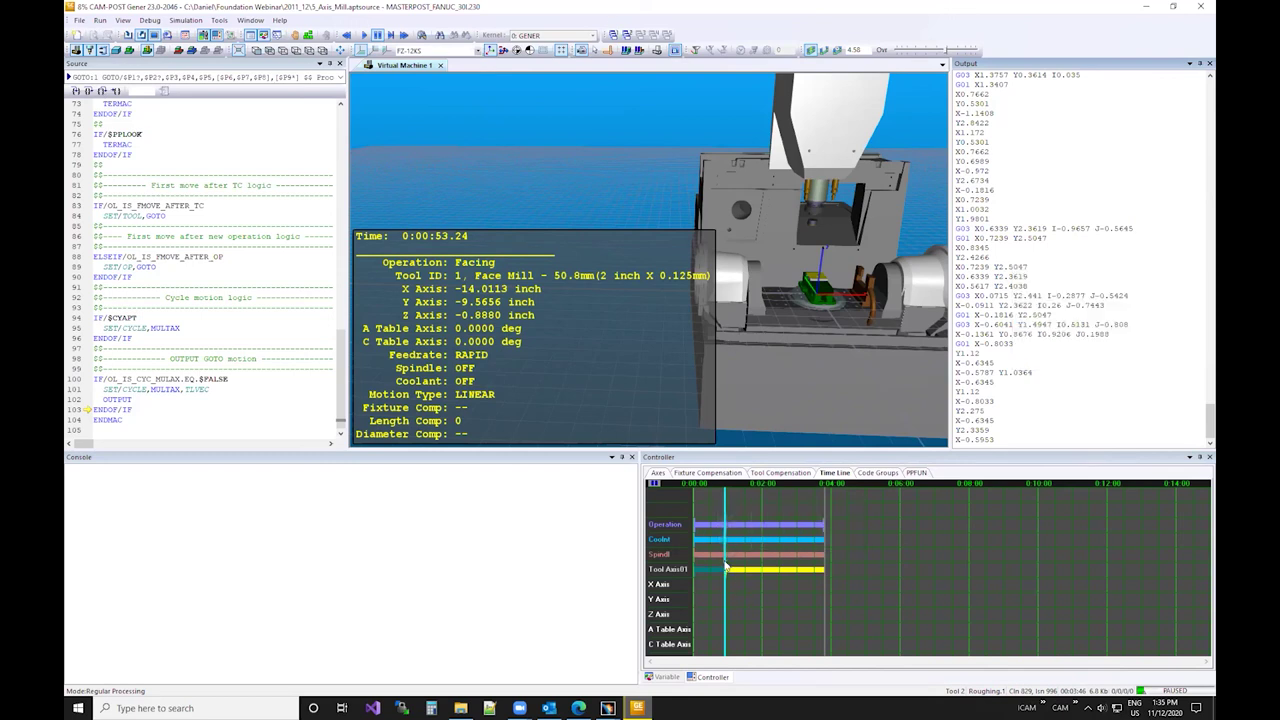
pyautogui.rightClick(727, 565)
pyautogui.click(766, 569)
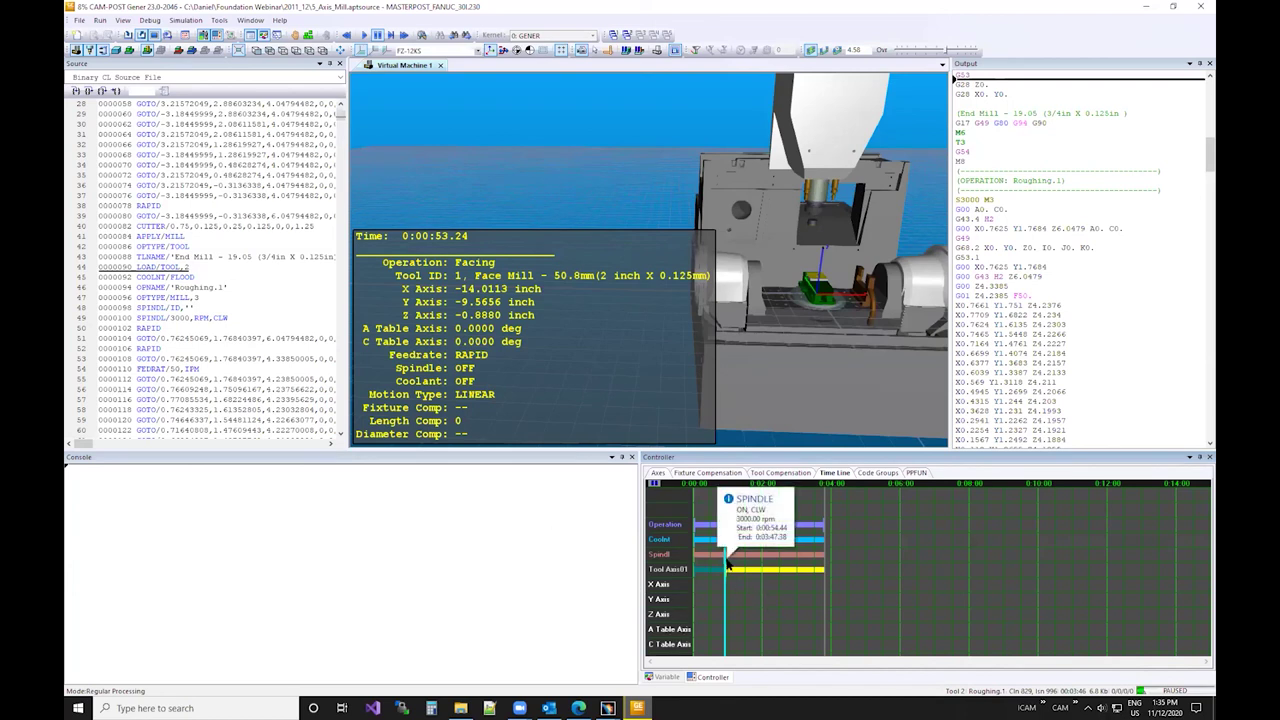
# Move the time line to about 0:01:19 in Roughing.1 with synchronized listings, and resume processing in motion-step animation mode.
pyautogui.moveTo(727, 546); pyautogui.dragTo(732, 553)
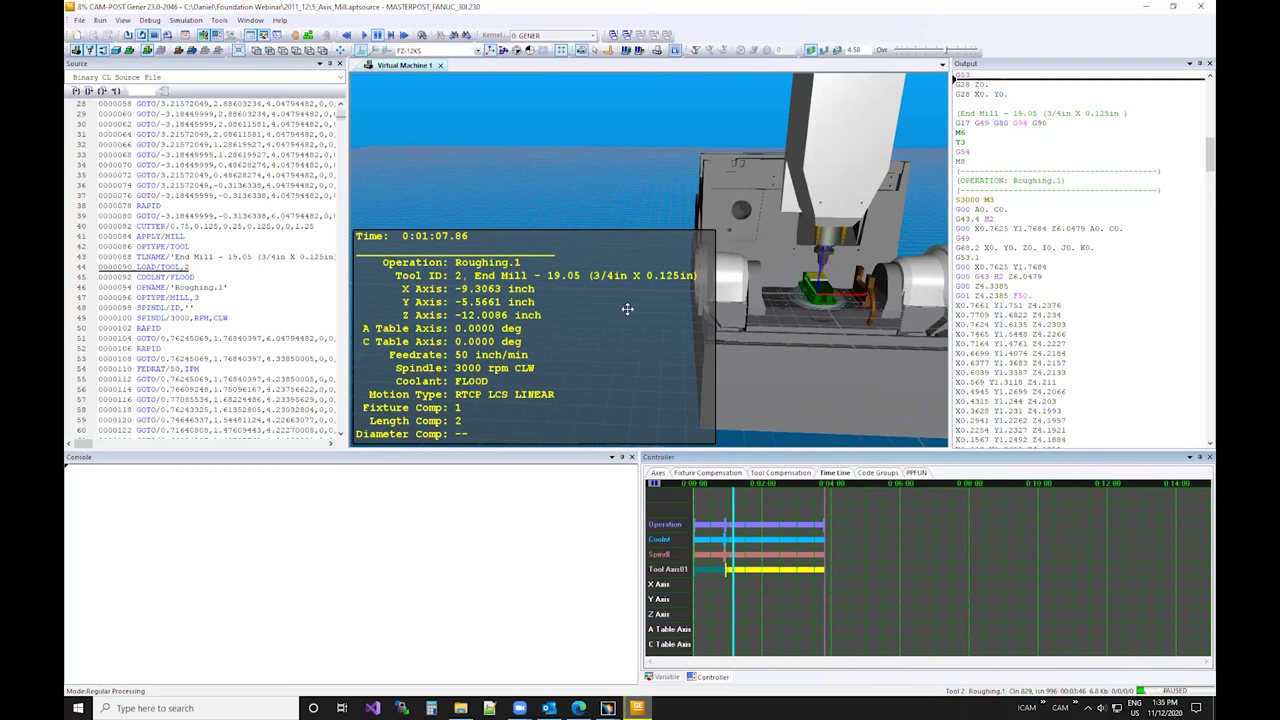
pyautogui.moveTo(731, 546); pyautogui.dragTo(740, 547)
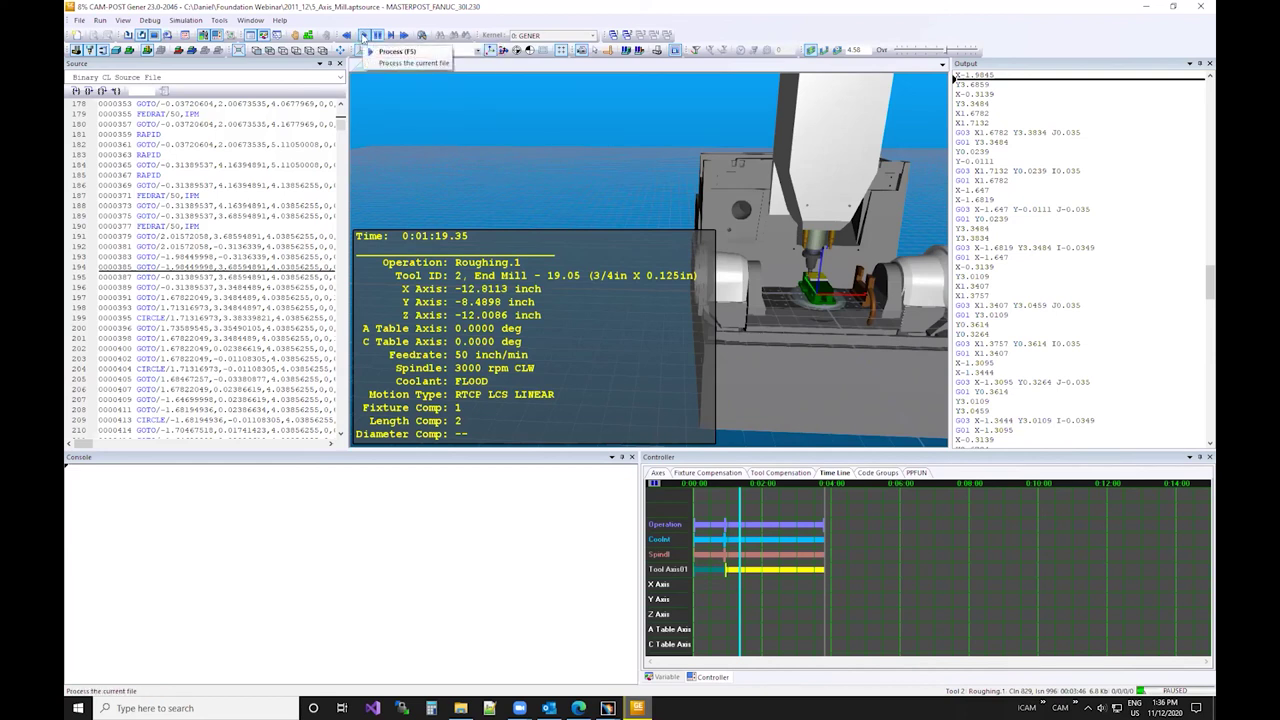
pyautogui.click(364, 35)
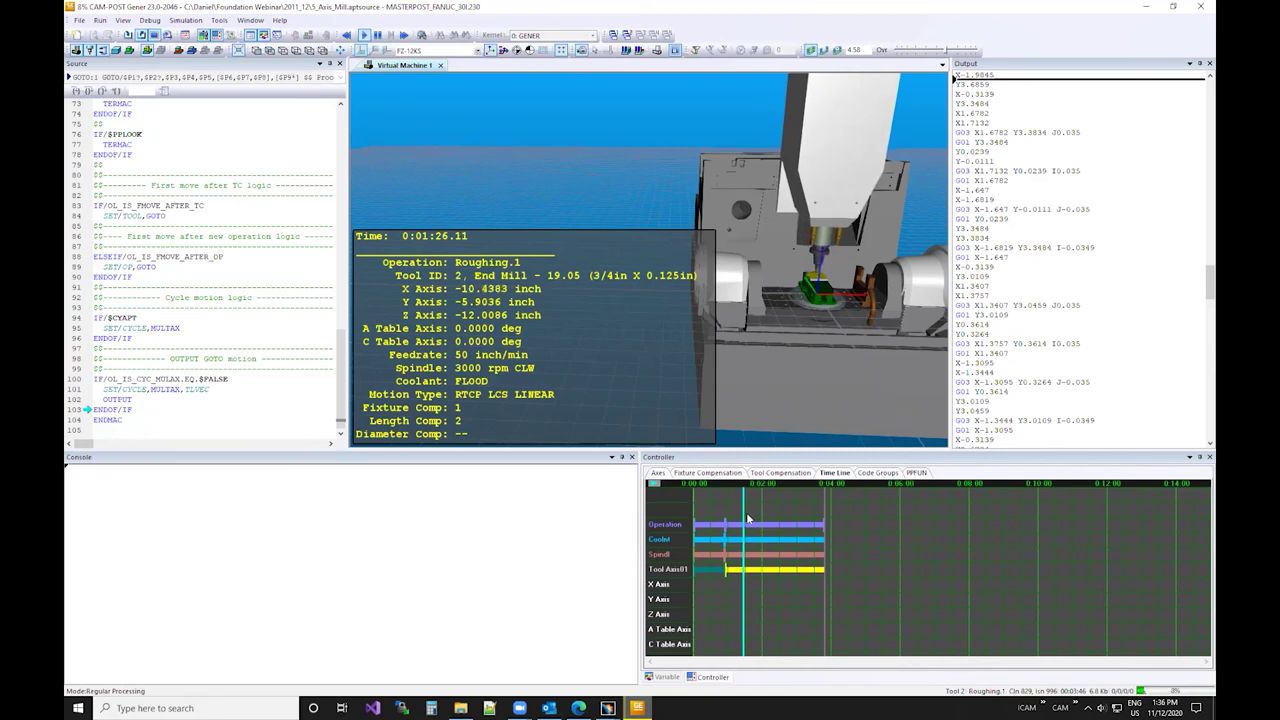
pyautogui.click(822, 50)
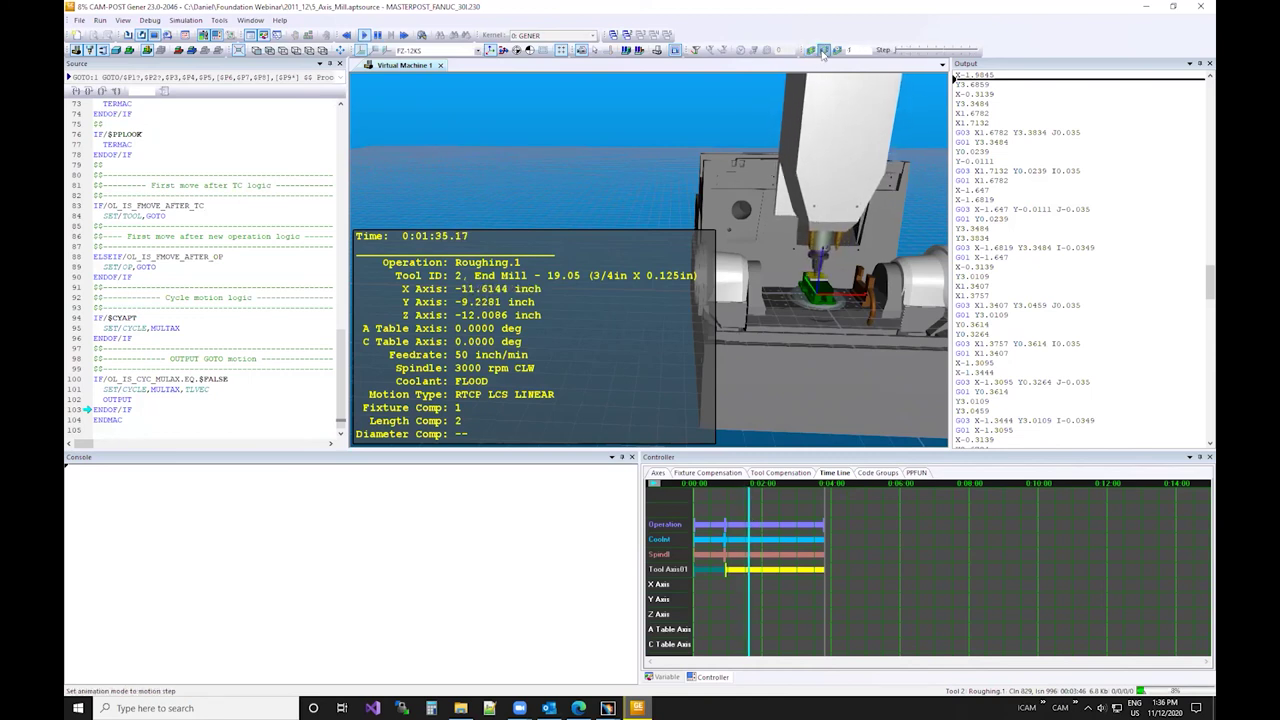